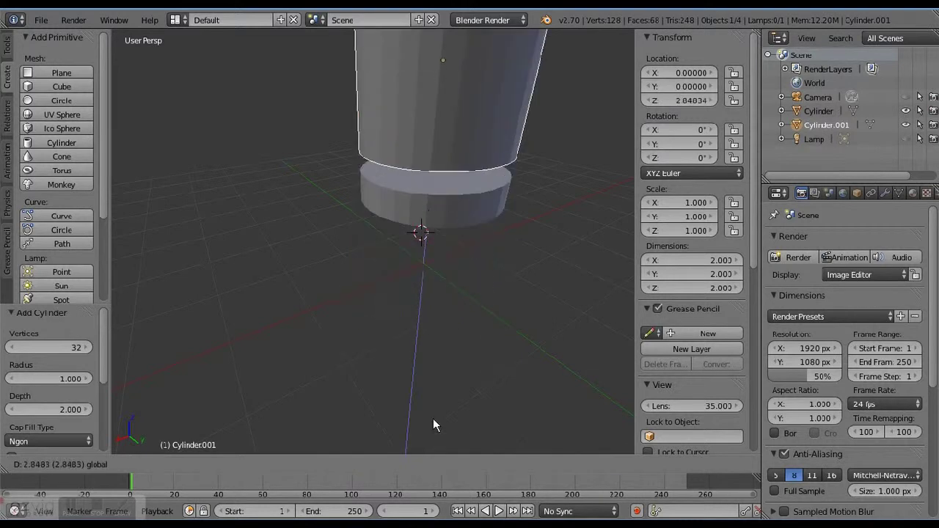
Scale down the upper cylinder, set its X and Y dimensions to 1.75, and lower it toward the base disc
{"action": "key", "text": "s"}
{"action": "left_click", "coordinate": [450, 153]}
{"action": "scroll", "coordinate": [450, 153], "scroll_direction": "up", "scroll_amount": 2}
{"action": "left_click", "coordinate": [721, 263]}
{"action": "left_click", "coordinate": [710, 279]}
{"action": "type", "text": "1.75"}
{"action": "key", "text": "Return"}
{"action": "left_click_drag", "start_coordinate": [394, 143], "coordinate": [395, 190]}
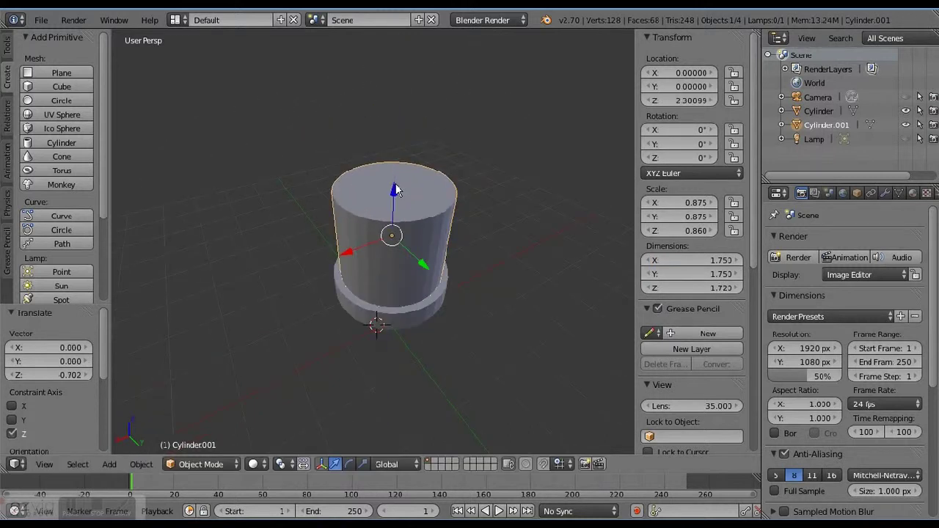
Set the upper cylinder's X and Y dimensions to 1.5
{"action": "type", "text": "1.5"}
{"action": "key", "text": "Return"}
{"action": "left_click", "coordinate": [673, 274]}
{"action": "type", "text": "1"}
{"action": "key", "text": "Return"}
{"action": "key", "text": "Return"}
{"action": "middle_click_drag", "start_coordinate": [440, 220], "coordinate": [440, 191]}
Set the base disc's Z location to 0.2
{"action": "left_click", "coordinate": [818, 111]}
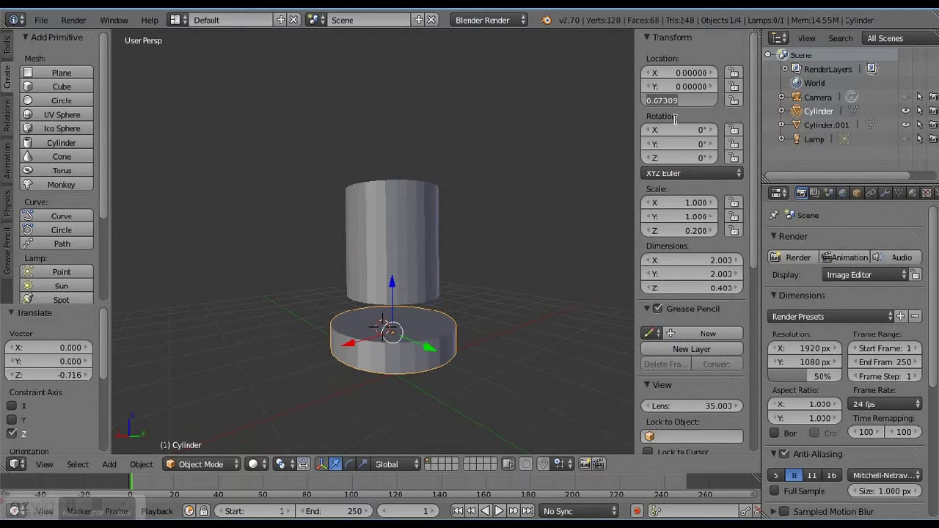
{"action": "type", "text": "0"}
{"action": "key", "text": "Return"}
{"action": "middle_click_drag", "start_coordinate": [558, 379], "coordinate": [455, 345]}
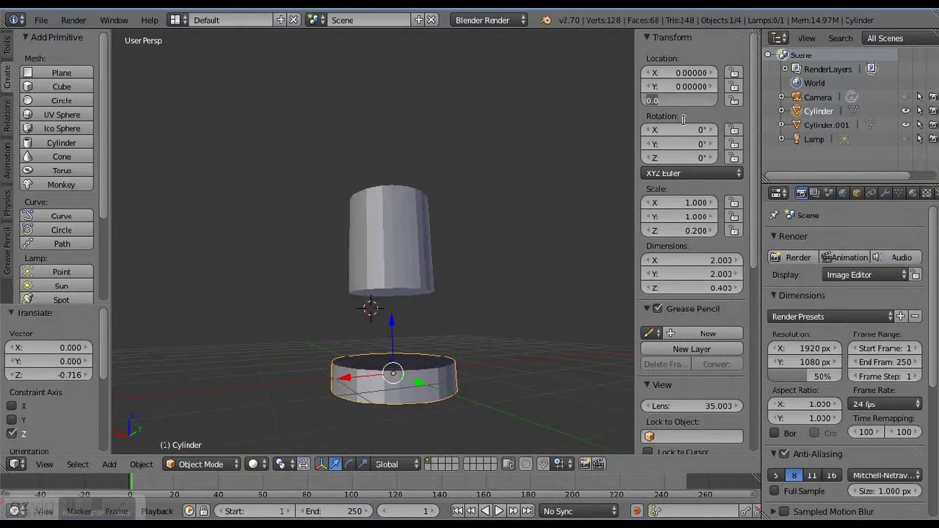
Lower the upper cylinder along Z until its lower end sinks into the base disc
{"action": "right_click", "coordinate": [391, 249]}
{"action": "type", "text": "gz-1"}
{"action": "key", "text": "Return"}
{"action": "key", "text": "g"}
{"action": "key", "text": "z"}
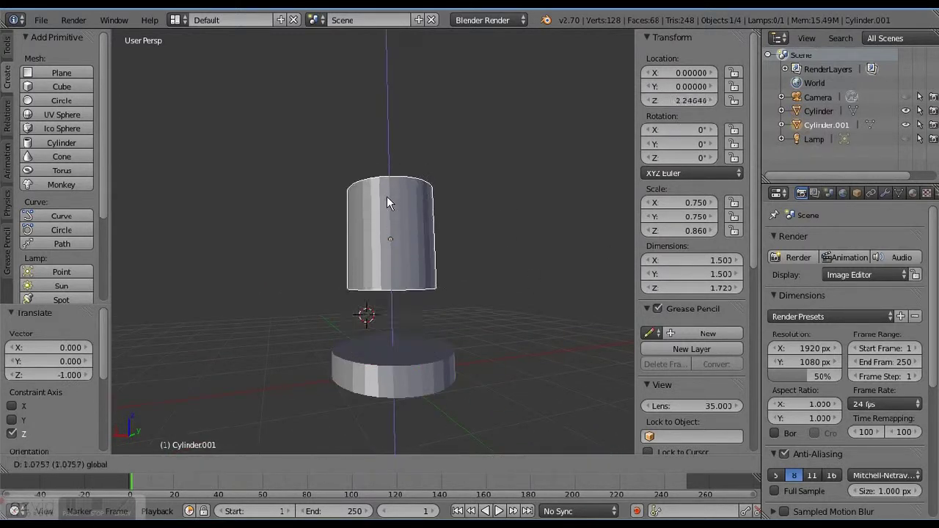
{"action": "left_click", "coordinate": [381, 254]}
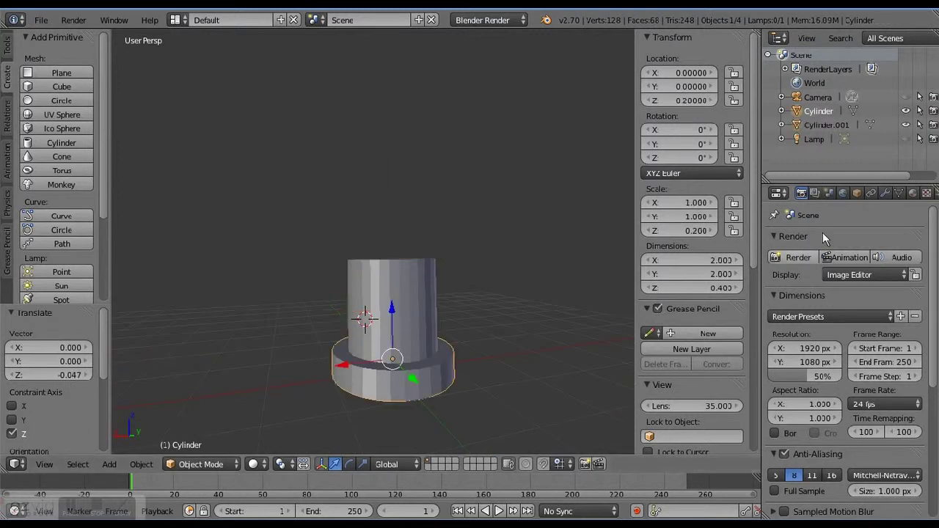
Add a Boolean modifier to the base disc and set its operation to Difference
{"action": "left_click", "coordinate": [927, 193]}
{"action": "left_click", "coordinate": [885, 193]}
{"action": "left_click", "coordinate": [799, 240]}
{"action": "left_click", "coordinate": [587, 299]}
{"action": "left_click", "coordinate": [807, 321]}
{"action": "left_click", "coordinate": [793, 274]}
Try applying the Boolean on the base disc with Cylinder.001 as the cutting object, and undo it
{"action": "left_click", "coordinate": [891, 321]}
{"action": "left_click", "coordinate": [844, 338]}
{"action": "left_click", "coordinate": [818, 288]}
{"action": "left_click", "coordinate": [906, 111]}
{"action": "key", "text": "ctrl+z"}
{"action": "key", "text": "ctrl+z"}
{"action": "key", "text": "ctrl+z"}
{"action": "key", "text": "ctrl+z"}
{"action": "key", "text": "ctrl+z"}
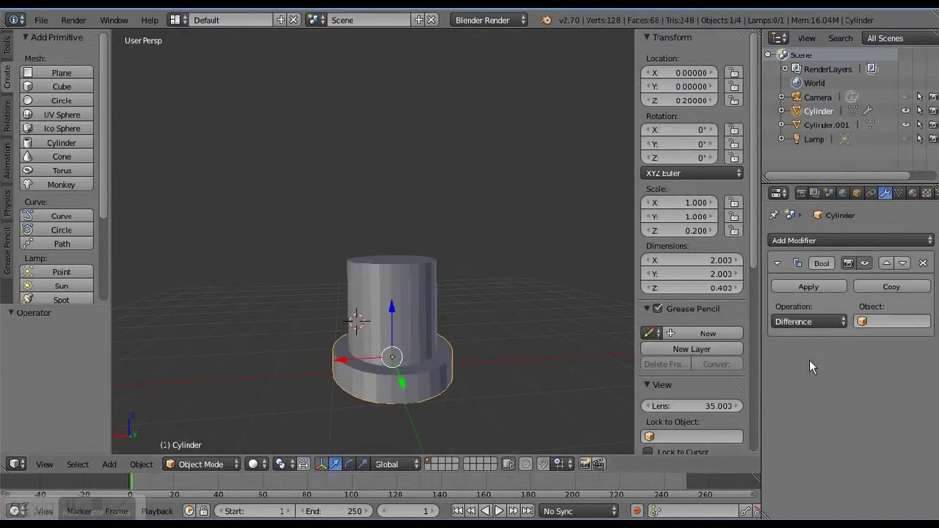
Lower the upper cylinder by about 0.036 along Z and add a Boolean modifier to it
{"action": "right_click", "coordinate": [392, 290]}
{"action": "left_click_drag", "start_coordinate": [391, 273], "coordinate": [388, 277]}
{"action": "left_click", "coordinate": [767, 241]}
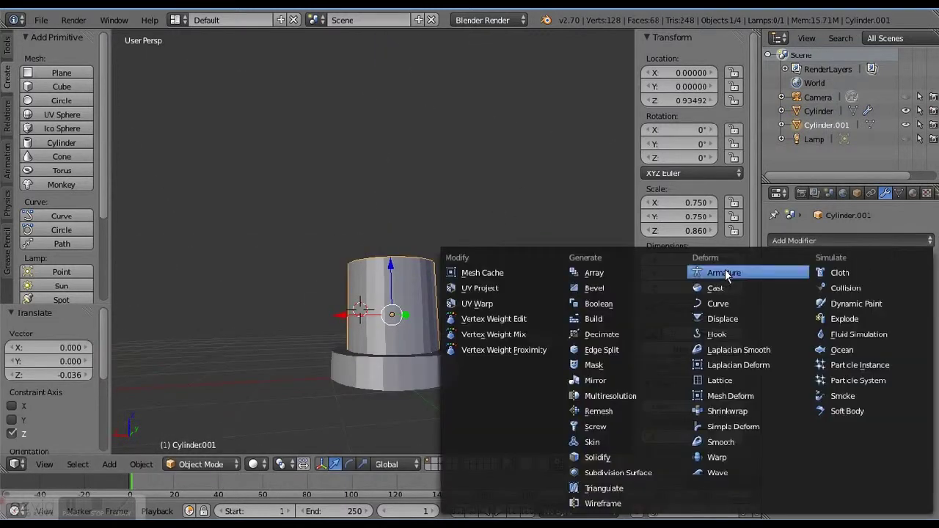
{"action": "left_click", "coordinate": [599, 303]}
Apply the base disc's Difference Boolean with Cylinder.001 as its object and hide the cutting cylinder
{"action": "left_click", "coordinate": [892, 322]}
{"action": "left_click", "coordinate": [843, 367]}
{"action": "left_click", "coordinate": [809, 286]}
{"action": "right_click", "coordinate": [391, 286]}
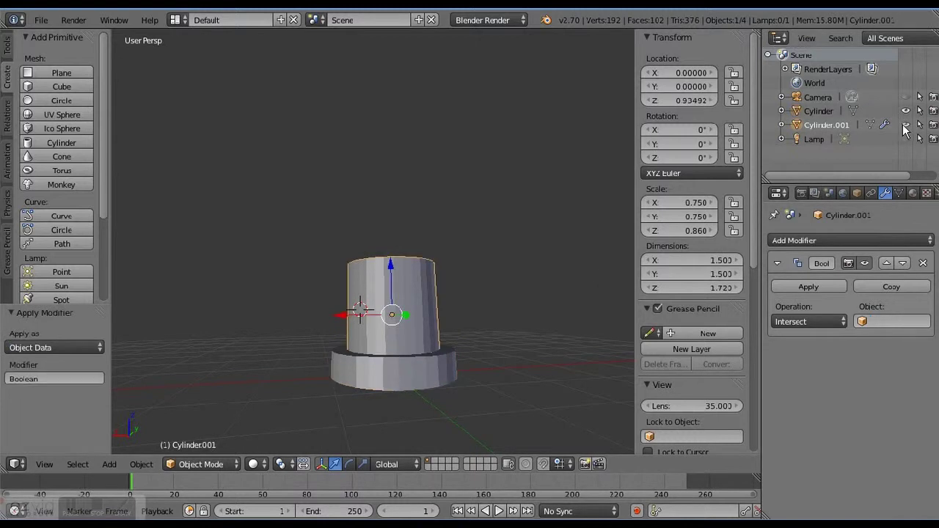
{"action": "key", "text": "h"}
{"action": "right_click", "coordinate": [446, 326]}
{"action": "scroll", "coordinate": [445, 327], "scroll_direction": "up", "scroll_amount": 3}
{"action": "middle_click_drag", "start_coordinate": [445, 326], "coordinate": [129, 209]}
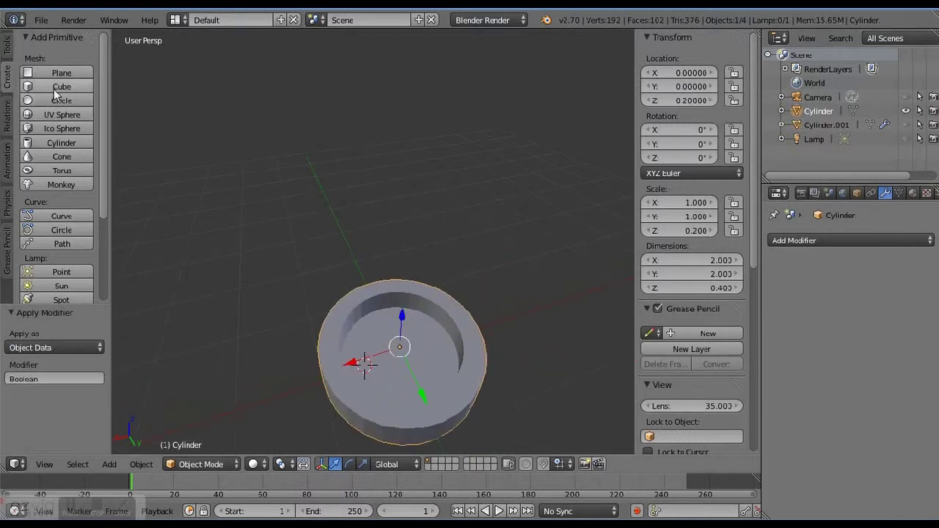
Add a new cylinder and scale it down uniformly to about 0.178
{"action": "left_click", "coordinate": [61, 142]}
{"action": "scroll", "coordinate": [294, 250], "scroll_direction": "down", "scroll_amount": 5}
{"action": "middle_click_drag", "start_coordinate": [294, 250], "coordinate": [516, 151]}
{"action": "key", "text": "s"}
{"action": "left_click", "coordinate": [400, 230]}
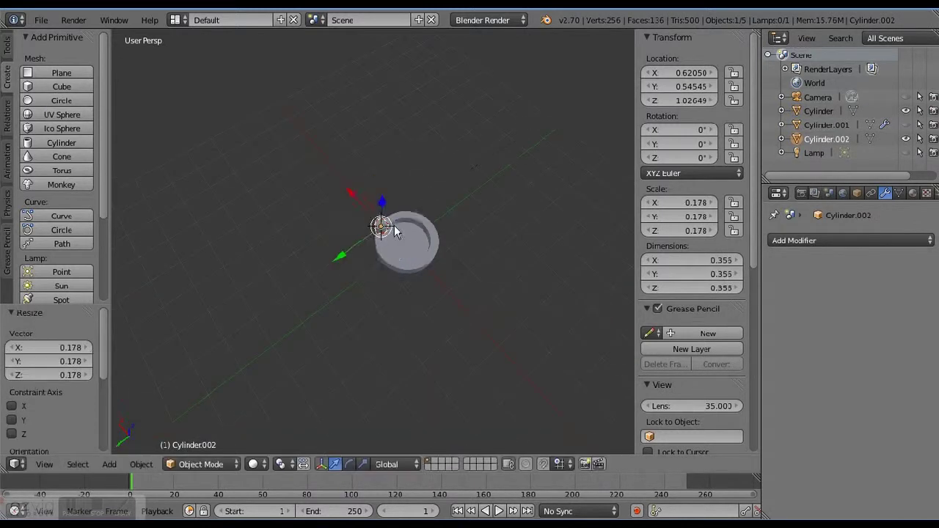
Shrink the new cylinder to a scale of about 0.102 and move it over the recessed disc's rim
{"action": "scroll", "coordinate": [400, 229], "scroll_direction": "up", "scroll_amount": 4}
{"action": "middle_click_drag", "start_coordinate": [399, 230], "coordinate": [387, 204]}
{"action": "key", "text": "g"}
{"action": "key", "text": "x"}
{"action": "left_click", "coordinate": [330, 219]}
{"action": "key", "text": "s"}
{"action": "left_click", "coordinate": [314, 220]}
{"action": "scroll", "coordinate": [314, 220], "scroll_direction": "up", "scroll_amount": 3}
{"action": "middle_click_drag", "start_coordinate": [314, 220], "coordinate": [513, 191]}
{"action": "key", "text": "g"}
{"action": "key", "text": "x"}
{"action": "left_click", "coordinate": [556, 176]}
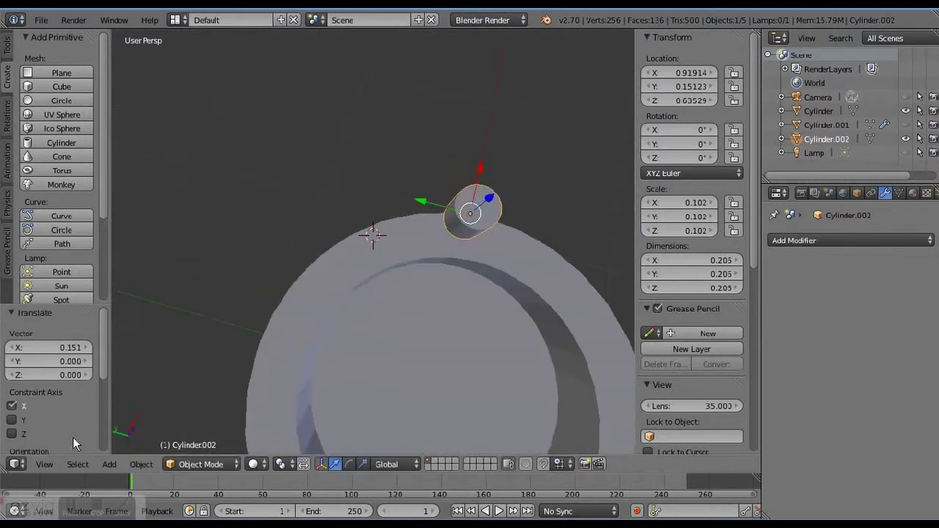
Align the small cylinder with the disc's X axis by moving it along Y in an orthographic top view
{"action": "left_click", "coordinate": [44, 464]}
{"action": "left_click", "coordinate": [97, 399]}
{"action": "left_click", "coordinate": [44, 464]}
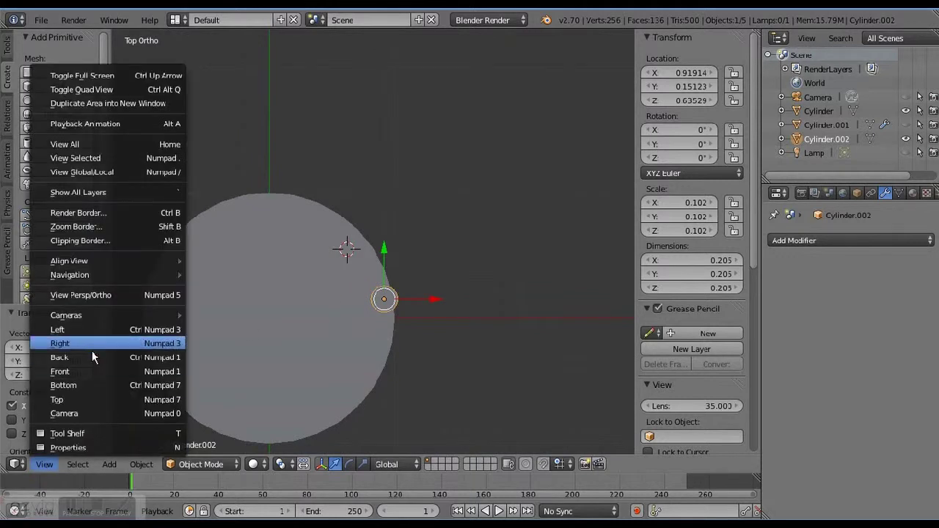
{"action": "left_click", "coordinate": [81, 385]}
{"action": "middle_click_drag", "start_coordinate": [311, 152], "coordinate": [26, 456]}
{"action": "left_click", "coordinate": [45, 464]}
{"action": "left_click", "coordinate": [88, 399]}
{"action": "left_click_drag", "start_coordinate": [415, 132], "coordinate": [416, 215]}
Resize the small cylinder and move it along X to sit within the width of the disc's rim
{"action": "key", "text": "s"}
{"action": "left_click", "coordinate": [505, 189]}
{"action": "key", "text": "g"}
{"action": "key", "text": "x"}
{"action": "left_click", "coordinate": [461, 182]}
{"action": "middle_click_drag", "start_coordinate": [460, 182], "coordinate": [342, 257]}
{"action": "key", "text": "g"}
{"action": "key", "text": "x"}
{"action": "left_click", "coordinate": [442, 182]}
Move the small cylinder along Z toward the rim, then scale it to about 0.085 across and recenter it along X
{"action": "key", "text": "g"}
{"action": "key", "text": "z"}
{"action": "left_click", "coordinate": [392, 189]}
{"action": "middle_click_drag", "start_coordinate": [392, 189], "coordinate": [536, 235]}
{"action": "key", "text": "s"}
{"action": "left_click", "coordinate": [451, 261]}
{"action": "key", "text": "g"}
{"action": "key", "text": "x"}
{"action": "left_click", "coordinate": [452, 262]}
Stretch the small cylinder along Z to a scale of about 0.177 and lower it into the disc's rim
{"action": "key", "text": "s"}
{"action": "key", "text": "z"}
{"action": "left_click", "coordinate": [402, 200]}
{"action": "key", "text": "g"}
{"action": "key", "text": "z"}
{"action": "left_click", "coordinate": [479, 333]}
{"action": "middle_click_drag", "start_coordinate": [479, 334], "coordinate": [404, 209]}
{"action": "key", "text": "g"}
{"action": "key", "text": "z"}
{"action": "left_click", "coordinate": [407, 246]}
{"action": "middle_click_drag", "start_coordinate": [407, 246], "coordinate": [308, 315]}
{"action": "right_click", "coordinate": [308, 316]}
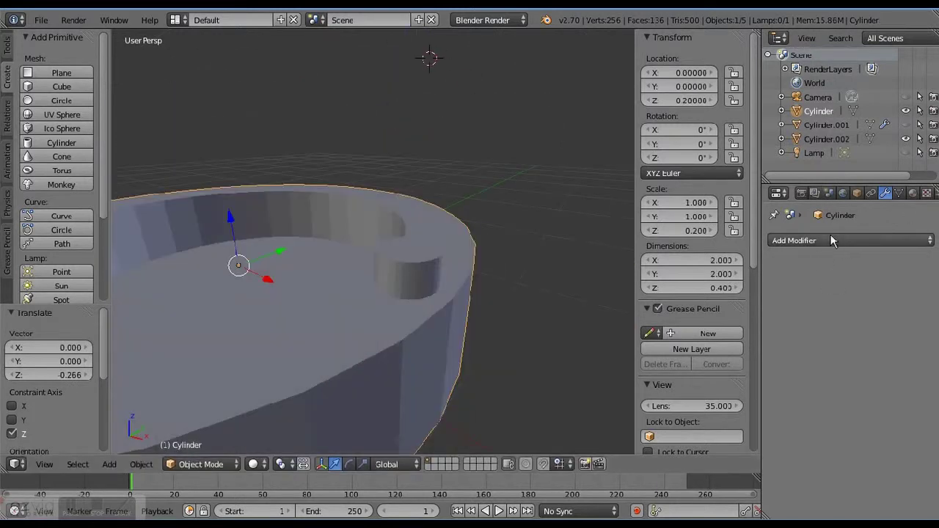
{"action": "middle_click_drag", "start_coordinate": [502, 178], "coordinate": [455, 251]}
Duplicate the small cylinder along X and place the copy on the opposite side of the rim, at about X -0.892
{"action": "right_click", "coordinate": [455, 251]}
{"action": "key", "text": "shift+d"}
{"action": "key", "text": "x"}
{"action": "left_click", "coordinate": [127, 123]}
{"action": "key", "text": "KP_7"}
{"action": "scroll", "coordinate": [237, 361], "scroll_direction": "up", "scroll_amount": 5}
{"action": "scroll", "coordinate": [330, 162], "scroll_direction": "down", "scroll_amount": 3}
{"action": "key", "text": "g"}
{"action": "key", "text": "x"}
{"action": "left_click", "coordinate": [330, 168]}
{"action": "middle_click_drag", "start_coordinate": [329, 168], "coordinate": [360, 227]}
Cut a rim hole in the disc by applying a Difference Boolean with one of the small cylinders
{"action": "right_click", "coordinate": [411, 265]}
{"action": "left_click", "coordinate": [851, 240]}
{"action": "left_click", "coordinate": [578, 303]}
{"action": "left_click", "coordinate": [810, 322]}
{"action": "left_click", "coordinate": [796, 271]}
{"action": "left_click", "coordinate": [888, 319]}
{"action": "left_click", "coordinate": [809, 286]}
Cut the opposite rim hole with a second applied Boolean modifier and hide the cutting cylinders
{"action": "left_click", "coordinate": [813, 240]}
{"action": "left_click", "coordinate": [578, 303]}
{"action": "left_click", "coordinate": [800, 286]}
{"action": "left_click", "coordinate": [891, 321]}
{"action": "left_click", "coordinate": [836, 348]}
{"action": "left_click", "coordinate": [809, 287]}
{"action": "key", "text": "shift+h"}
{"action": "middle_click_drag", "start_coordinate": [441, 293], "coordinate": [490, 270]}
Show Cylinder.003 in its rim hole and stretch it along Z to about 2.05 tall
{"action": "left_click", "coordinate": [894, 153]}
{"action": "right_click", "coordinate": [259, 192]}
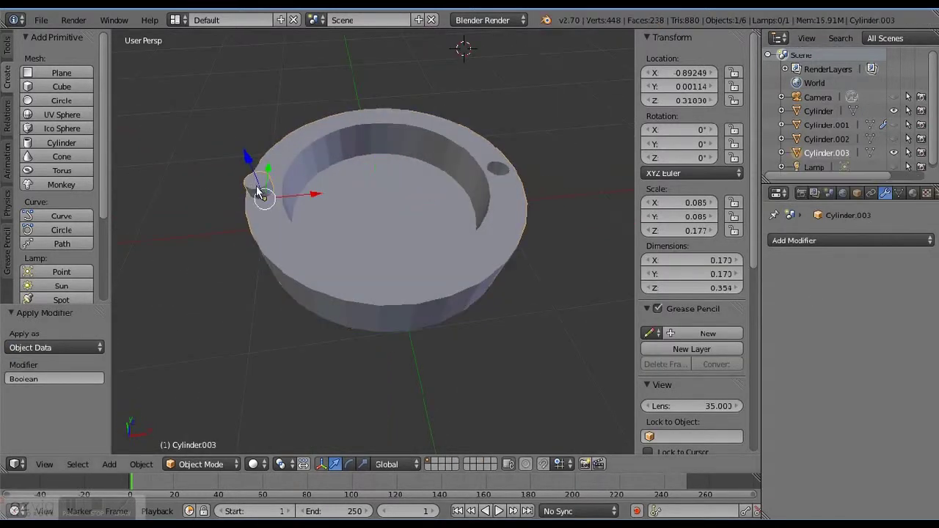
{"action": "key", "text": "s"}
{"action": "key", "text": "z"}
{"action": "left_click", "coordinate": [209, 65]}
{"action": "middle_click_drag", "start_coordinate": [209, 65], "coordinate": [301, 325]}
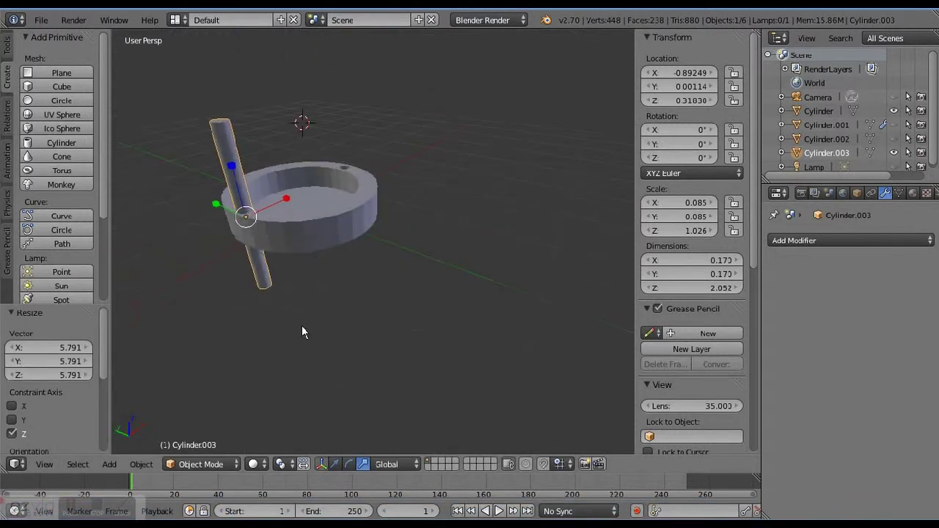
Raise the stretched cylinder by about 0.95 along Z so it stands in its rim hole
{"action": "left_click", "coordinate": [335, 463]}
{"action": "left_click_drag", "start_coordinate": [232, 166], "coordinate": [235, 110]}
{"action": "middle_click_drag", "start_coordinate": [235, 110], "coordinate": [272, 164]}
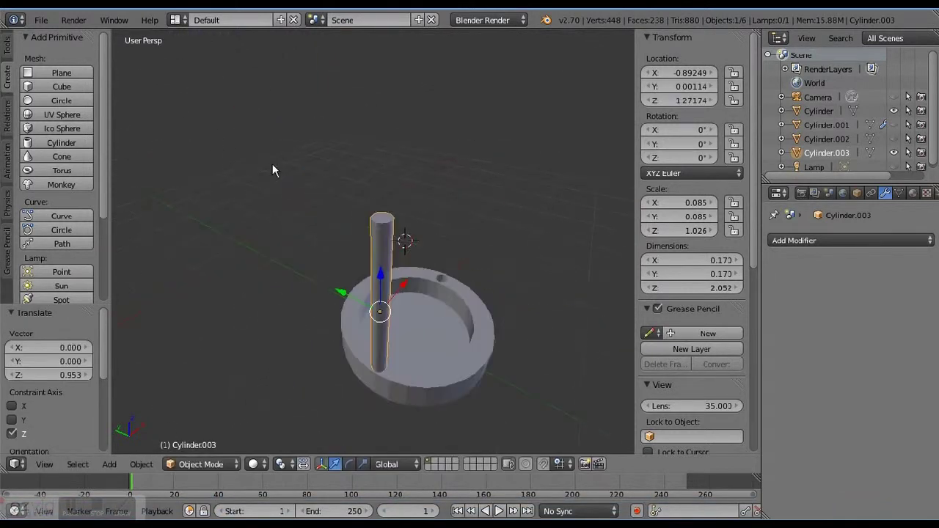
Set the thin cylinder's Z scale to 10 and raise it about 8.8 along Z above the disc
{"action": "right_click", "coordinate": [486, 345]}
{"action": "right_click", "coordinate": [388, 288]}
{"action": "double_click", "coordinate": [683, 230]}
{"action": "type", "text": "10"}
{"action": "key", "text": "Return"}
{"action": "scroll", "coordinate": [326, 103], "scroll_direction": "down", "scroll_amount": 4}
{"action": "key", "text": "g"}
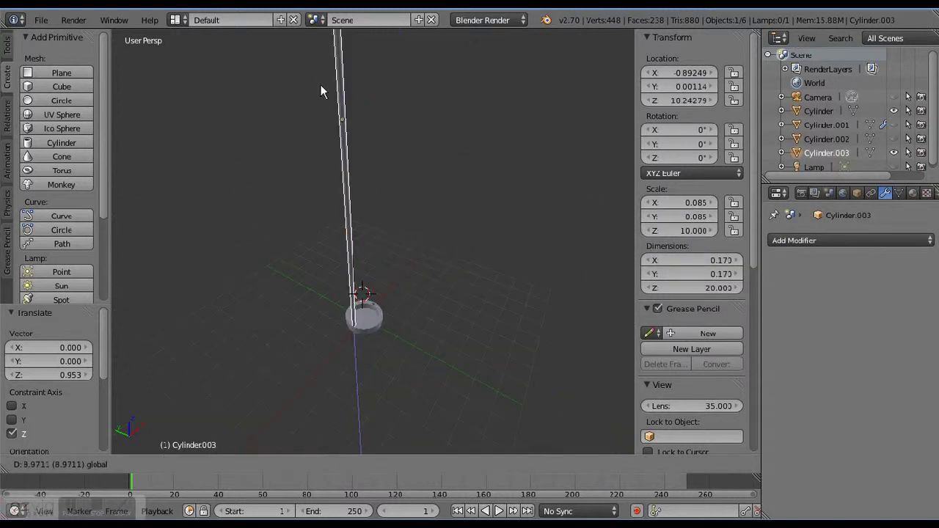
{"action": "left_click", "coordinate": [323, 99]}
{"action": "middle_click_drag", "start_coordinate": [323, 99], "coordinate": [345, 279]}
Rename the long thin cylinder to Rod and the recessed disc to Cap
{"action": "type", "text": "R"}
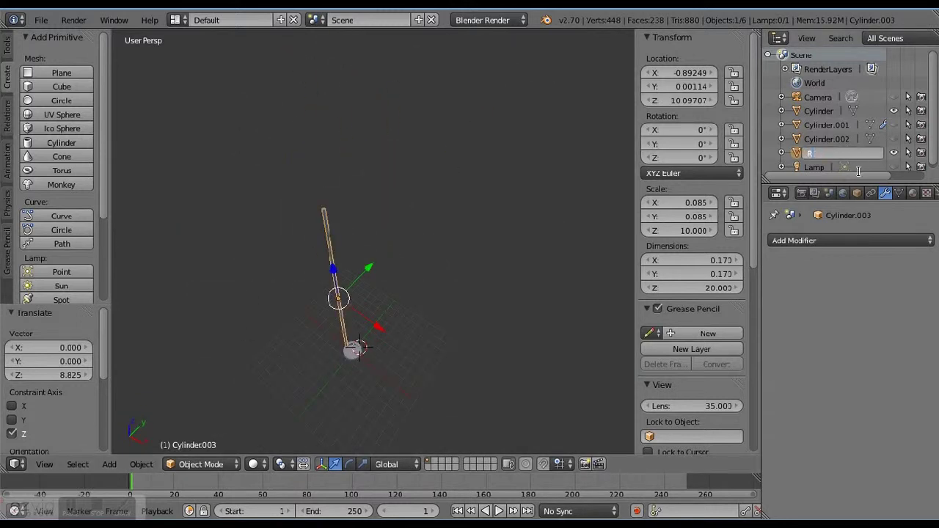
{"action": "type", "text": "od"}
{"action": "key", "text": "Return"}
{"action": "left_click", "coordinate": [862, 111]}
{"action": "double_click", "coordinate": [862, 111]}
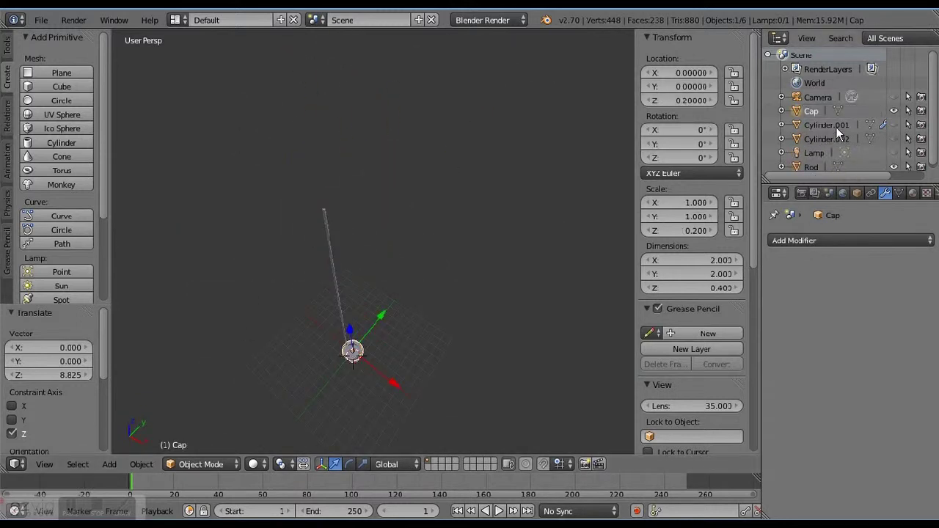
Rename Cylinder.001 to Main hole and Cylinder.002 to Little hole
{"action": "left_click", "coordinate": [836, 126]}
{"action": "double_click", "coordinate": [836, 127]}
{"action": "type", "text": "Ma"}
{"action": "left_click", "coordinate": [899, 126]}
{"action": "key", "text": "KP_Decimal"}
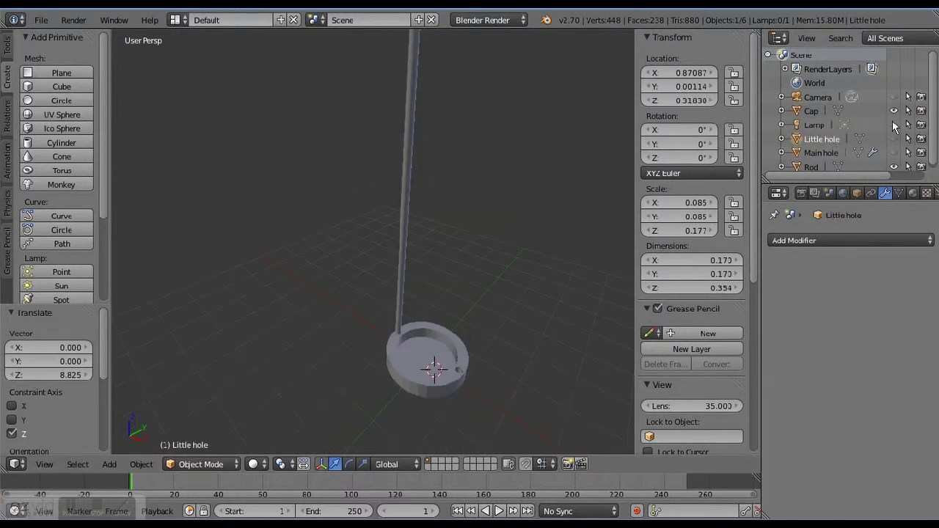
{"action": "right_click", "coordinate": [815, 125]}
{"action": "left_click", "coordinate": [818, 130]}
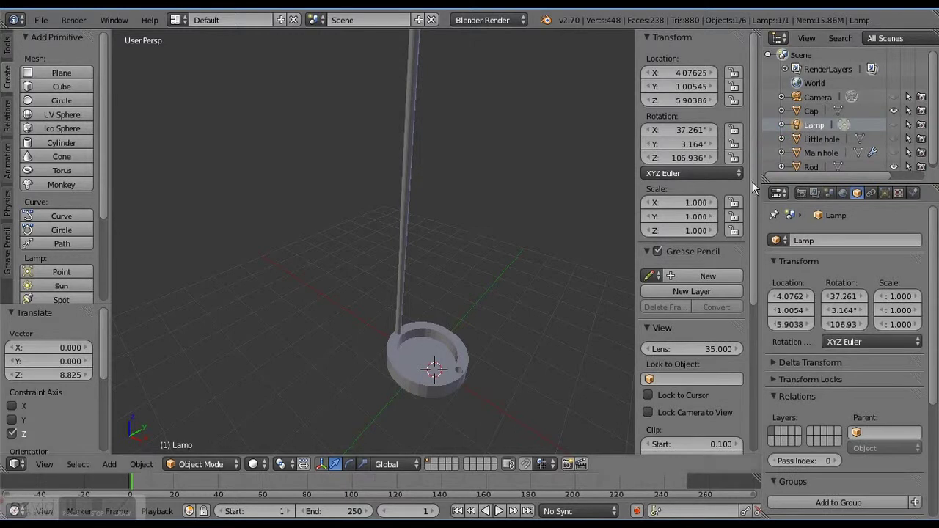
Try to paste a copy of the cap and rod and rotate it about 178° around X
{"action": "scroll", "coordinate": [323, 249], "scroll_direction": "down", "scroll_amount": 5}
{"action": "scroll", "coordinate": [303, 221], "scroll_direction": "up", "scroll_amount": 6}
{"action": "middle_click_drag", "start_coordinate": [303, 221], "coordinate": [396, 264]}
{"action": "right_click", "coordinate": [409, 273]}
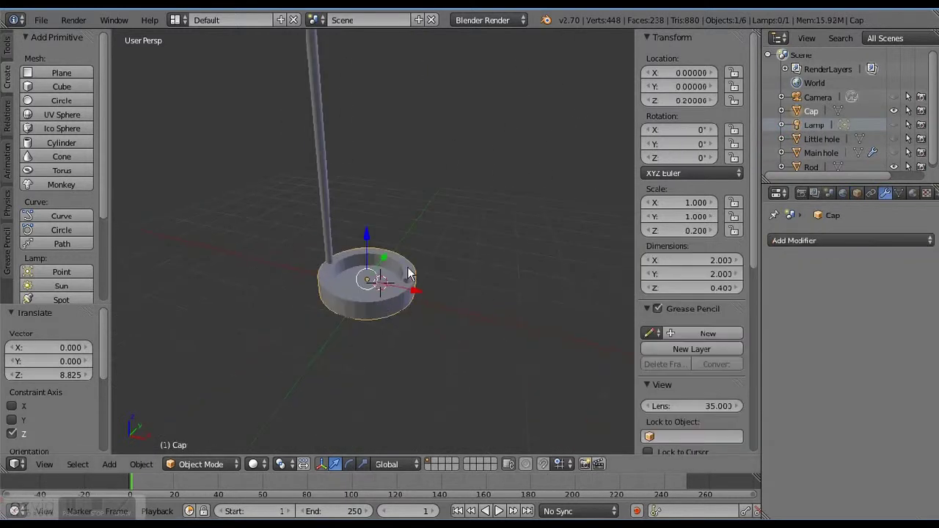
{"action": "key", "text": "ctrl+v"}
{"action": "scroll", "coordinate": [469, 262], "scroll_direction": "down", "scroll_amount": 4}
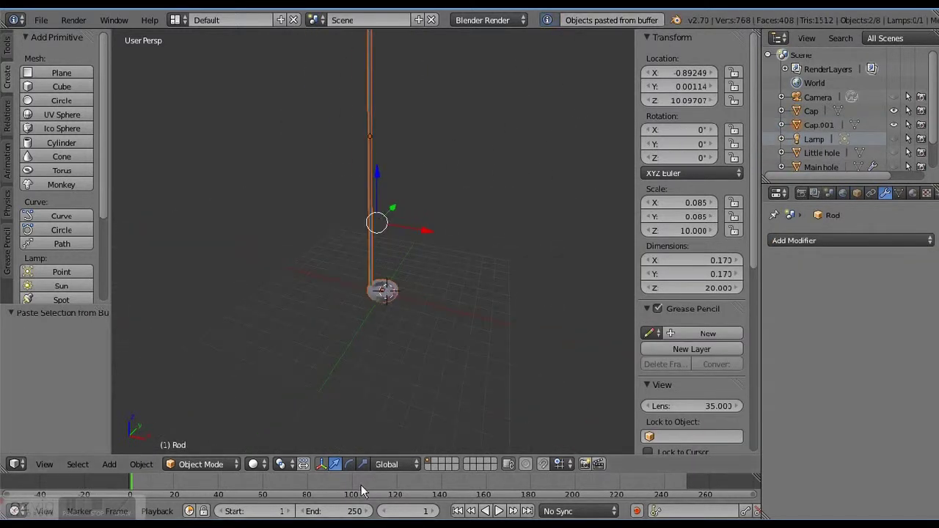
{"action": "key", "text": "r"}
{"action": "key", "text": "x"}
{"action": "left_click", "coordinate": [399, 169]}
{"action": "middle_click_drag", "start_coordinate": [399, 169], "coordinate": [369, 154]}
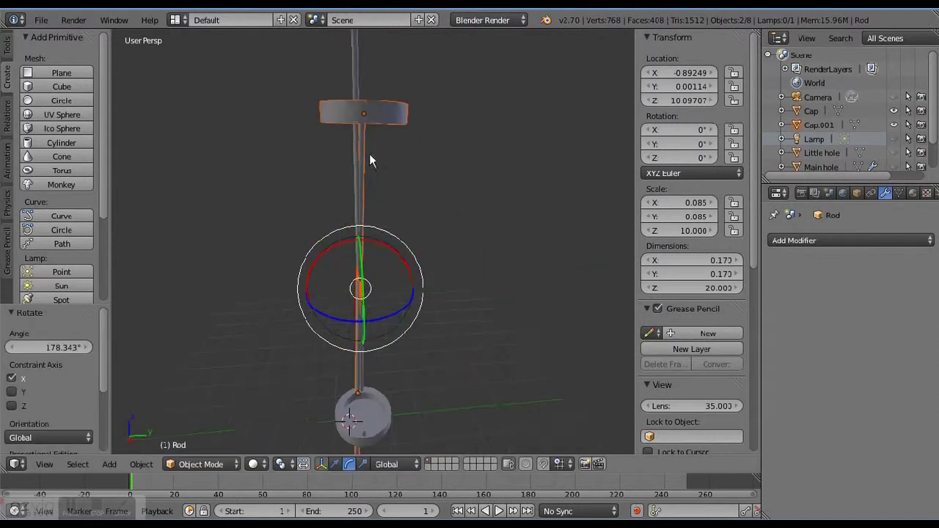
Undo the copy's rotation and the pasting of the second cap and rod
{"action": "key", "text": "r"}
{"action": "key", "text": "x"}
{"action": "left_click", "coordinate": [369, 153]}
{"action": "double_click", "coordinate": [694, 158]}
{"action": "type", "text": "180"}
{"action": "key", "text": "Return"}
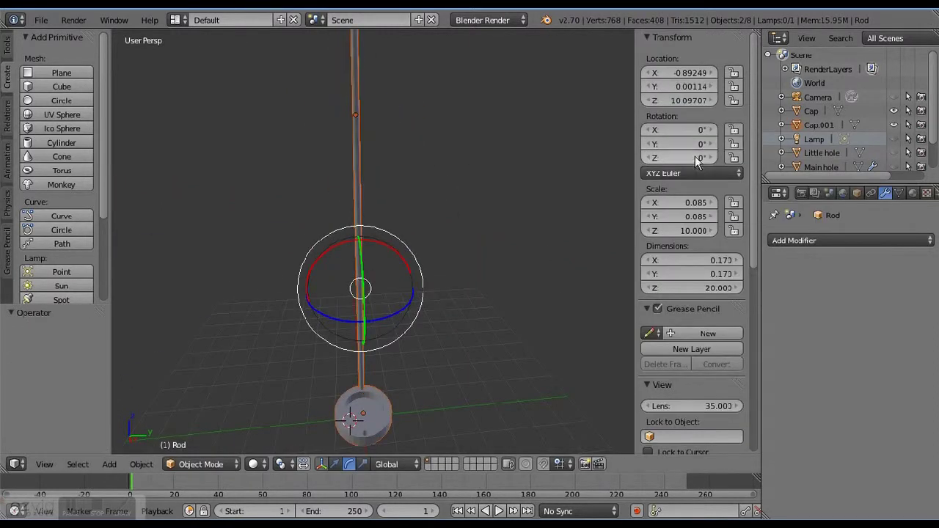
{"action": "scroll", "coordinate": [327, 257], "scroll_direction": "down", "scroll_amount": 3}
{"action": "key", "text": "ctrl+z"}
{"action": "key", "text": "ctrl+z"}
{"action": "key", "text": "ctrl+z"}
{"action": "key", "text": "ctrl+z"}
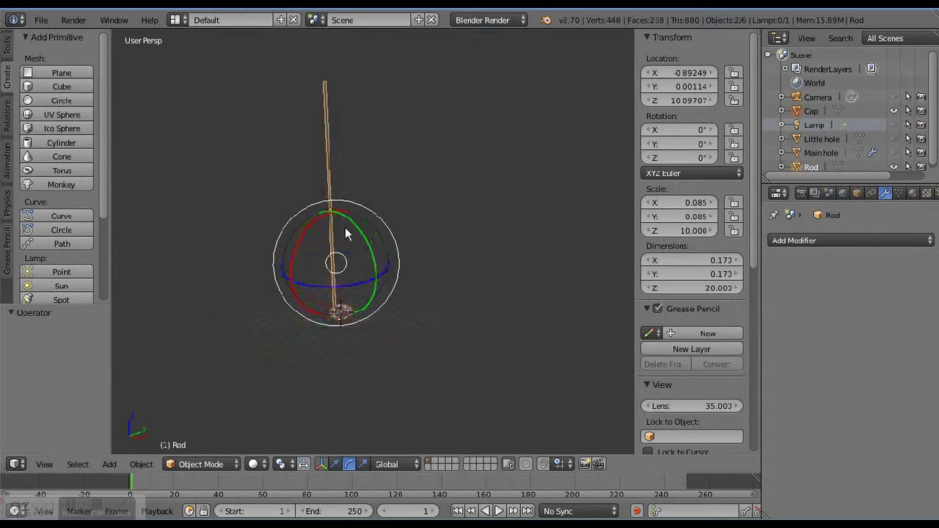
Select the cap and rod together and paste a copy of both in place
{"action": "scroll", "coordinate": [376, 323], "scroll_direction": "up", "scroll_amount": 4}
{"action": "right_click", "coordinate": [353, 227]}
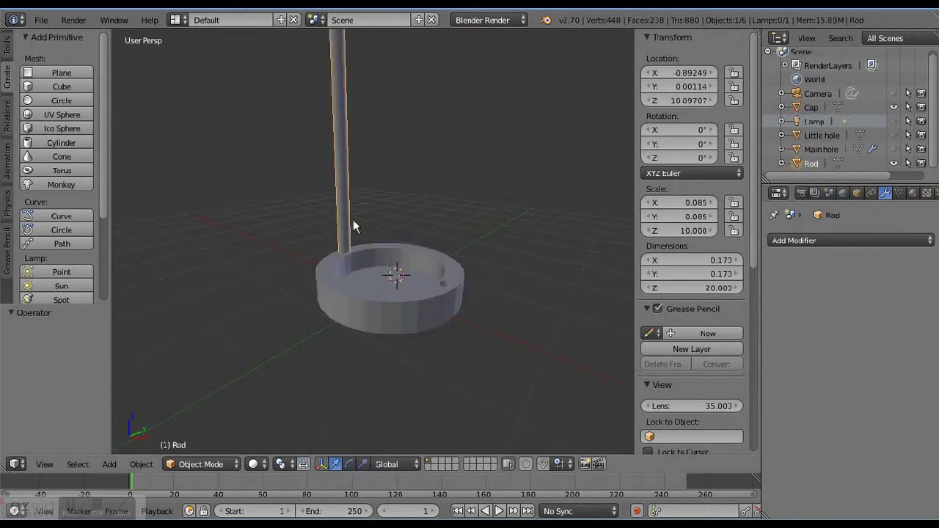
{"action": "right_click", "coordinate": [327, 168]}
{"action": "middle_click_drag", "start_coordinate": [352, 220], "coordinate": [436, 339]}
{"action": "scroll", "coordinate": [389, 332], "scroll_direction": "down", "scroll_amount": 4}
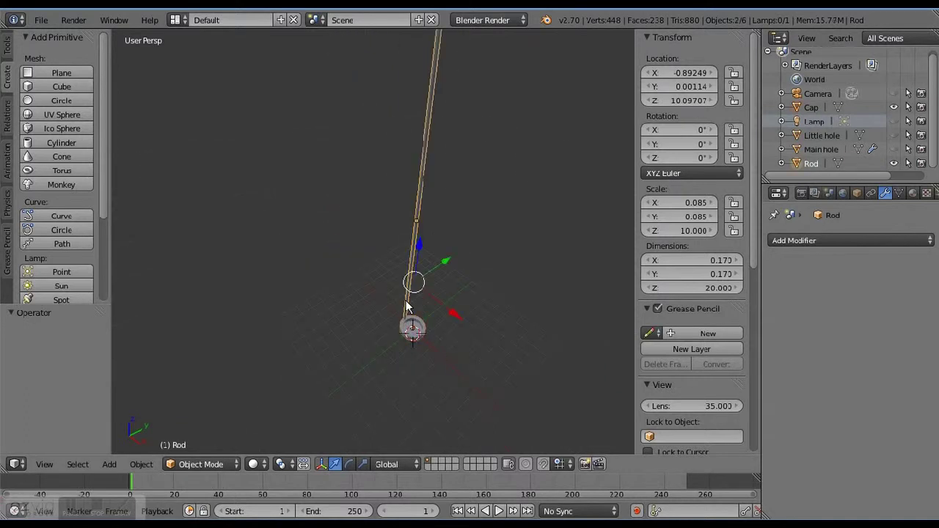
{"action": "key", "text": "ctrl+v"}
Rotate the pasted cap and rod about 180° around X and raise them about 9.77 along Z
{"action": "key", "text": "r"}
{"action": "key", "text": "x"}
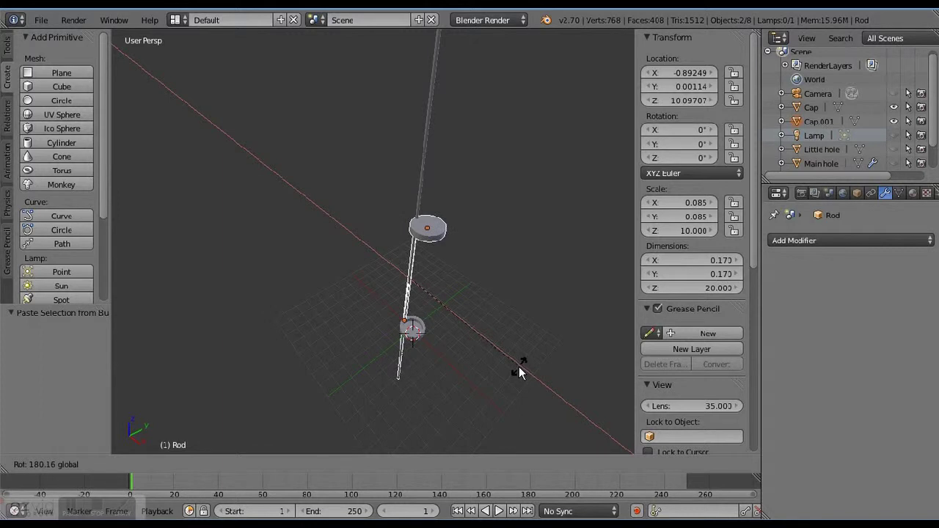
{"action": "left_click", "coordinate": [518, 367]}
{"action": "left_click_drag", "start_coordinate": [419, 259], "coordinate": [376, 168]}
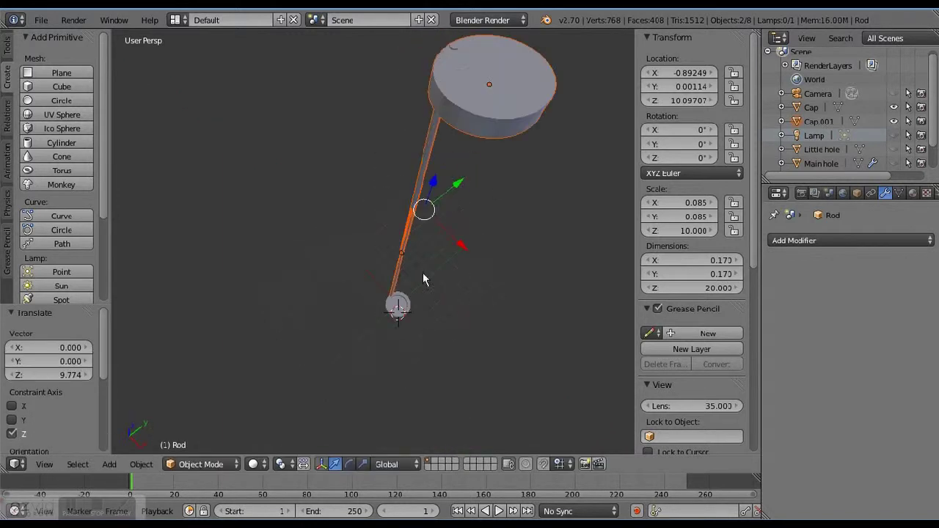
Rotate the pasted cap and rod about 180° around Z so their rod stands opposite the original one
{"action": "key", "text": "r"}
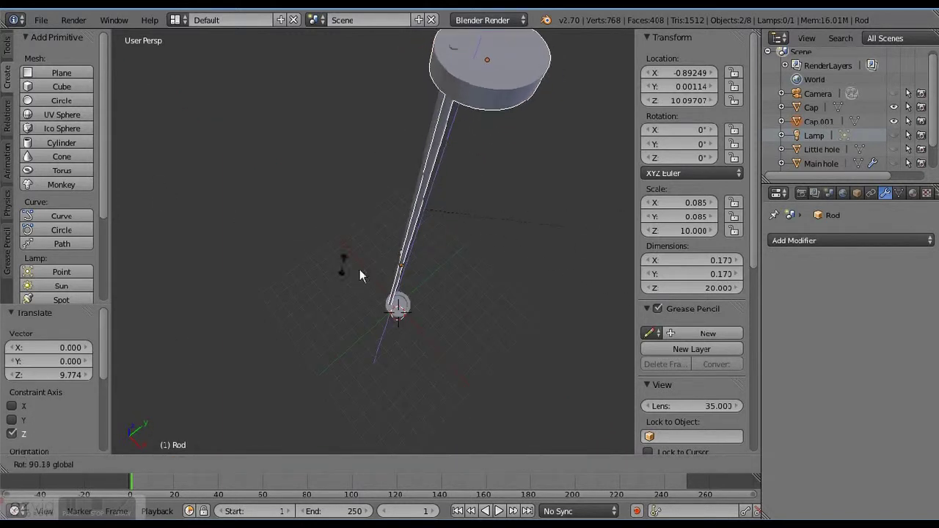
{"action": "right_click", "coordinate": [268, 382]}
{"action": "key", "text": "r"}
{"action": "key", "text": "z"}
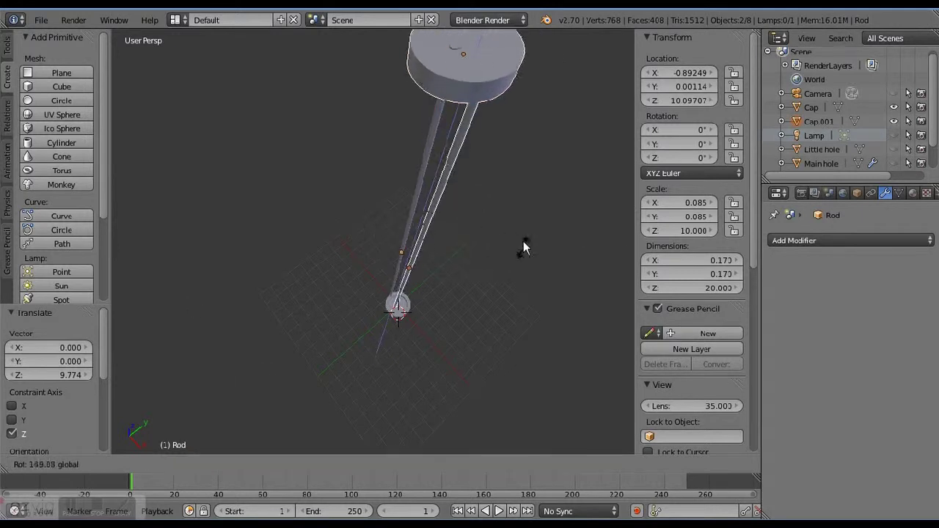
{"action": "left_click", "coordinate": [522, 195]}
{"action": "left_click_drag", "start_coordinate": [445, 257], "coordinate": [443, 257]}
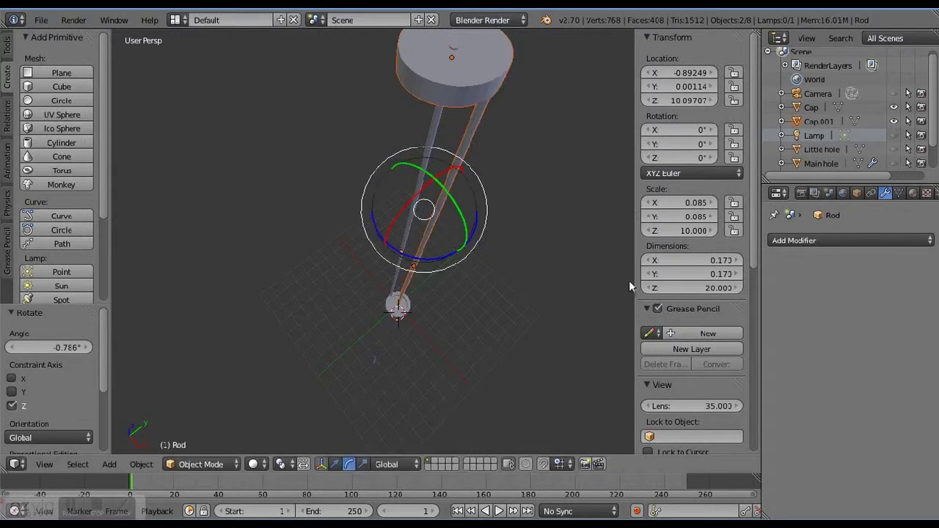
Set the upper cap's X and Z rotation to exactly 180°, keeping the cap and its rod selected together
{"action": "scroll", "coordinate": [707, 314], "scroll_direction": "down", "scroll_amount": 10}
{"action": "scroll", "coordinate": [705, 352], "scroll_direction": "up", "scroll_amount": 10}
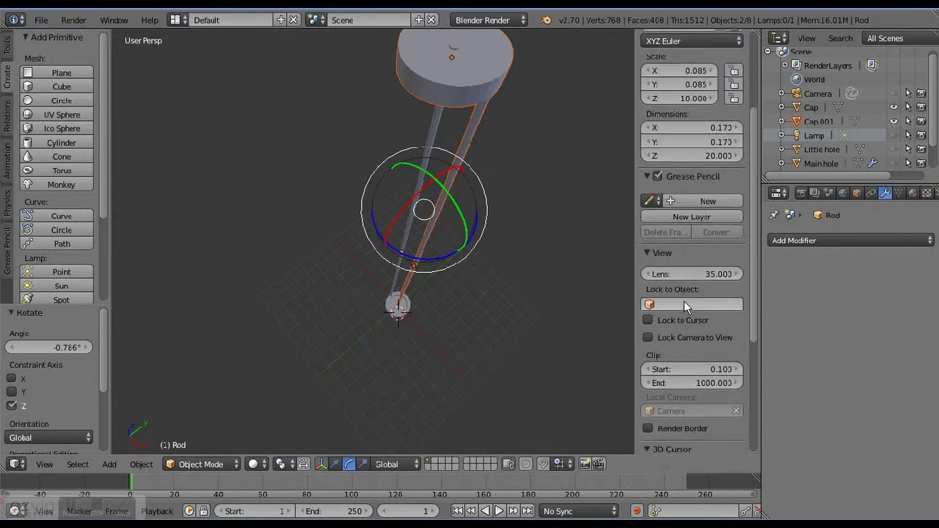
{"action": "right_click", "coordinate": [442, 77]}
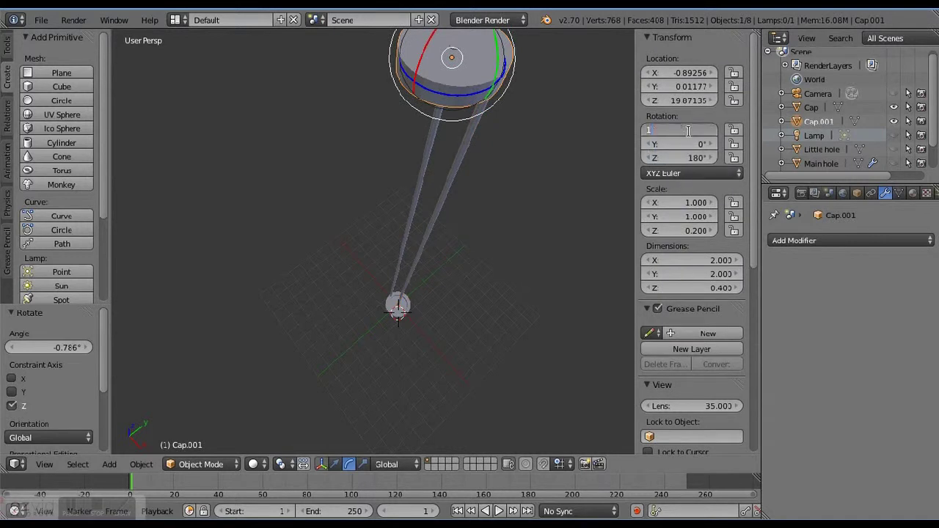
{"action": "key", "text": "ctrl+z"}
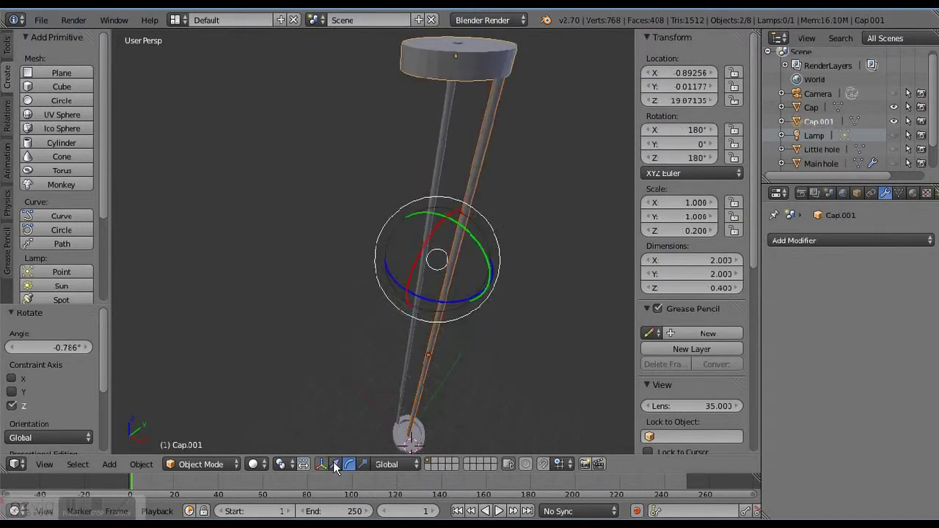
Move the upper cap and its rod together along X toward the lower cap's free rim hole
{"action": "scroll", "coordinate": [364, 372], "scroll_direction": "up", "scroll_amount": 5}
{"action": "scroll", "coordinate": [364, 365], "scroll_direction": "down", "scroll_amount": 5}
{"action": "key", "text": "g"}
{"action": "key", "text": "x"}
{"action": "left_click", "coordinate": [369, 197]}
{"action": "middle_click_drag", "start_coordinate": [369, 197], "coordinate": [425, 288]}
{"action": "scroll", "coordinate": [381, 352], "scroll_direction": "up", "scroll_amount": 4}
{"action": "scroll", "coordinate": [309, 320], "scroll_direction": "down", "scroll_amount": 5}
{"action": "middle_click_drag", "start_coordinate": [308, 320], "coordinate": [380, 149]}
Fine-tune the upper cap and its rod along X, ending with a shift of about 0.048, to seat the rod in its hole
{"action": "key", "text": "g"}
{"action": "key", "text": "x"}
{"action": "left_click", "coordinate": [357, 390]}
{"action": "right_click", "coordinate": [369, 285]}
{"action": "key", "text": "g"}
{"action": "key", "text": "x"}
{"action": "left_click", "coordinate": [415, 220]}
{"action": "scroll", "coordinate": [414, 406], "scroll_direction": "up", "scroll_amount": 5}
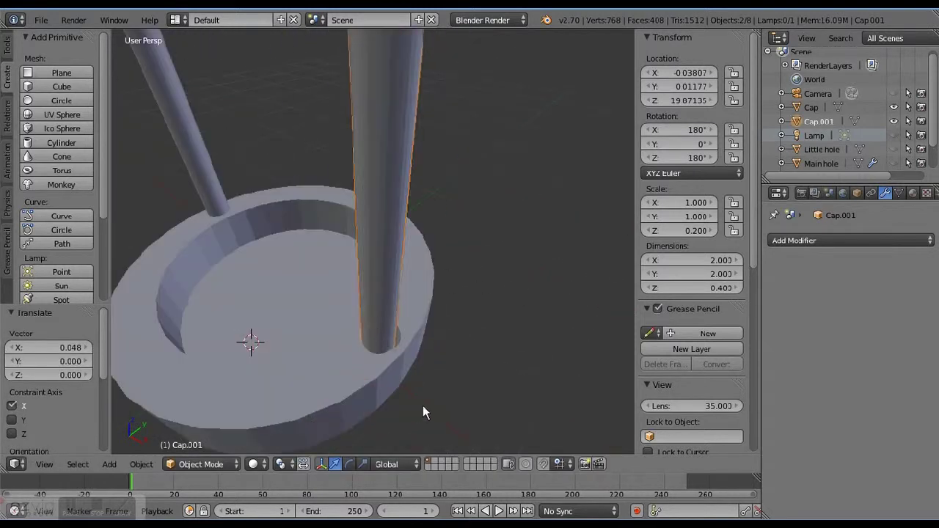
Match the second rod's Y location to the first rod by setting it to 0.00114
{"action": "scroll", "coordinate": [342, 224], "scroll_direction": "down", "scroll_amount": 4}
{"action": "middle_click_drag", "start_coordinate": [342, 226], "coordinate": [235, 195]}
{"action": "scroll", "coordinate": [234, 195], "scroll_direction": "up", "scroll_amount": 5}
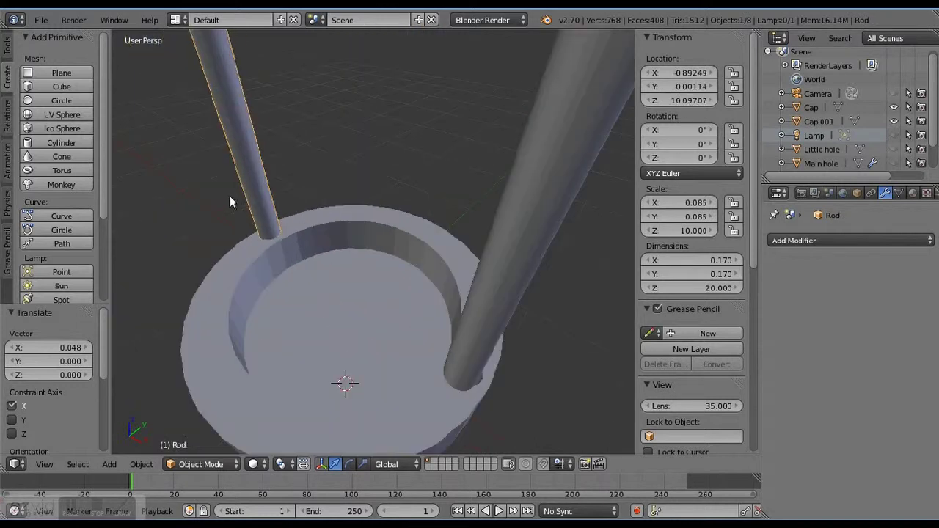
{"action": "right_click", "coordinate": [245, 196]}
{"action": "right_click", "coordinate": [542, 196]}
{"action": "left_click", "coordinate": [543, 196]}
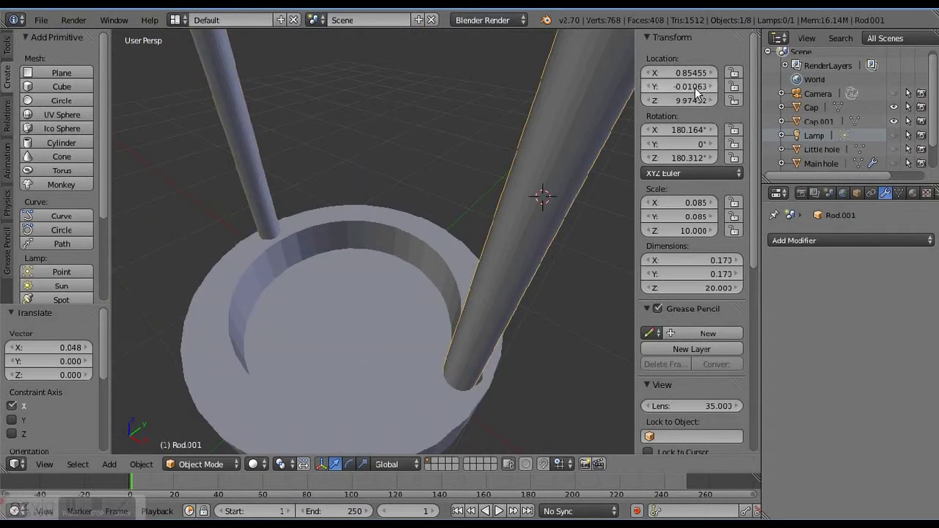
{"action": "key", "text": "ctrl+z"}
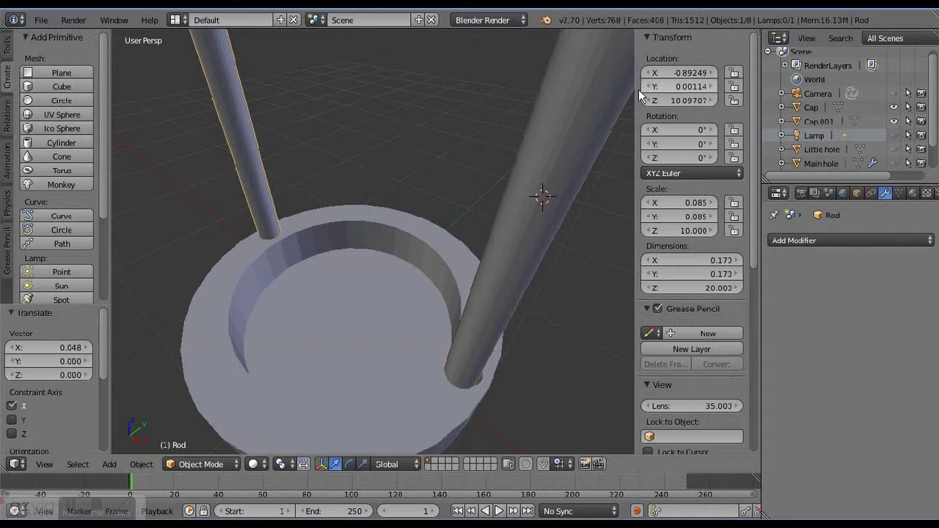
{"action": "right_click", "coordinate": [551, 150]}
Set the second rod's X location to 0.89249, mirroring the first rod's position
{"action": "left_click", "coordinate": [681, 73]}
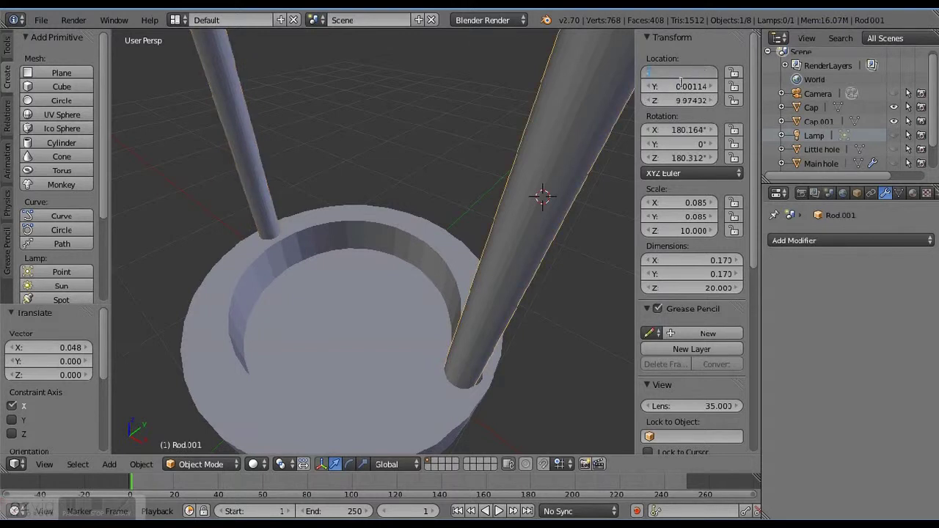
{"action": "type", "text": "0.85455"}
{"action": "key", "text": "Return"}
{"action": "scroll", "coordinate": [555, 188], "scroll_direction": "down", "scroll_amount": 6}
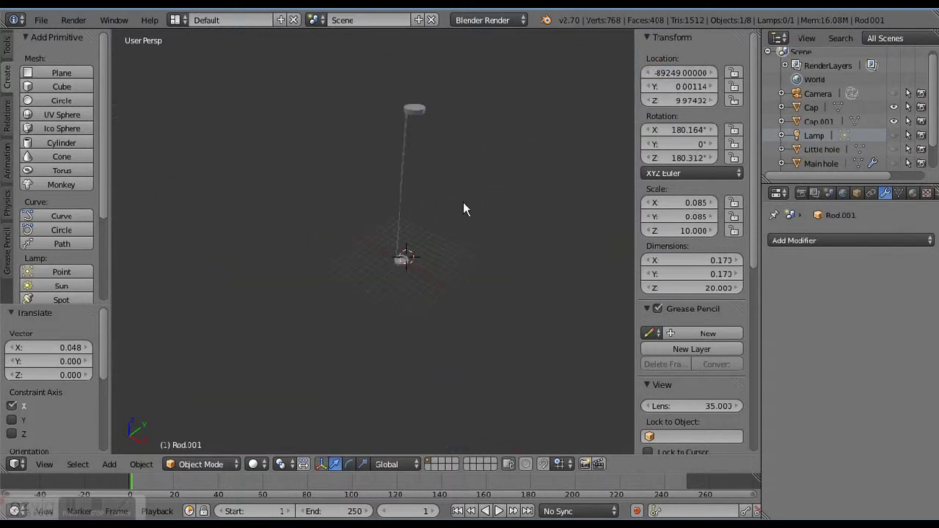
{"action": "scroll", "coordinate": [465, 201], "scroll_direction": "up", "scroll_amount": 2}
{"action": "type", "text": "224"}
{"action": "key", "text": "Return"}
{"action": "scroll", "coordinate": [219, 163], "scroll_direction": "up", "scroll_amount": 10}
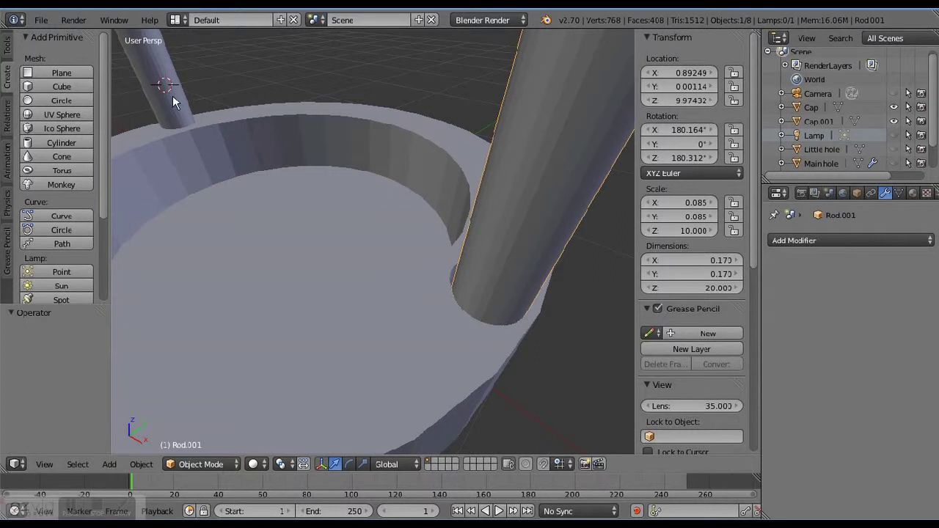
Examine how both rods line up with the two caps and check the lower cap's location
{"action": "scroll", "coordinate": [406, 228], "scroll_direction": "down", "scroll_amount": 5}
{"action": "middle_click_drag", "start_coordinate": [405, 227], "coordinate": [432, 99]}
{"action": "scroll", "coordinate": [437, 117], "scroll_direction": "down", "scroll_amount": 4}
{"action": "right_click", "coordinate": [420, 133]}
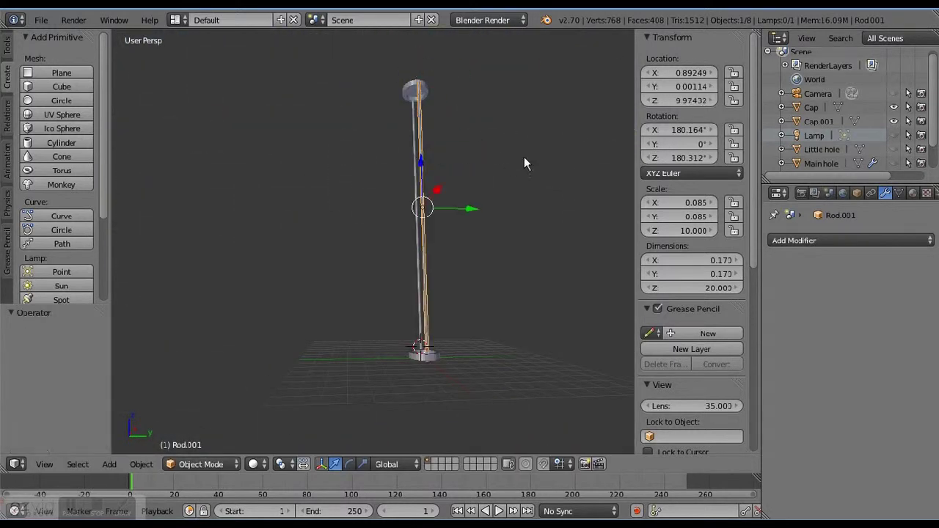
{"action": "middle_click_drag", "start_coordinate": [524, 156], "coordinate": [451, 77]}
{"action": "scroll", "coordinate": [388, 315], "scroll_direction": "up", "scroll_amount": 4}
{"action": "right_click", "coordinate": [388, 315]}
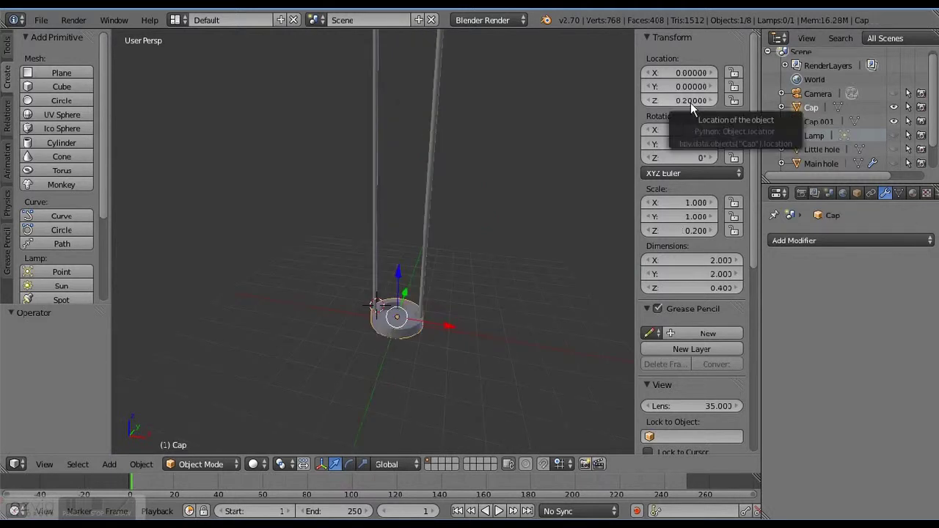
{"action": "scroll", "coordinate": [488, 87], "scroll_direction": "down", "scroll_amount": 4}
{"action": "scroll", "coordinate": [459, 104], "scroll_direction": "up", "scroll_amount": 3}
Raise the upper cap about 0.152 along Z to fit the rod ends
{"action": "right_click", "coordinate": [459, 105]}
{"action": "scroll", "coordinate": [403, 169], "scroll_direction": "up", "scroll_amount": 4}
{"action": "scroll", "coordinate": [403, 169], "scroll_direction": "down", "scroll_amount": 2}
{"action": "key", "text": "g"}
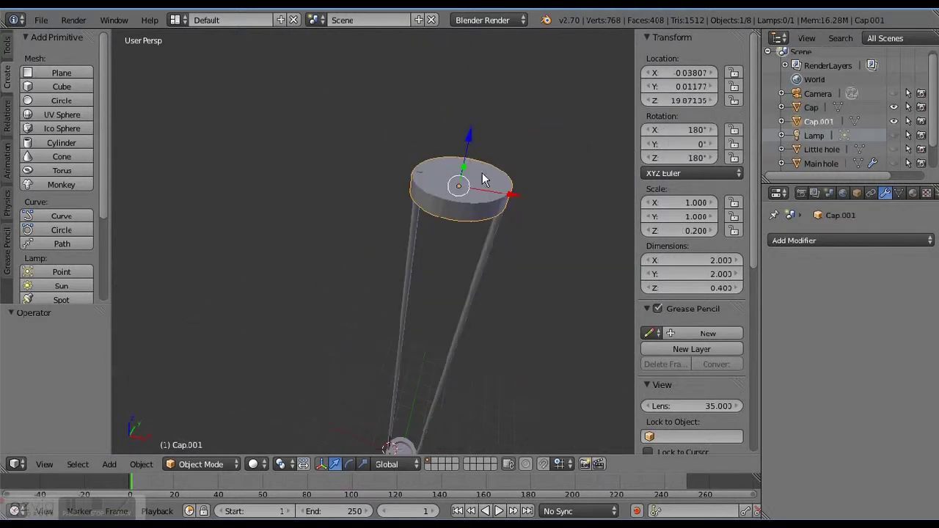
{"action": "left_click", "coordinate": [515, 163]}
{"action": "scroll", "coordinate": [492, 300], "scroll_direction": "up", "scroll_amount": 5}
Try to shift the second rod along X to line it up with the upper cap, and undo the move
{"action": "right_click", "coordinate": [237, 205]}
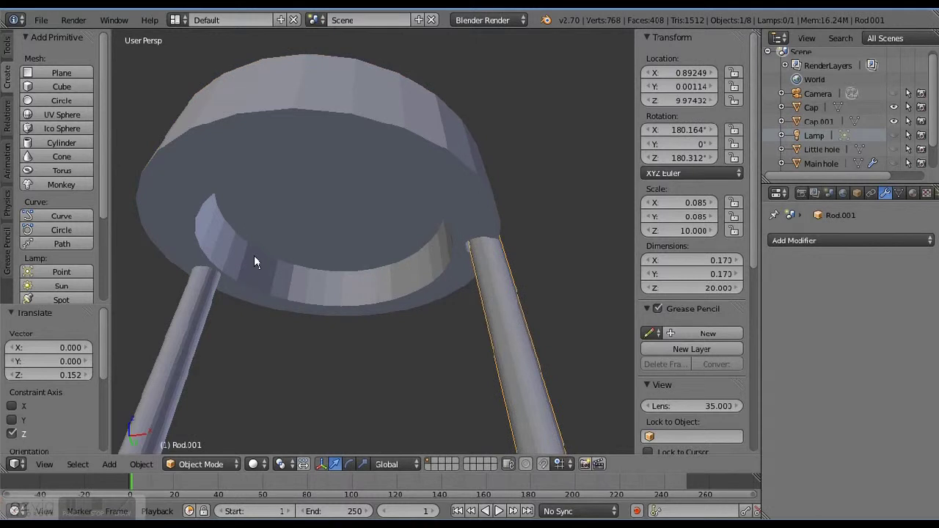
{"action": "scroll", "coordinate": [491, 384], "scroll_direction": "down", "scroll_amount": 6}
{"action": "key", "text": "g"}
{"action": "key", "text": "y"}
{"action": "key", "text": "Escape"}
{"action": "middle_click_drag", "start_coordinate": [464, 364], "coordinate": [422, 377]}
{"action": "key", "text": "g"}
{"action": "key", "text": "Escape"}
{"action": "key", "text": "g"}
{"action": "key", "text": "x"}
{"action": "left_click", "coordinate": [398, 401]}
{"action": "key", "text": "ctrl+z"}
Move the second rod about -0.06 along X to an X location of about 0.832
{"action": "key", "text": "g"}
{"action": "key", "text": "x"}
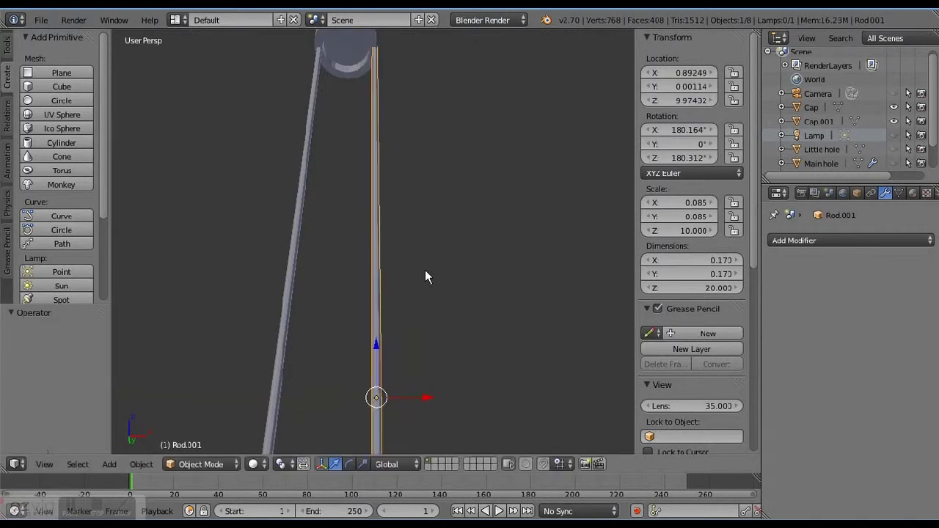
{"action": "left_click", "coordinate": [382, 402]}
{"action": "middle_click_drag", "start_coordinate": [382, 402], "coordinate": [422, 277]}
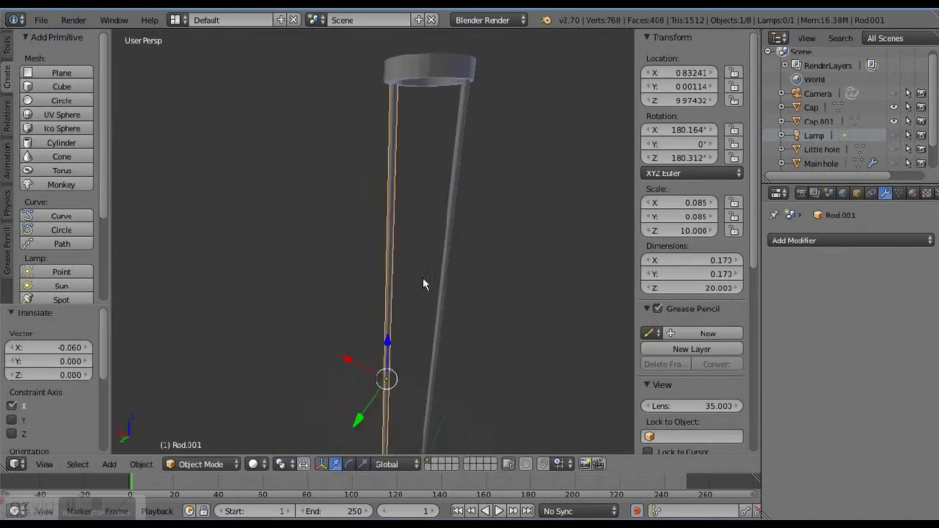
Raise the second rod along Z to a Z location of about 10.055
{"action": "key", "text": "g"}
{"action": "left_click", "coordinate": [395, 342]}
{"action": "middle_click_drag", "start_coordinate": [395, 342], "coordinate": [437, 117]}
{"action": "middle_click_drag", "start_coordinate": [414, 271], "coordinate": [473, 190]}
{"action": "scroll", "coordinate": [414, 264], "scroll_direction": "down", "scroll_amount": 5}
{"action": "middle_click_drag", "start_coordinate": [414, 264], "coordinate": [285, 153]}
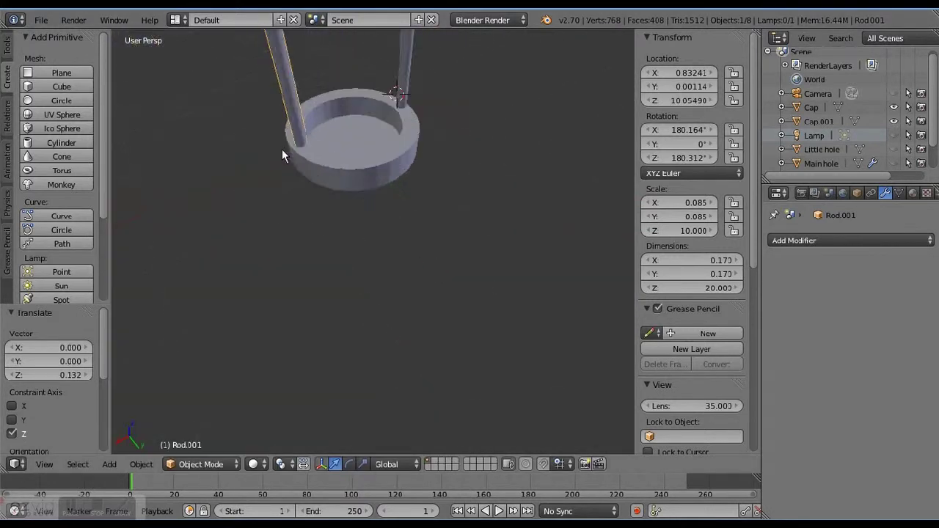
Shift the upper cap about 0.023 along X in the top view to line it up with the lower cap
{"action": "scroll", "coordinate": [369, 185], "scroll_direction": "down", "scroll_amount": 5}
{"action": "middle_click_drag", "start_coordinate": [369, 185], "coordinate": [421, 173]}
{"action": "scroll", "coordinate": [405, 151], "scroll_direction": "up", "scroll_amount": 3}
{"action": "left_click", "coordinate": [44, 464]}
{"action": "left_click", "coordinate": [88, 401]}
{"action": "scroll", "coordinate": [448, 130], "scroll_direction": "up", "scroll_amount": 4}
{"action": "key", "text": "g"}
{"action": "key", "text": "x"}
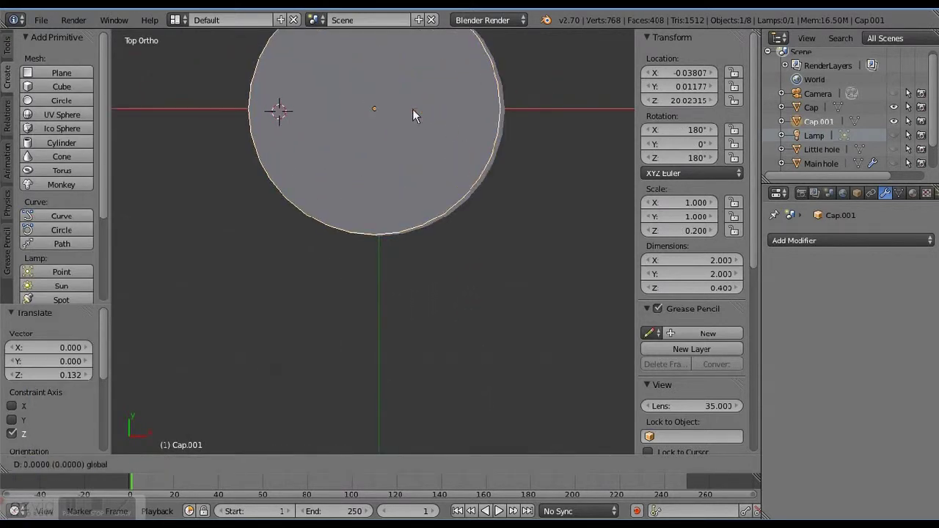
{"action": "left_click", "coordinate": [437, 110]}
{"action": "middle_click_drag", "start_coordinate": [265, 331], "coordinate": [250, 161]}
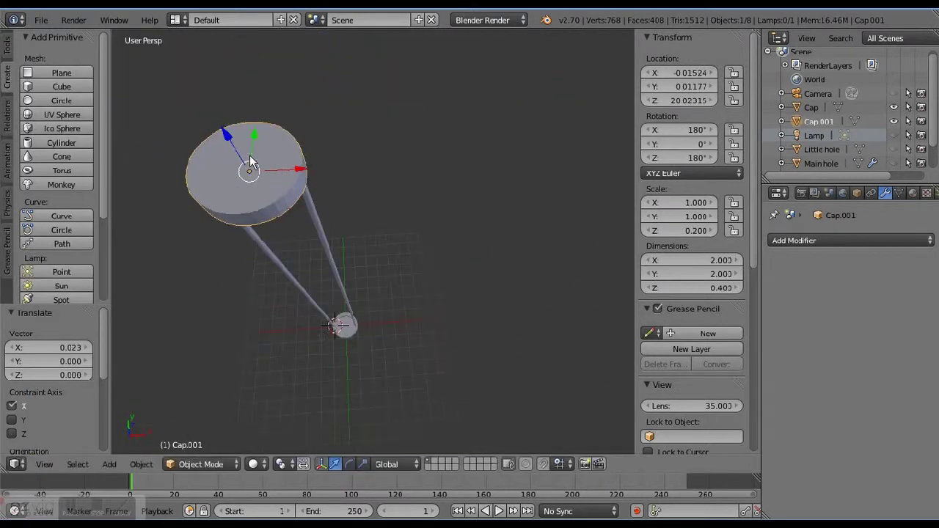
Adjust the first rod's position along X so it lines up with its holes in the caps
{"action": "right_click", "coordinate": [294, 292]}
{"action": "key", "text": "KP_Decimal"}
{"action": "key", "text": "g"}
{"action": "key", "text": "x"}
{"action": "key", "text": "Escape"}
{"action": "key", "text": "g"}
{"action": "key", "text": "x"}
{"action": "left_click", "coordinate": [361, 289]}
Select the upper cap with the second rod and add a Boolean modifier to the rod with the operation Union
{"action": "middle_click_drag", "start_coordinate": [361, 289], "coordinate": [488, 233]}
{"action": "right_click", "coordinate": [396, 224], "text": "shift"}
{"action": "left_click", "coordinate": [794, 241]}
{"action": "left_click", "coordinate": [576, 309]}
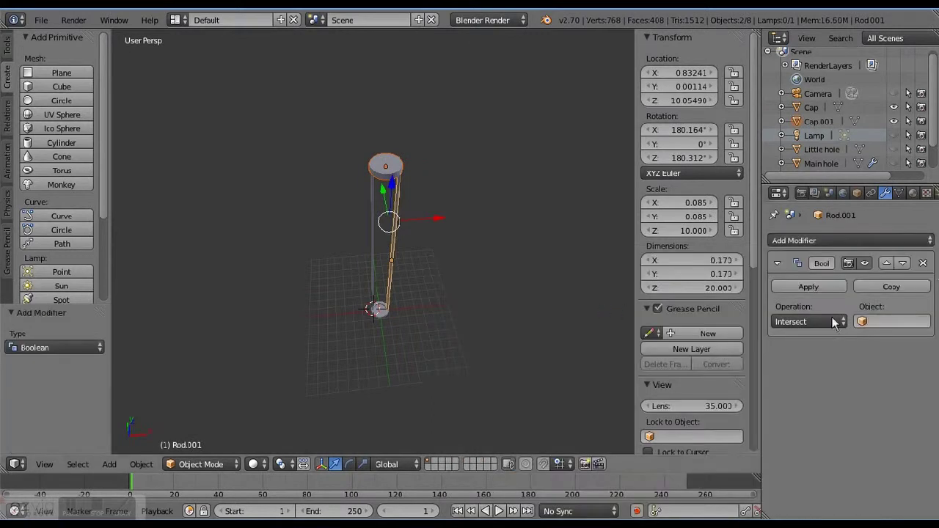
{"action": "left_click", "coordinate": [799, 321]}
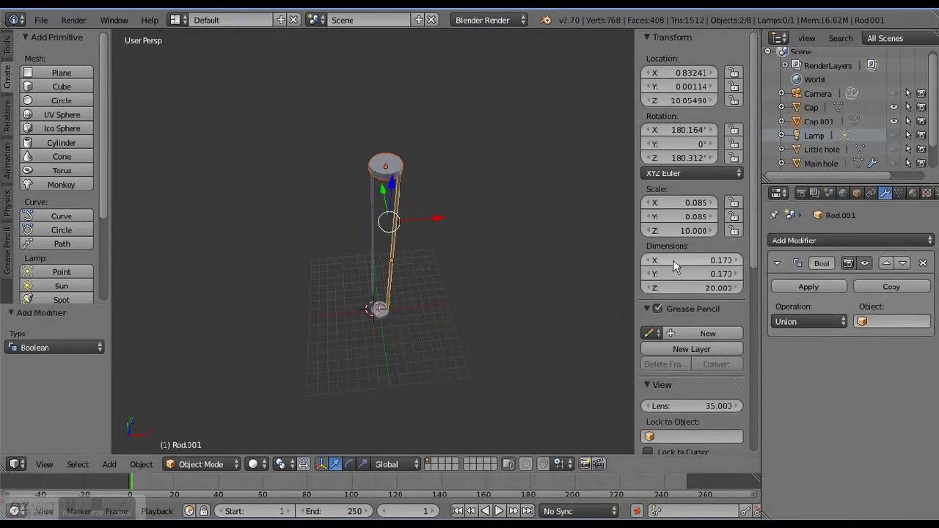
Set the upper cap Cap.001 as the object of the second rod's Union modifier and apply the modifier
{"action": "right_click", "coordinate": [378, 166]}
{"action": "right_click", "coordinate": [396, 190]}
{"action": "left_click", "coordinate": [881, 322]}
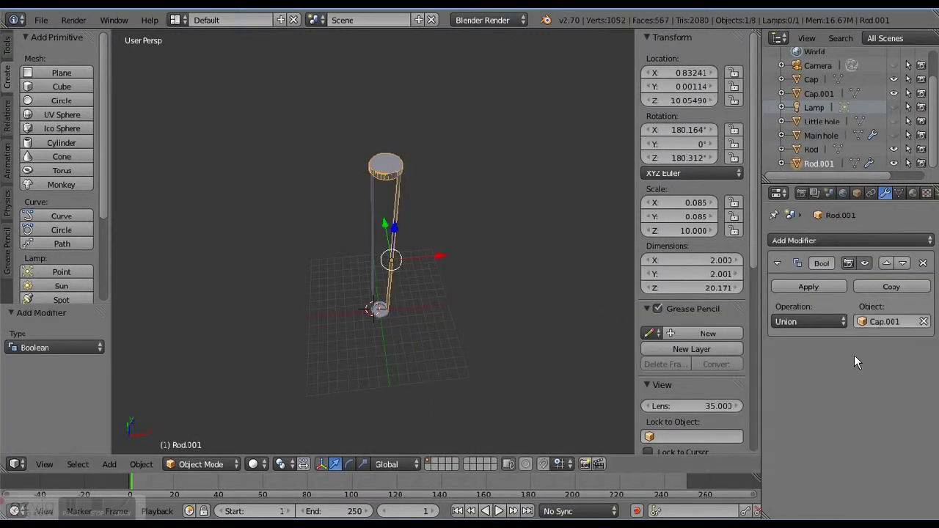
{"action": "left_click", "coordinate": [807, 354]}
{"action": "left_click", "coordinate": [809, 286]}
Try moving the united rod and cap along X to test the union, and undo the move
{"action": "key", "text": "g"}
{"action": "key", "text": "x"}
{"action": "left_click", "coordinate": [490, 265]}
{"action": "scroll", "coordinate": [399, 303], "scroll_direction": "up", "scroll_amount": 5}
{"action": "scroll", "coordinate": [332, 284], "scroll_direction": "down", "scroll_amount": 3}
{"action": "key", "text": "ctrl+z"}
{"action": "key", "text": "ctrl+shift+z"}
{"action": "key", "text": "ctrl+z"}
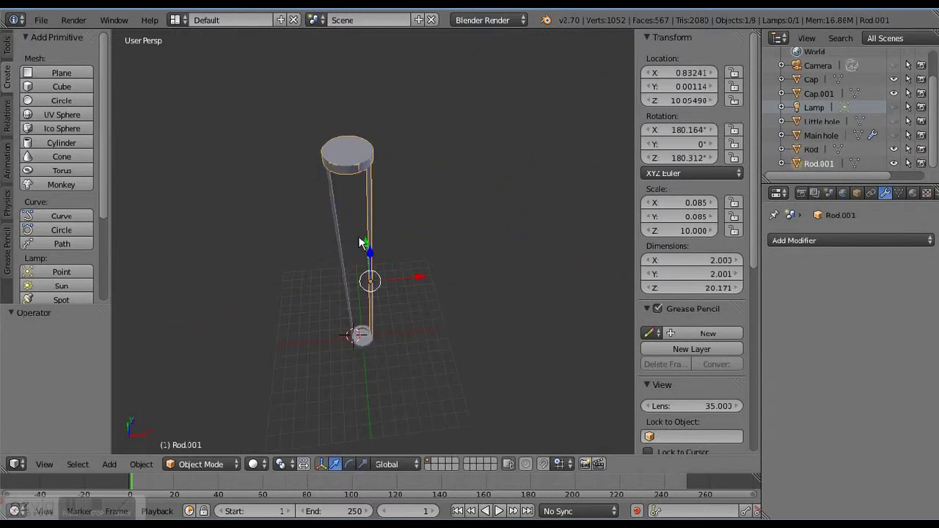
Give the lower cap a Boolean modifier with the operation Union and the first rod as object, and apply it
{"action": "right_click", "coordinate": [358, 242], "text": "alt"}
{"action": "left_click", "coordinate": [315, 240]}
{"action": "right_click", "coordinate": [358, 337]}
{"action": "scroll", "coordinate": [326, 305], "scroll_direction": "up", "scroll_amount": 2}
{"action": "left_click", "coordinate": [808, 241]}
{"action": "left_click", "coordinate": [587, 286]}
{"action": "left_click", "coordinate": [805, 321]}
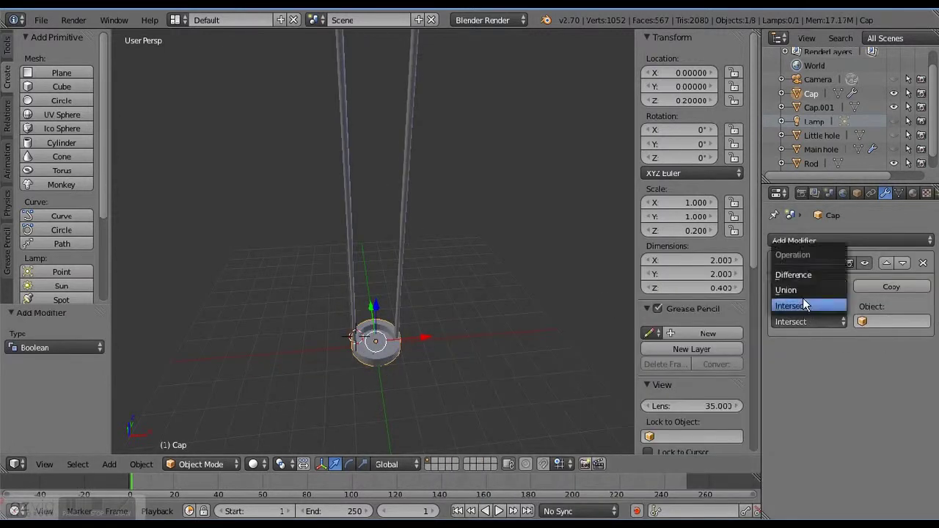
{"action": "left_click", "coordinate": [785, 290]}
{"action": "left_click", "coordinate": [877, 321]}
{"action": "left_click", "coordinate": [825, 397]}
{"action": "left_click", "coordinate": [809, 286]}
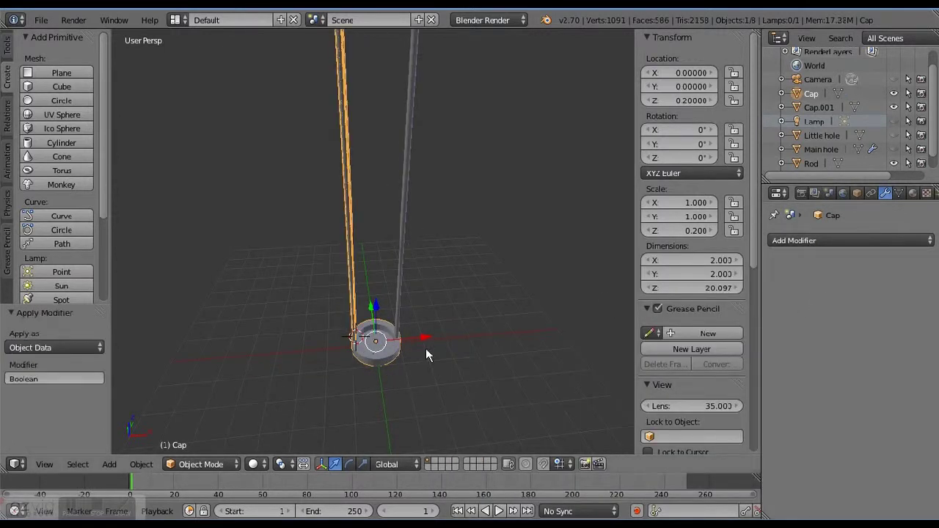
Hide the united objects and move the leftover separate rod and upper cap -8.005 along X
{"action": "left_click", "coordinate": [894, 93]}
{"action": "left_click", "coordinate": [819, 107]}
{"action": "scroll", "coordinate": [895, 132], "scroll_direction": "down", "scroll_amount": 1}
{"action": "key", "text": "KP_Decimal"}
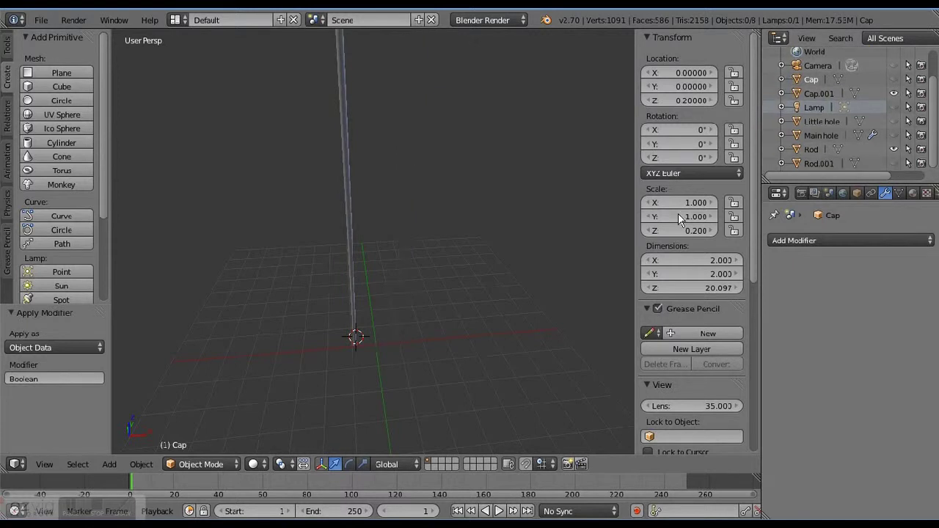
{"action": "right_click", "coordinate": [410, 289], "text": "shift"}
{"action": "key", "text": "g"}
{"action": "key", "text": "x"}
Unhide the united objects and delete the leftover rod together with the leftover upper cap
{"action": "left_click", "coordinate": [895, 98]}
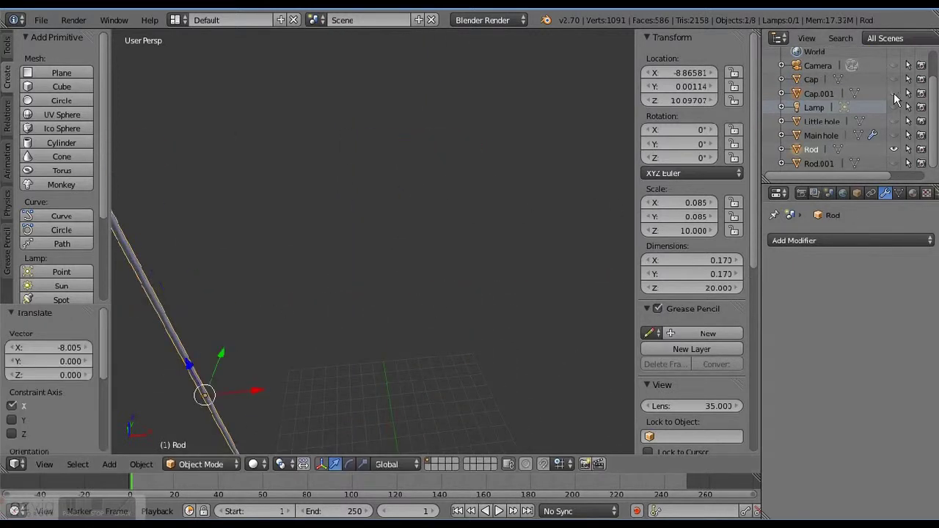
{"action": "left_click", "coordinate": [894, 92]}
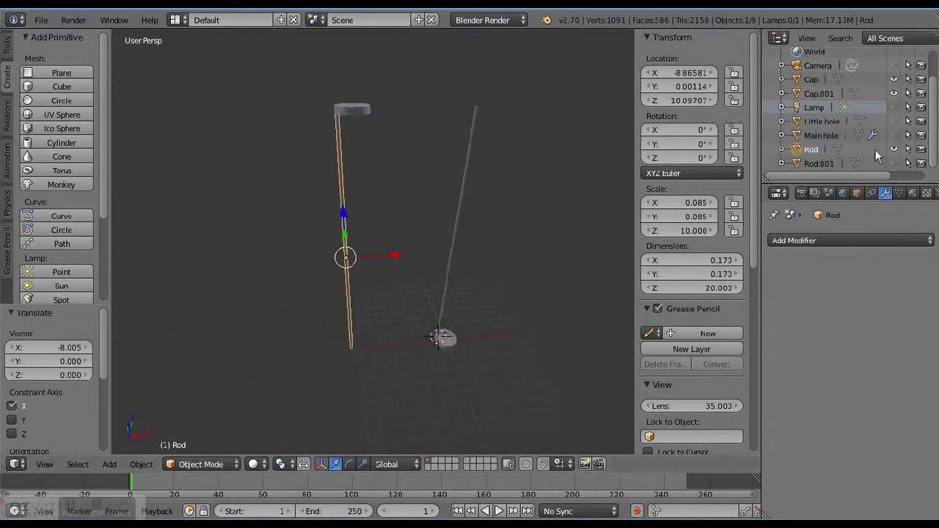
{"action": "middle_click_drag", "start_coordinate": [494, 199], "coordinate": [341, 125]}
{"action": "right_click", "coordinate": [341, 124], "text": "shift"}
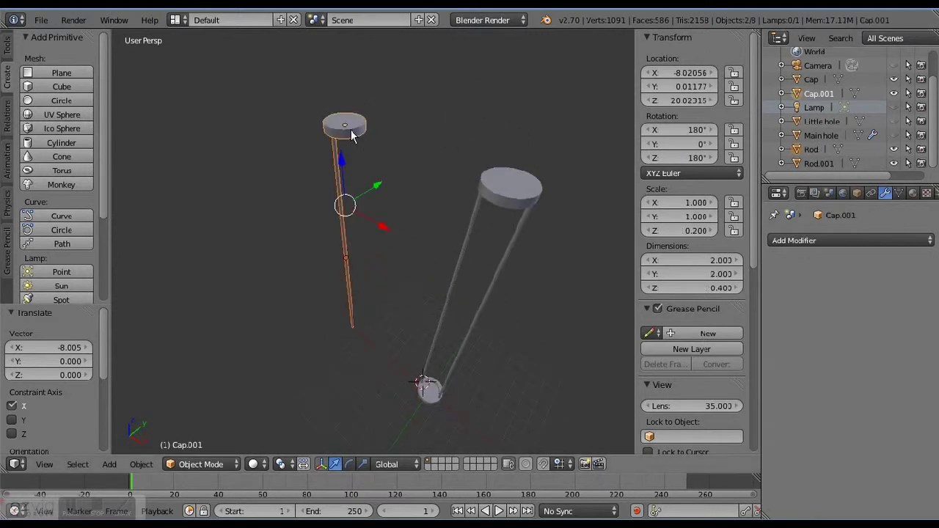
{"action": "key", "text": "x"}
{"action": "left_click", "coordinate": [331, 135]}
Rename the united upper cap and rod object Rod.001 as Cap 2 and hide it
{"action": "middle_click_drag", "start_coordinate": [390, 197], "coordinate": [475, 177]}
{"action": "right_click", "coordinate": [474, 177]}
{"action": "double_click", "coordinate": [813, 108]}
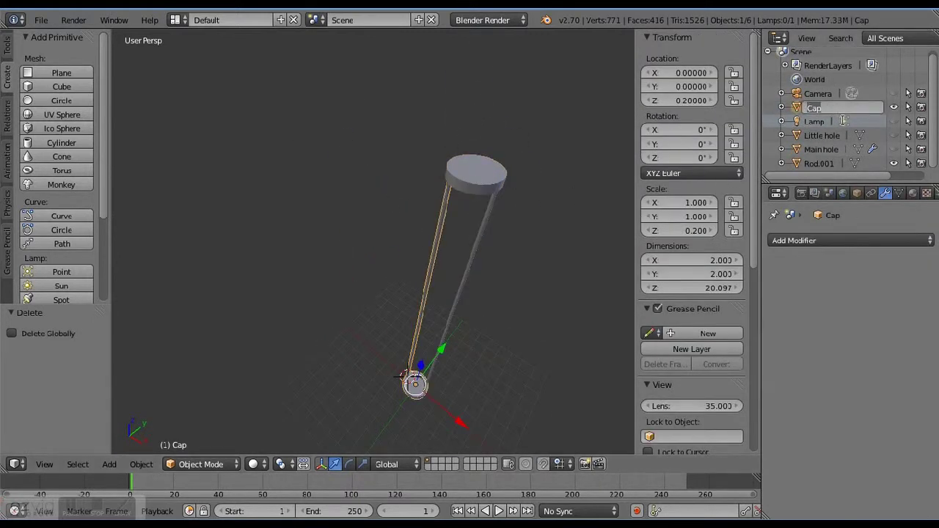
{"action": "right_click", "coordinate": [493, 199]}
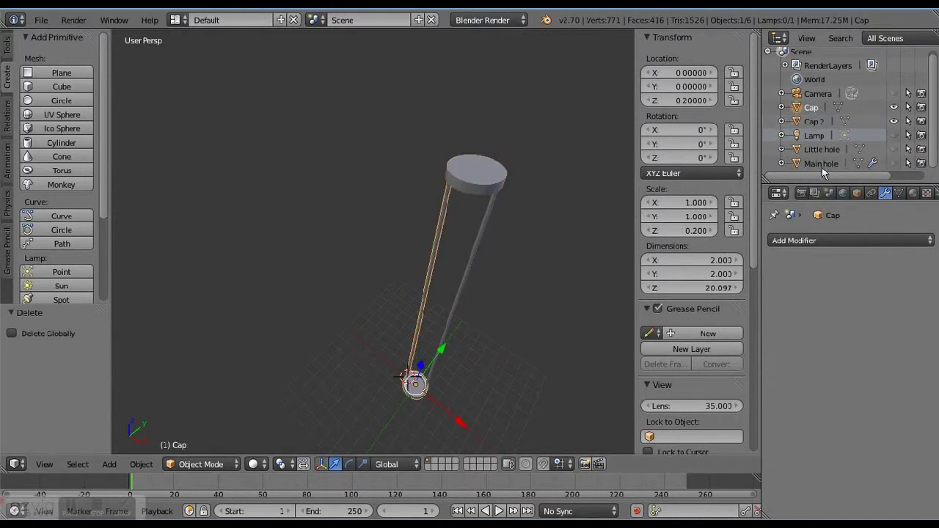
{"action": "left_click", "coordinate": [869, 122]}
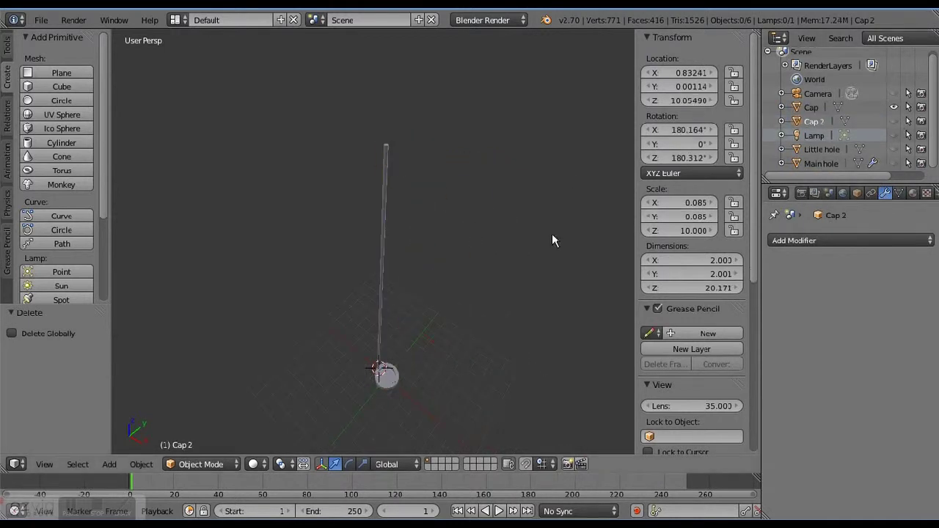
Add a NURBS path at the 3D cursor and raise it 19.384 along Z to the upper end of the rod
{"action": "left_click", "coordinate": [73, 243]}
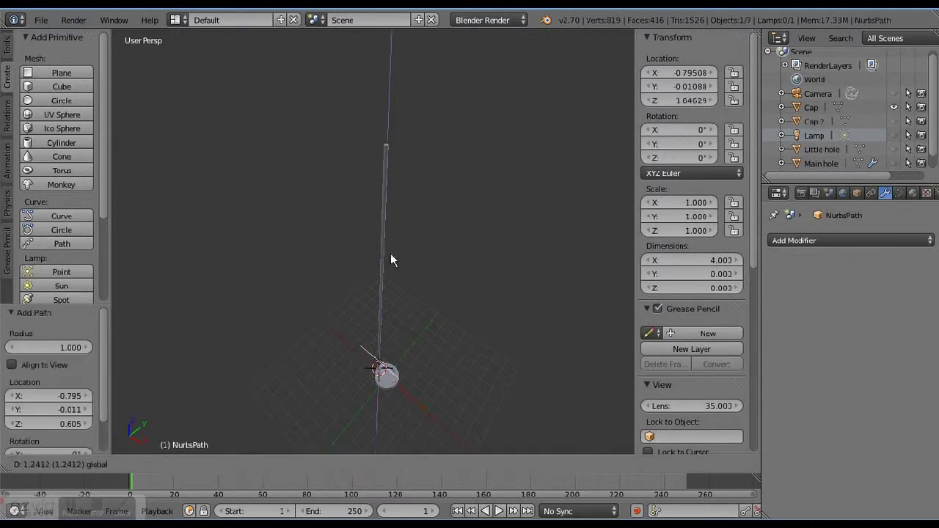
{"action": "left_click", "coordinate": [409, 138]}
{"action": "left_click", "coordinate": [44, 465]}
{"action": "left_click", "coordinate": [73, 396]}
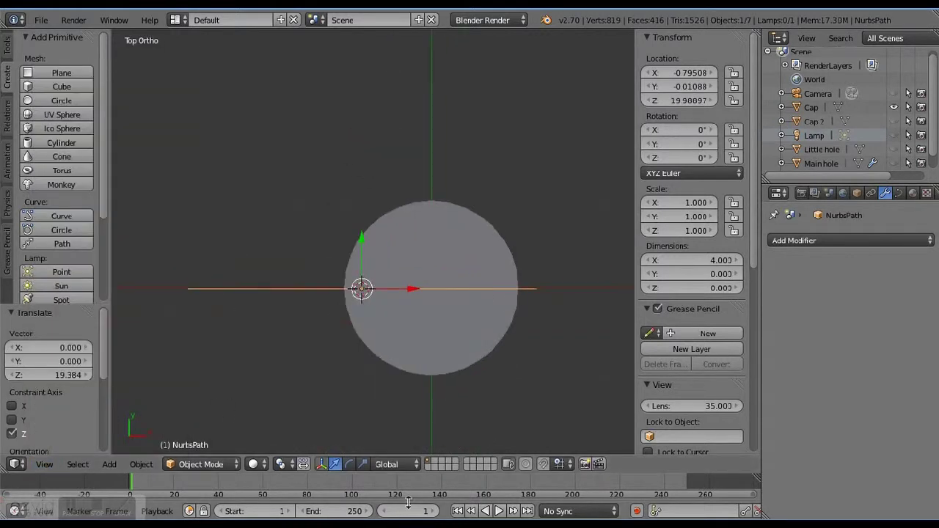
Edit the path in the top view and shift its outer control points along X and Y to start bending it over the cap
{"action": "left_click", "coordinate": [200, 432]}
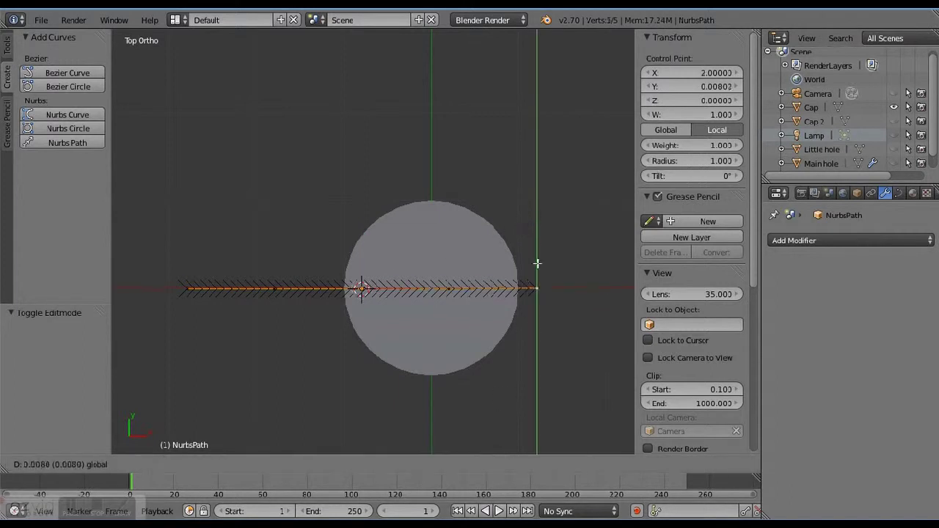
{"action": "left_click_drag", "start_coordinate": [537, 267], "coordinate": [574, 246]}
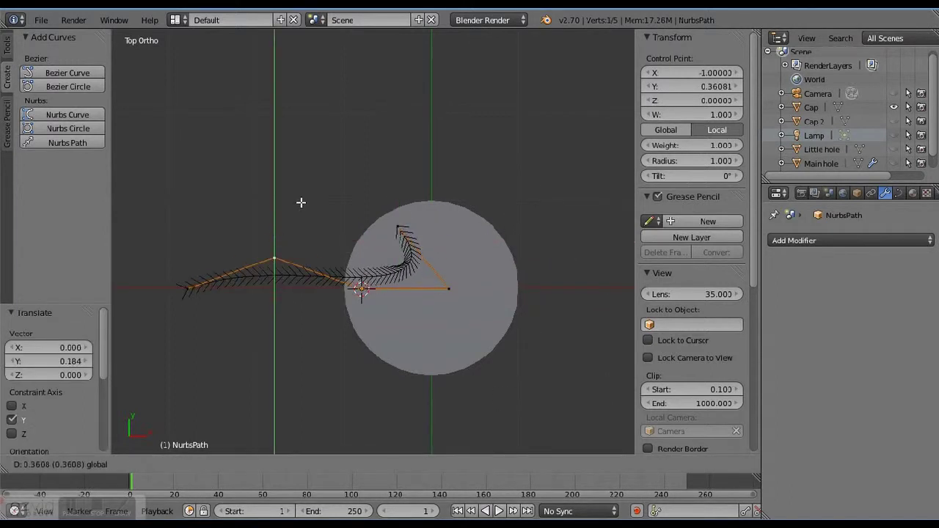
{"action": "key", "text": "Escape"}
{"action": "left_click", "coordinate": [370, 220]}
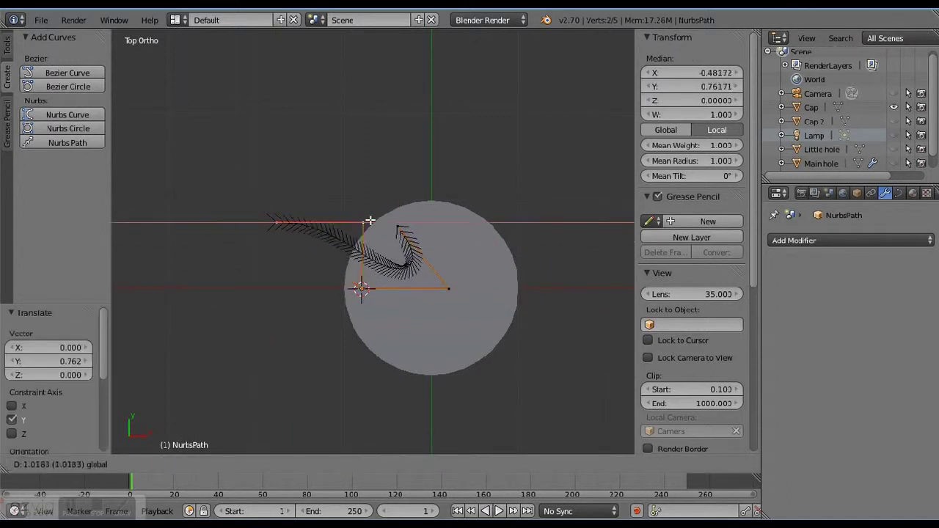
Reposition the path's control points along X and Y to curl the path back around the rod
{"action": "right_click", "coordinate": [363, 222]}
{"action": "key", "text": "g"}
{"action": "key", "text": "x"}
{"action": "key", "text": "Escape"}
{"action": "key", "text": "g"}
{"action": "key", "text": "Escape"}
{"action": "key", "text": "g"}
{"action": "key", "text": "x"}
{"action": "key", "text": "y"}
{"action": "left_click", "coordinate": [399, 230]}
{"action": "left_click_drag", "start_coordinate": [402, 230], "coordinate": [367, 230]}
{"action": "key", "text": "g"}
{"action": "key", "text": "x"}
{"action": "key", "text": "y"}
Spread the path's outer control points along X and Y into a wide triangle that rounds the curve into a loop
{"action": "right_click", "coordinate": [268, 178]}
{"action": "key", "text": "g"}
{"action": "key", "text": "y"}
{"action": "left_click", "coordinate": [279, 130]}
{"action": "right_click", "coordinate": [278, 389]}
{"action": "key", "text": "g"}
{"action": "key", "text": "x"}
{"action": "left_click", "coordinate": [237, 389]}
{"action": "key", "text": "g"}
{"action": "key", "text": "y"}
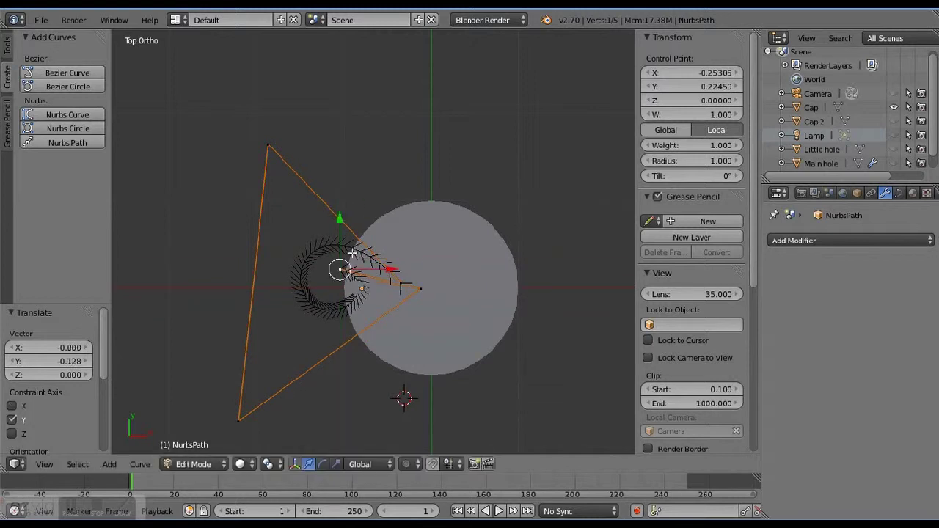
Move the path's upper outer control point 0.425 along X and adjust the end point to X 0.293, Y -0.040
{"action": "key", "text": "g"}
{"action": "key", "text": "x"}
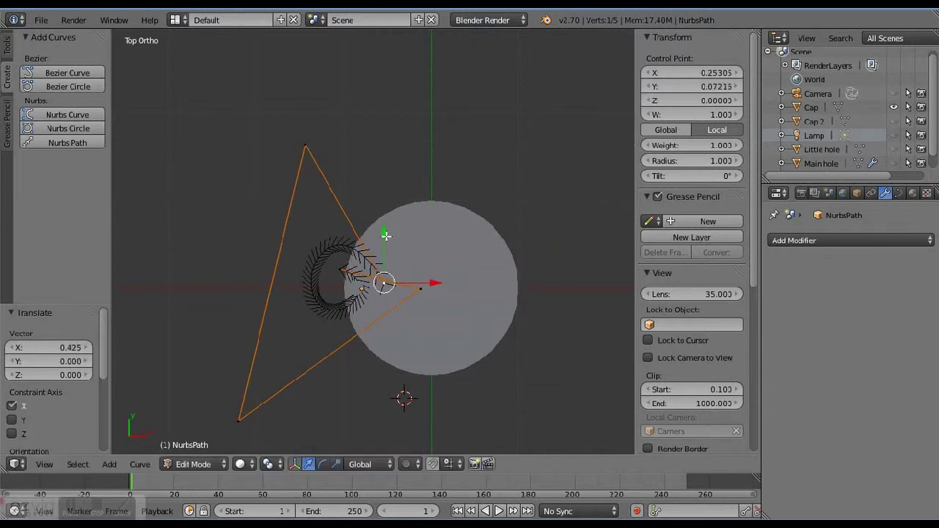
{"action": "left_click", "coordinate": [421, 292]}
Convert the curled path to a mesh and open the mesh for editing
{"action": "scroll", "coordinate": [421, 292], "scroll_direction": "down", "scroll_amount": 3}
{"action": "middle_click_drag", "start_coordinate": [421, 292], "coordinate": [350, 333]}
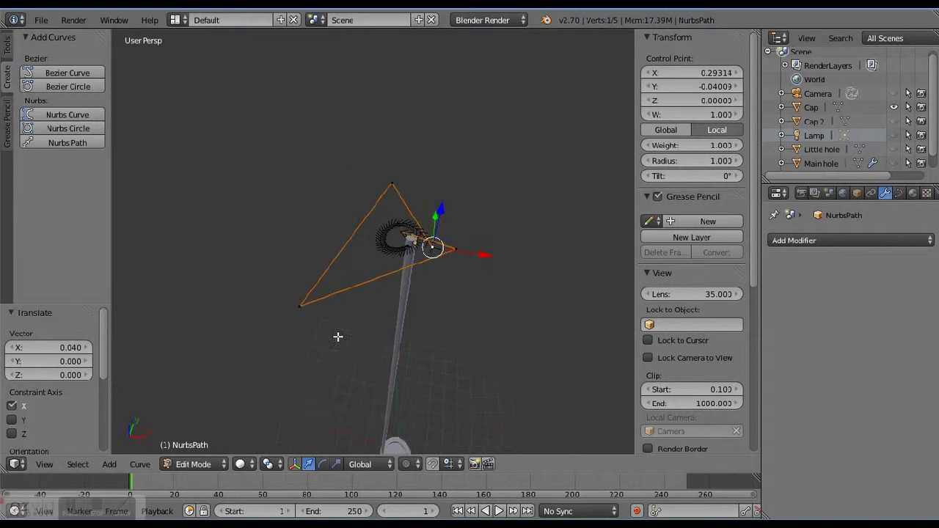
{"action": "left_click", "coordinate": [197, 448]}
{"action": "key", "text": "alt+c"}
{"action": "left_click", "coordinate": [329, 287]}
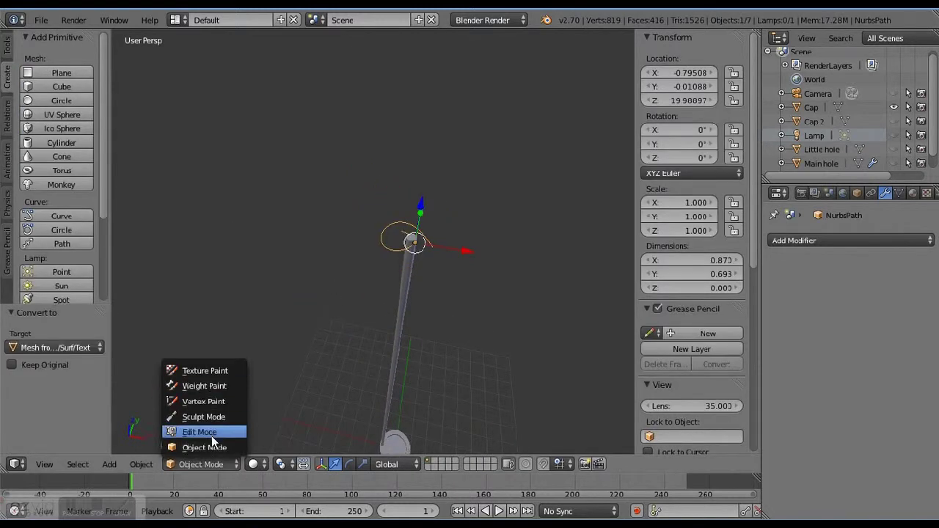
{"action": "left_click", "coordinate": [211, 434]}
{"action": "key", "text": "b"}
{"action": "left_click_drag", "start_coordinate": [357, 193], "coordinate": [457, 279]}
{"action": "key", "text": "g"}
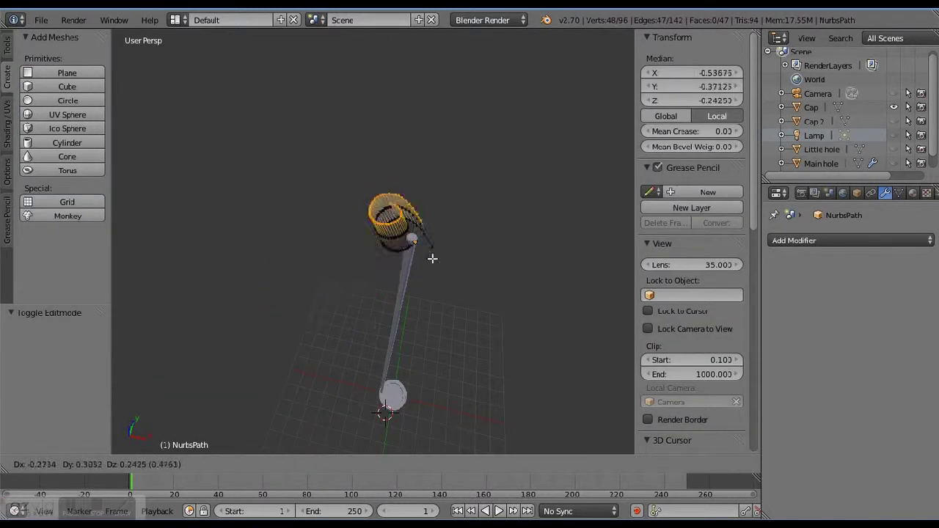
{"action": "right_click", "coordinate": [445, 433]}
{"action": "middle_click_drag", "start_coordinate": [445, 432], "coordinate": [432, 240]}
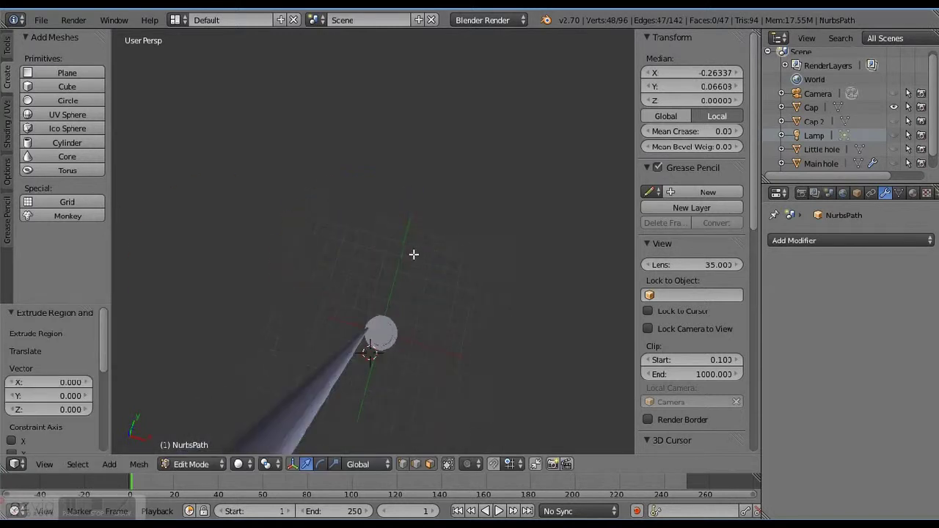
Extrude the whole curled outline downward by about 0.305 along Z and set the new edge loop's median X and Y to 0
{"action": "key", "text": "a"}
{"action": "key", "text": "b"}
{"action": "left_click_drag", "start_coordinate": [256, 145], "coordinate": [373, 260]}
{"action": "middle_click_drag", "start_coordinate": [373, 259], "coordinate": [404, 348]}
{"action": "key", "text": "e"}
{"action": "left_click", "coordinate": [422, 410]}
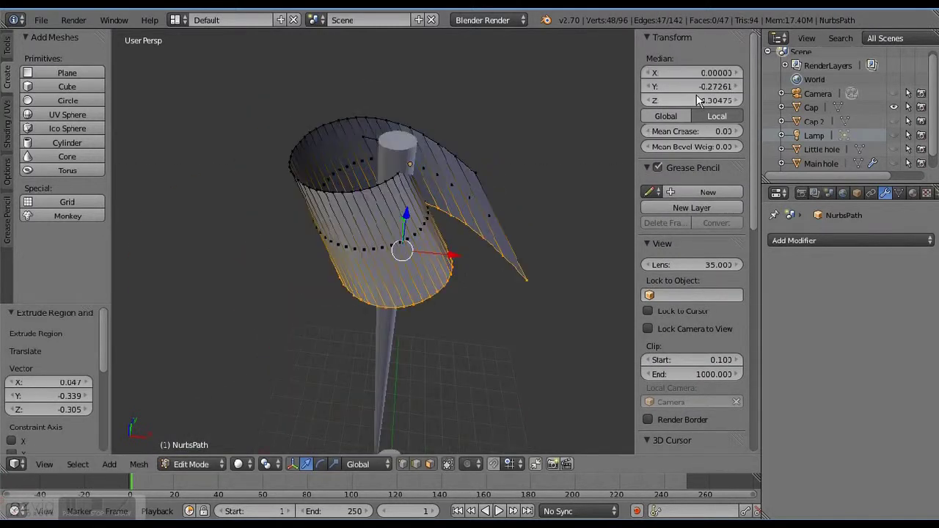
{"action": "key", "text": "Return"}
Select the upper edge loop of the curled strip and set its median X and Y to 0
{"action": "key", "text": "a"}
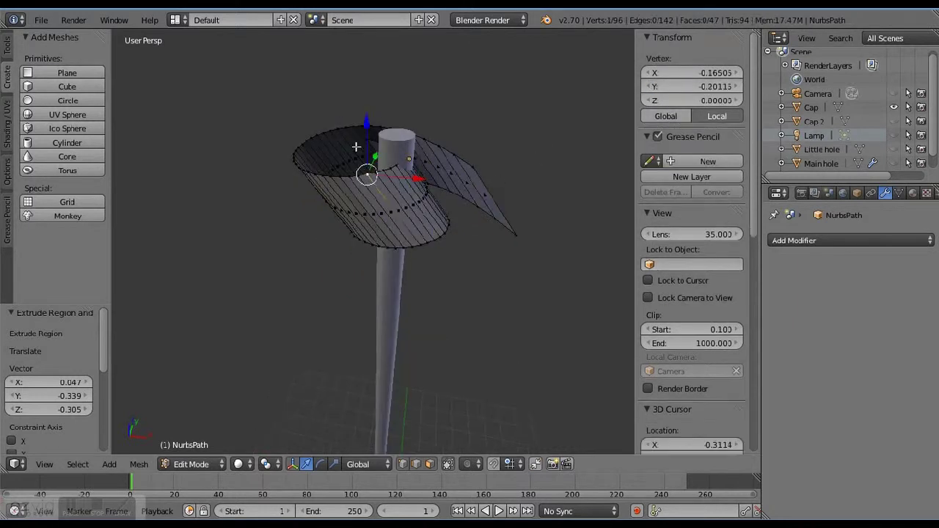
{"action": "right_click", "coordinate": [304, 157], "text": "alt"}
{"action": "middle_click_drag", "start_coordinate": [512, 191], "coordinate": [489, 206]}
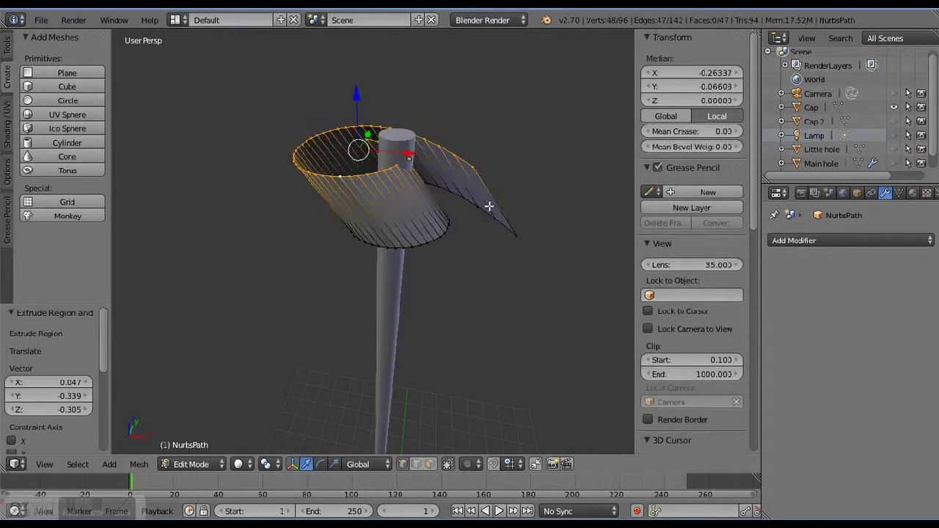
{"action": "type", "text": "0"}
{"action": "key", "text": "Return"}
{"action": "mouse_move", "coordinate": [486, 304]}
{"action": "middle_mouse_down"}
{"action": "mouse_move", "coordinate": [495, 352]}
{"action": "mouse_move", "coordinate": [488, 296]}
{"action": "middle_mouse_up"}
Lower the strip's bottom edge loop along Z to about -19.905 so it reaches the lower cap, and finish editing the mesh
{"action": "key", "text": "g"}
{"action": "key", "text": "z"}
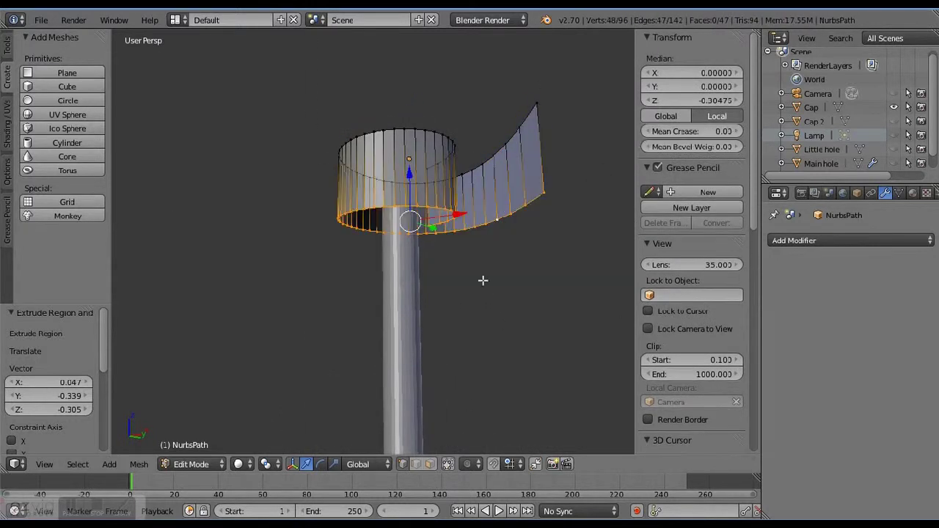
{"action": "left_click", "coordinate": [477, 440]}
{"action": "middle_click_drag", "start_coordinate": [477, 440], "coordinate": [447, 311]}
{"action": "scroll", "coordinate": [447, 311], "scroll_direction": "up", "scroll_amount": 2}
{"action": "key", "text": "g"}
{"action": "key", "text": "z"}
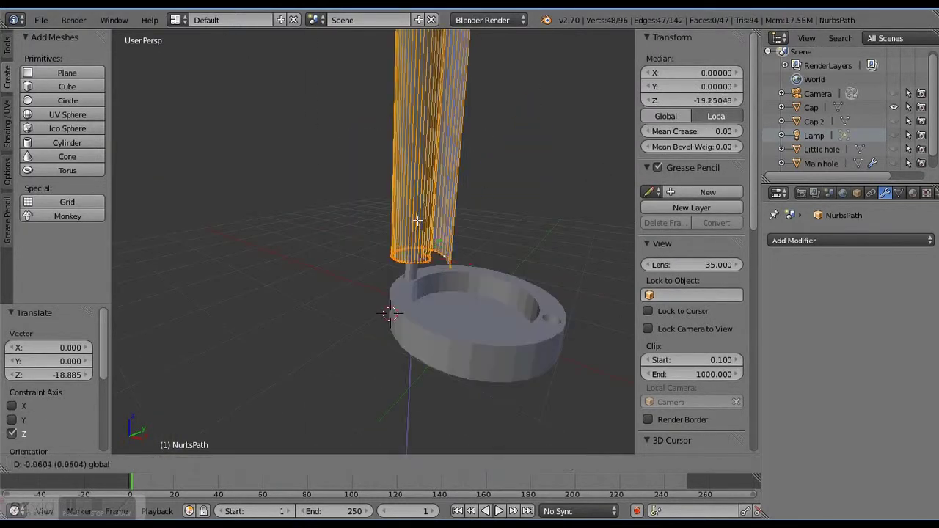
{"action": "left_click", "coordinate": [432, 245]}
{"action": "middle_click_drag", "start_coordinate": [433, 245], "coordinate": [419, 293]}
{"action": "key", "text": "g"}
{"action": "key", "text": "z"}
{"action": "left_click", "coordinate": [418, 252]}
{"action": "middle_click_drag", "start_coordinate": [417, 252], "coordinate": [415, 155]}
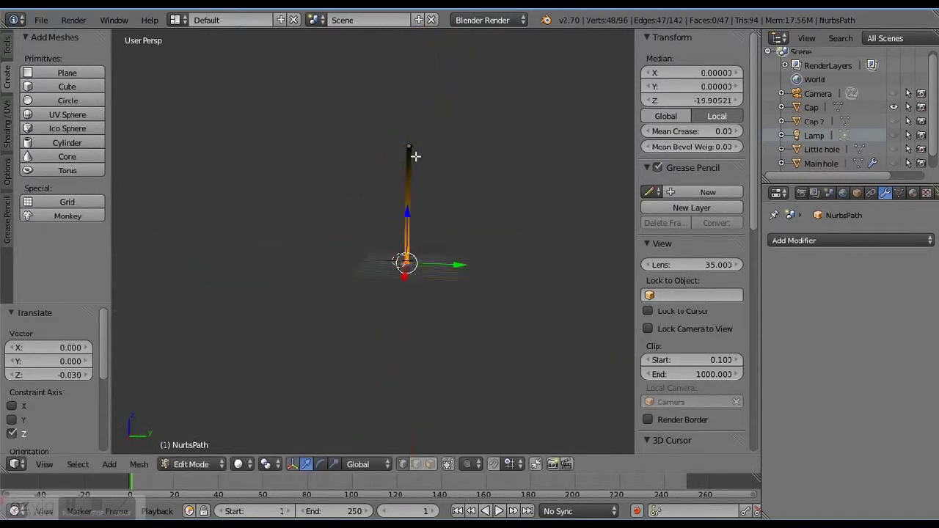
{"action": "key", "text": "Tab"}
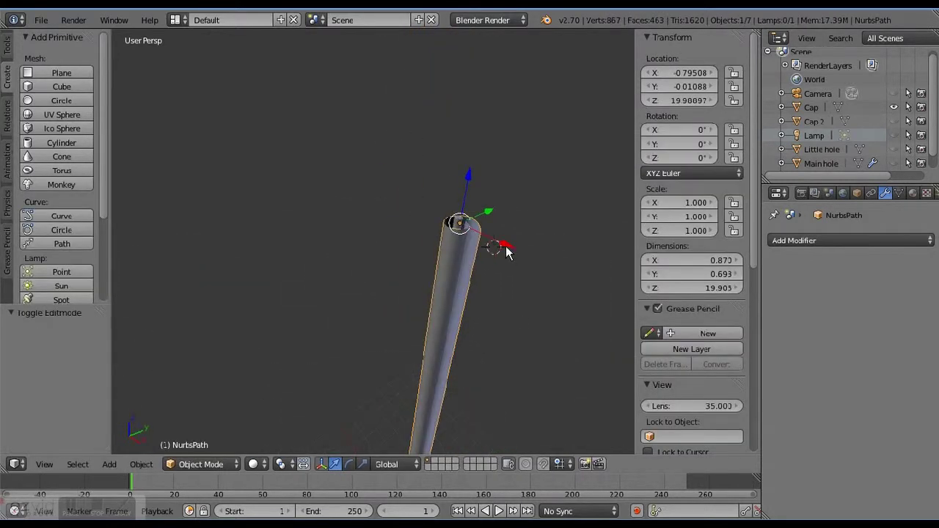
Shift the rolled sheet into place around the rod between both caps and open its mesh for editing
{"action": "left_click_drag", "start_coordinate": [506, 252], "coordinate": [525, 253]}
{"action": "middle_click_drag", "start_coordinate": [441, 220], "coordinate": [465, 241]}
{"action": "left_click_drag", "start_coordinate": [470, 160], "coordinate": [499, 170]}
{"action": "middle_click_drag", "start_coordinate": [484, 203], "coordinate": [357, 462]}
{"action": "left_click", "coordinate": [363, 464]}
{"action": "left_click_drag", "start_coordinate": [550, 93], "coordinate": [598, 107]}
{"action": "middle_click_drag", "start_coordinate": [598, 107], "coordinate": [415, 258]}
{"action": "left_click_drag", "start_coordinate": [462, 273], "coordinate": [478, 282]}
{"action": "scroll", "coordinate": [249, 110], "scroll_direction": "up", "scroll_amount": 6}
{"action": "middle_click_drag", "start_coordinate": [249, 110], "coordinate": [247, 433]}
{"action": "key", "text": "Tab"}
{"action": "scroll", "coordinate": [367, 189], "scroll_direction": "up", "scroll_amount": 4}
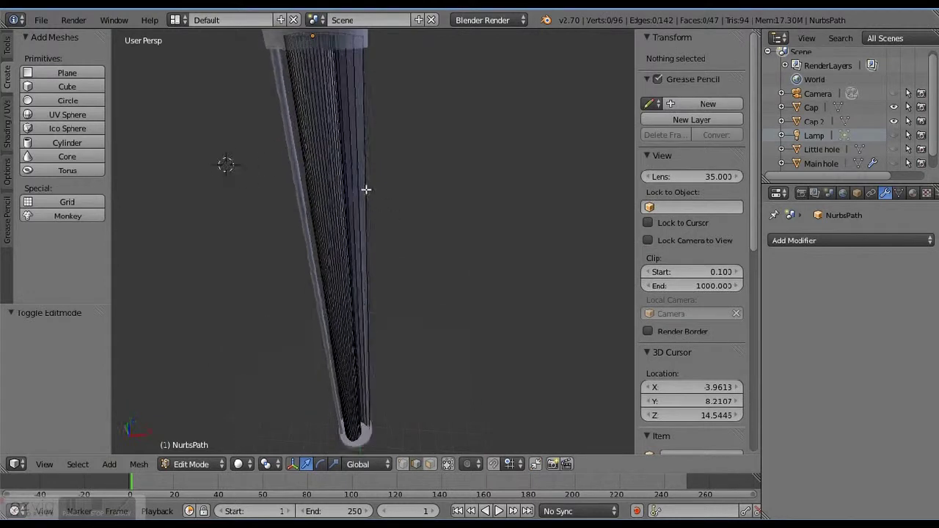
Try moving one long edge of the rolled sheet -0.387 along X
{"action": "right_click", "coordinate": [354, 360]}
{"action": "middle_click_drag", "start_coordinate": [355, 360], "coordinate": [381, 230]}
{"action": "key", "text": "g"}
{"action": "key", "text": "x"}
{"action": "left_click", "coordinate": [354, 322]}
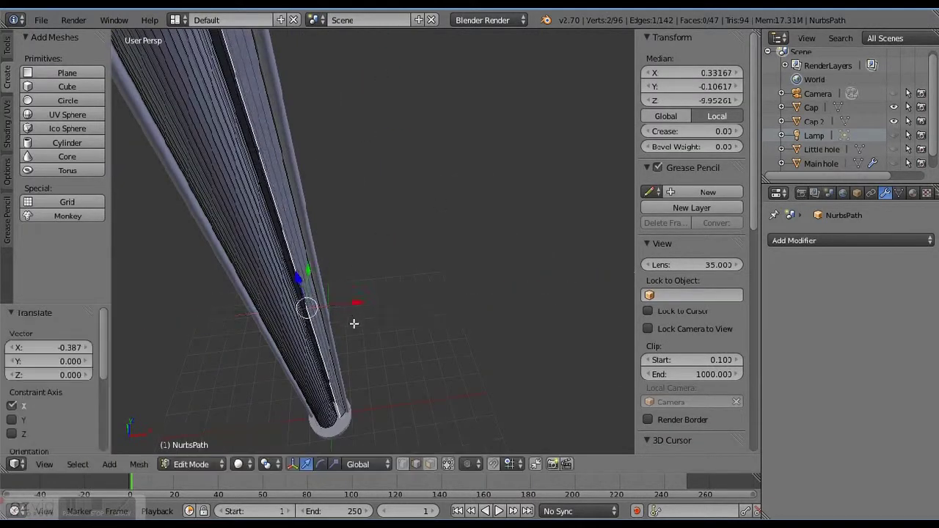
Select the two outer long edges of the rolled sheet and move them -0.070 along X
{"action": "scroll", "coordinate": [342, 411], "scroll_direction": "up", "scroll_amount": 5}
{"action": "scroll", "coordinate": [300, 340], "scroll_direction": "up", "scroll_amount": 2}
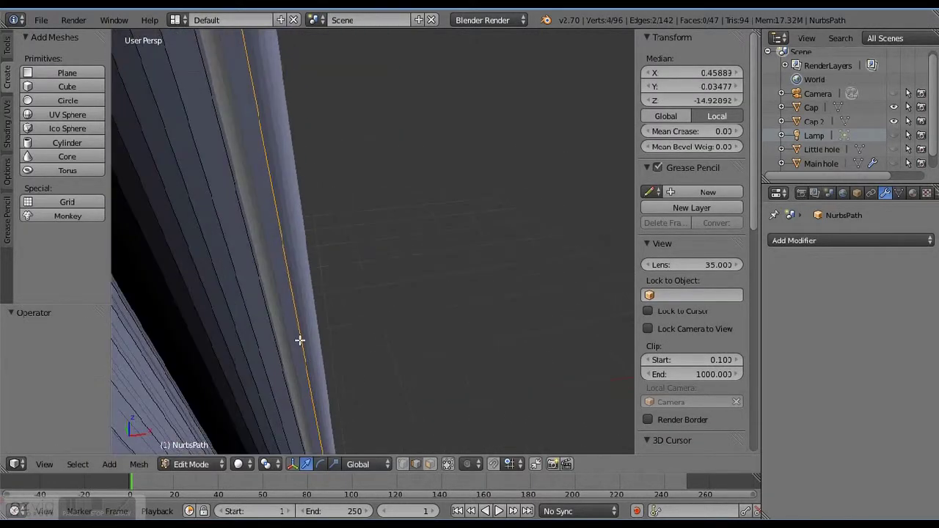
{"action": "middle_click_drag", "start_coordinate": [456, 457], "coordinate": [470, 484]}
{"action": "scroll", "coordinate": [382, 311], "scroll_direction": "down", "scroll_amount": 3}
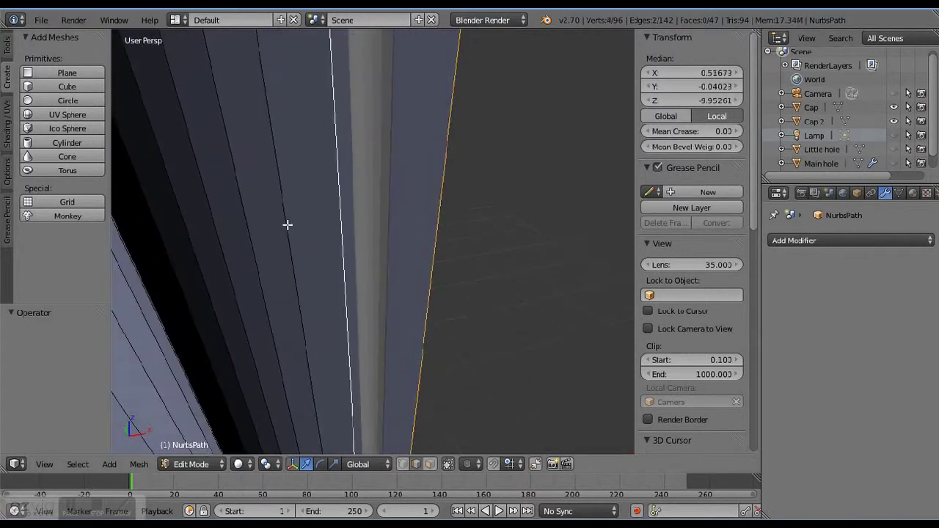
{"action": "right_click", "coordinate": [419, 146], "text": "shift"}
{"action": "key", "text": "g"}
{"action": "key", "text": "x"}
{"action": "left_click", "coordinate": [410, 185]}
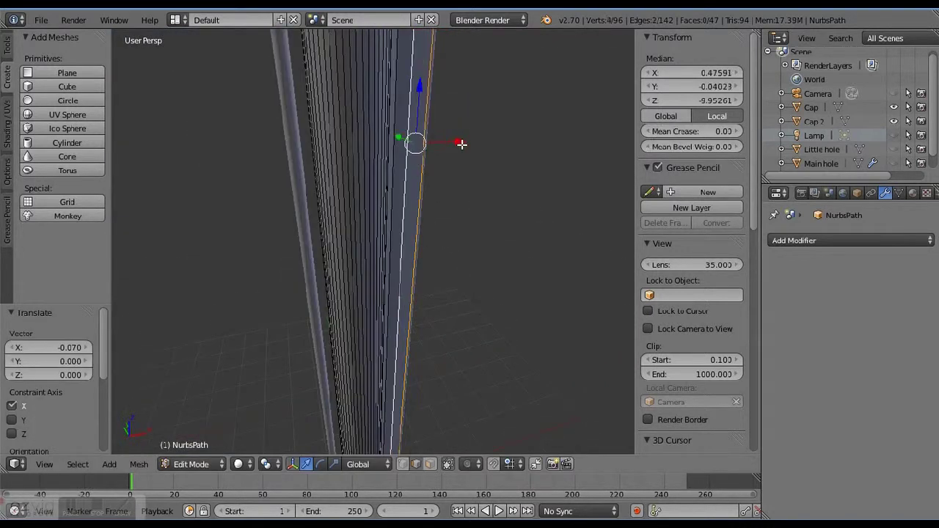
Move only the outermost long edge of the rolled sheet -0.151 along X
{"action": "right_click", "coordinate": [424, 168]}
{"action": "key", "text": "g"}
{"action": "key", "text": "x"}
{"action": "left_click", "coordinate": [445, 159]}
{"action": "middle_click_drag", "start_coordinate": [444, 159], "coordinate": [436, 308]}
{"action": "scroll", "coordinate": [431, 363], "scroll_direction": "up", "scroll_amount": 3}
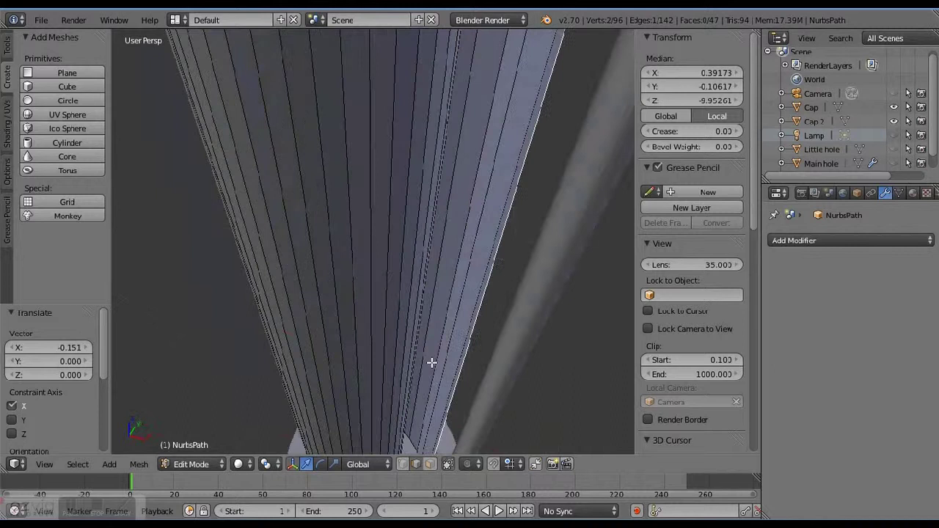
Leave the rolled sheet's mesh editing and add a UV sphere beside the model
{"action": "scroll", "coordinate": [431, 362], "scroll_direction": "down", "scroll_amount": 8}
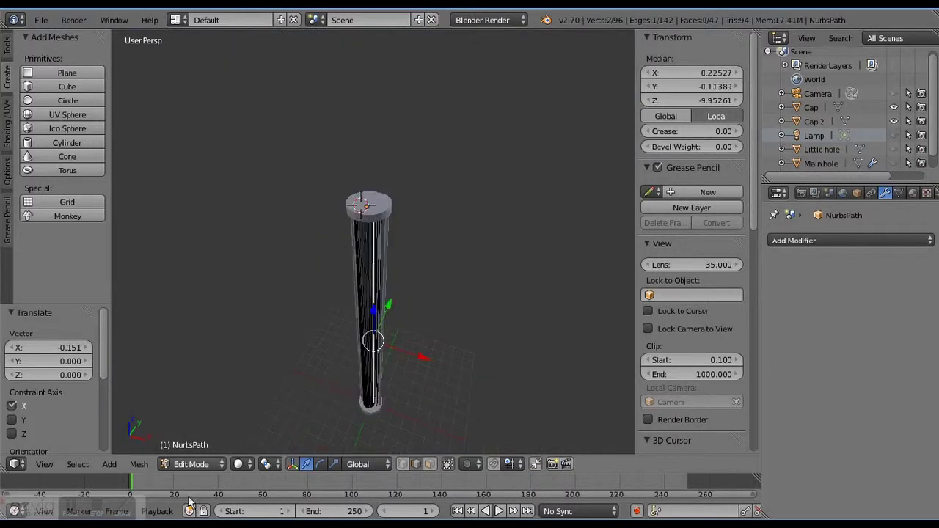
{"action": "key", "text": "Tab"}
{"action": "scroll", "coordinate": [356, 308], "scroll_direction": "up", "scroll_amount": 3}
{"action": "right_click", "coordinate": [394, 167]}
{"action": "left_click", "coordinate": [172, 328]}
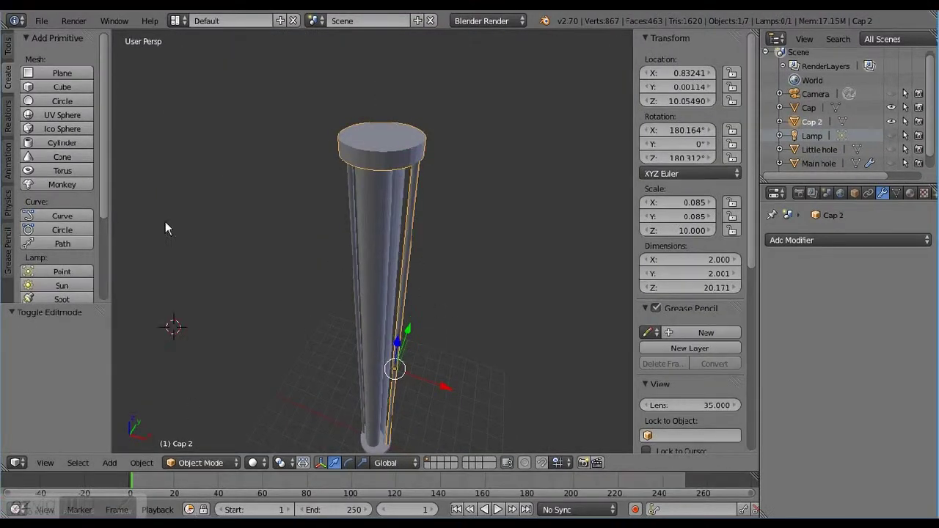
{"action": "left_click", "coordinate": [140, 360]}
{"action": "left_click", "coordinate": [63, 114]}
Move the sphere 12.300 along X and raise it along Z to the upper cap
{"action": "key", "text": "g"}
{"action": "key", "text": "x"}
{"action": "left_click", "coordinate": [361, 387]}
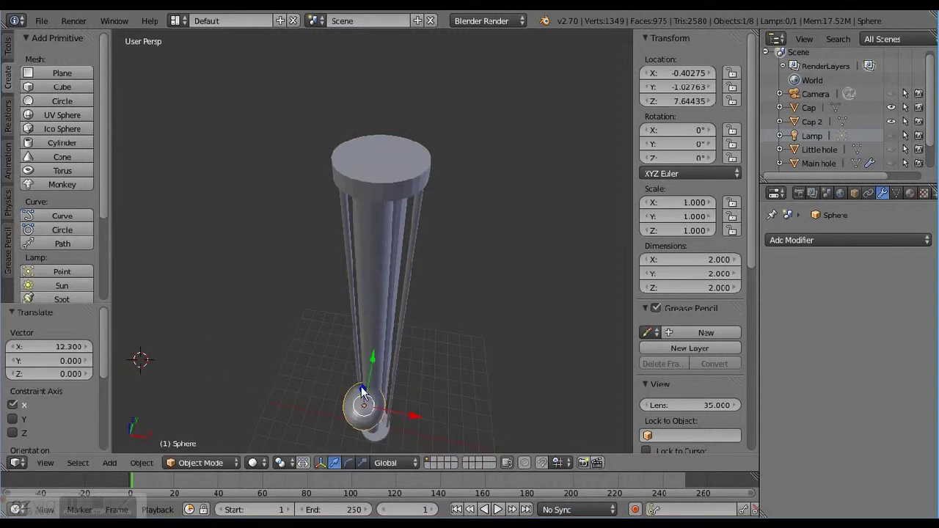
{"action": "key", "text": "g"}
{"action": "key", "text": "z"}
{"action": "left_click", "coordinate": [352, 462]}
{"action": "key", "text": "g"}
{"action": "key", "text": "z"}
{"action": "left_click", "coordinate": [376, 230]}
{"action": "key", "text": "g"}
{"action": "key", "text": "z"}
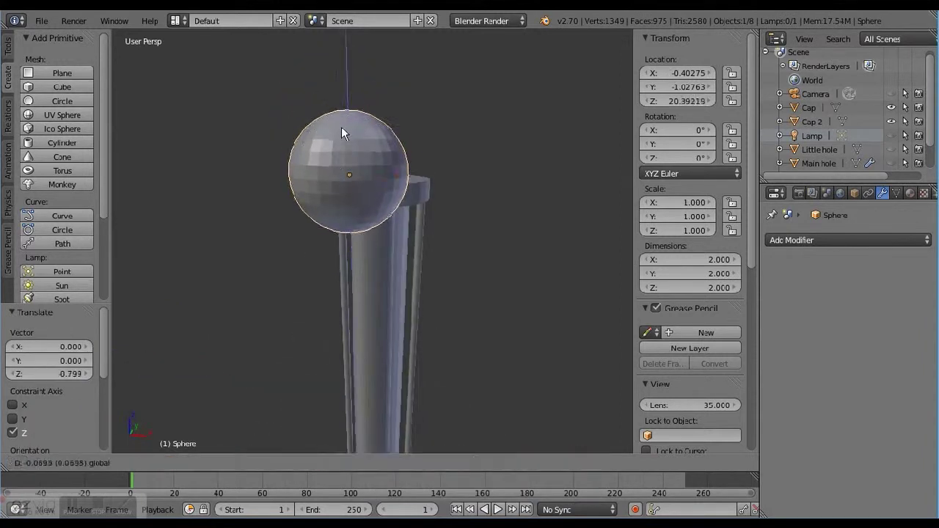
{"action": "left_click", "coordinate": [341, 126]}
Line the sphere up with the upper cap from the front, adjusting its height and X position
{"action": "left_click", "coordinate": [45, 462]}
{"action": "left_click", "coordinate": [51, 371]}
{"action": "key", "text": "g"}
{"action": "key", "text": "z"}
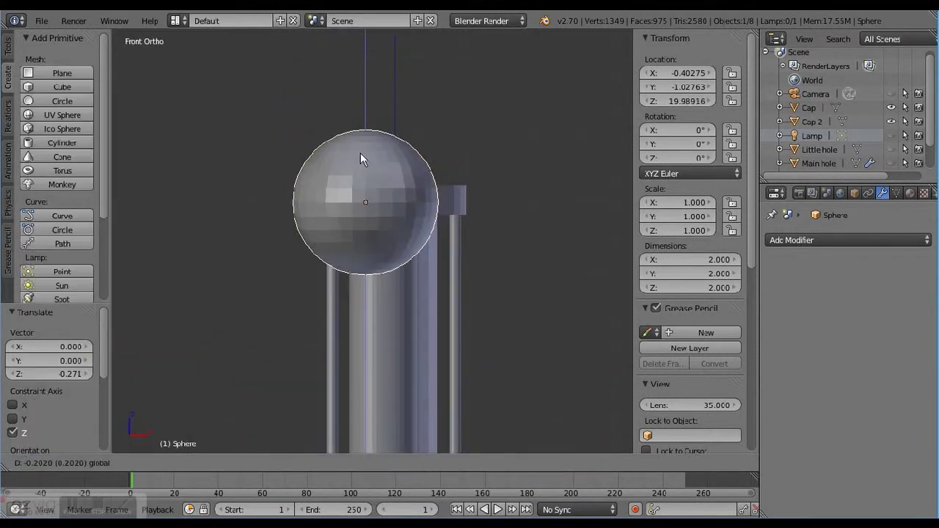
{"action": "key", "text": "x"}
{"action": "left_click", "coordinate": [435, 198]}
Centre the sphere on the upper cap from above, at about X -0.014 and Y 0.003
{"action": "middle_click_drag", "start_coordinate": [434, 198], "coordinate": [524, 105]}
{"action": "key", "text": "KP_Decimal"}
{"action": "left_click", "coordinate": [45, 462]}
{"action": "left_click", "coordinate": [52, 343]}
{"action": "scroll", "coordinate": [320, 289], "scroll_direction": "up", "scroll_amount": 5}
{"action": "key", "text": "g"}
{"action": "key", "text": "y"}
{"action": "left_click", "coordinate": [400, 225]}
{"action": "scroll", "coordinate": [443, 258], "scroll_direction": "up", "scroll_amount": 3}
{"action": "key", "text": "g"}
{"action": "key", "text": "x"}
{"action": "left_click", "coordinate": [436, 256]}
{"action": "middle_click_drag", "start_coordinate": [436, 256], "coordinate": [408, 204]}
Scale the sphere to 1.082, flatten it to 0.487 along Z, and nudge it up 0.019 over the cap
{"action": "key", "text": "s"}
{"action": "left_click", "coordinate": [502, 150]}
{"action": "key", "text": "s"}
{"action": "key", "text": "z"}
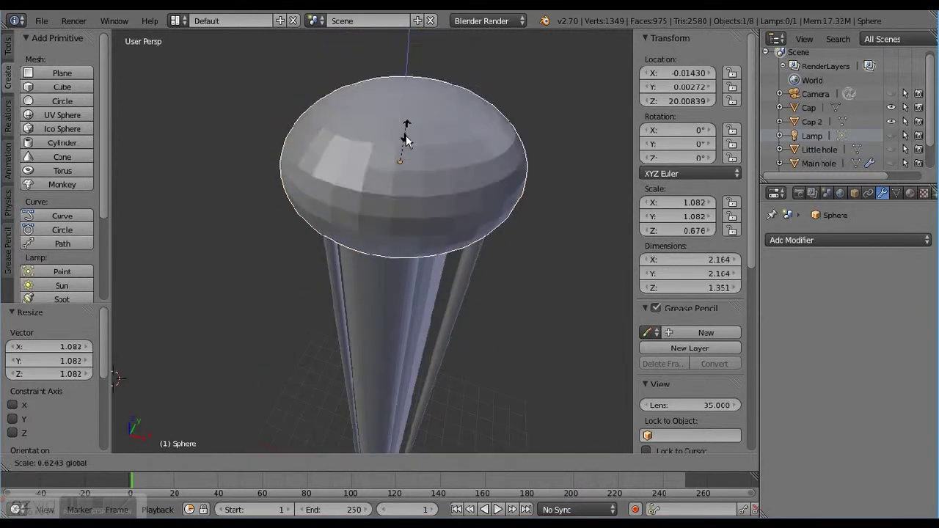
{"action": "left_click", "coordinate": [402, 142]}
{"action": "middle_click_drag", "start_coordinate": [402, 141], "coordinate": [402, 110]}
{"action": "left_click_drag", "start_coordinate": [402, 110], "coordinate": [397, 107]}
{"action": "middle_click_drag", "start_coordinate": [397, 107], "coordinate": [333, 447]}
{"action": "middle_click_drag", "start_coordinate": [402, 118], "coordinate": [525, 182]}
Try subtracting Cap 2 from the flattened sphere with a Boolean Difference modifier and apply it
{"action": "right_click", "coordinate": [487, 146]}
{"action": "scroll", "coordinate": [487, 146], "scroll_direction": "down", "scroll_amount": 4}
{"action": "scroll", "coordinate": [488, 146], "scroll_direction": "up", "scroll_amount": 4}
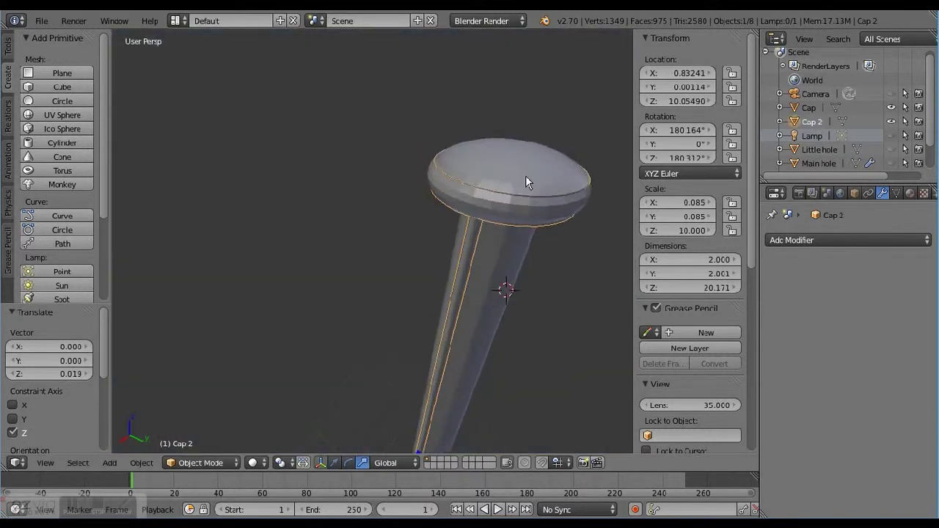
{"action": "right_click", "coordinate": [556, 229]}
{"action": "left_click", "coordinate": [848, 240]}
{"action": "left_click", "coordinate": [591, 306]}
{"action": "left_click", "coordinate": [807, 321]}
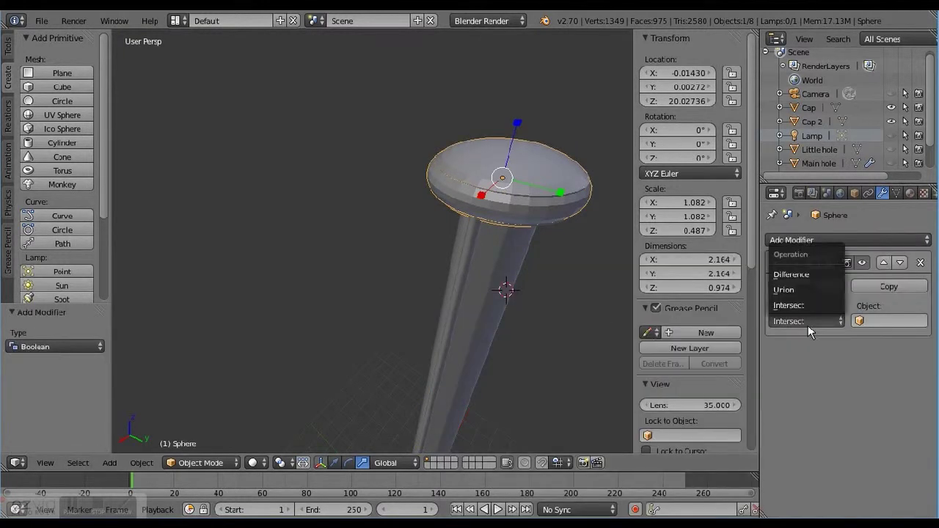
{"action": "left_click", "coordinate": [794, 275]}
{"action": "left_click", "coordinate": [887, 321]}
{"action": "left_click", "coordinate": [890, 320]}
{"action": "left_click", "coordinate": [834, 357]}
{"action": "left_click", "coordinate": [785, 284]}
Examine the cut sphere's mesh and how it meets the upper cap
{"action": "middle_click_drag", "start_coordinate": [587, 273], "coordinate": [522, 211]}
{"action": "key", "text": "g"}
{"action": "key", "text": "Escape"}
{"action": "right_click", "coordinate": [558, 168]}
{"action": "left_click", "coordinate": [201, 462]}
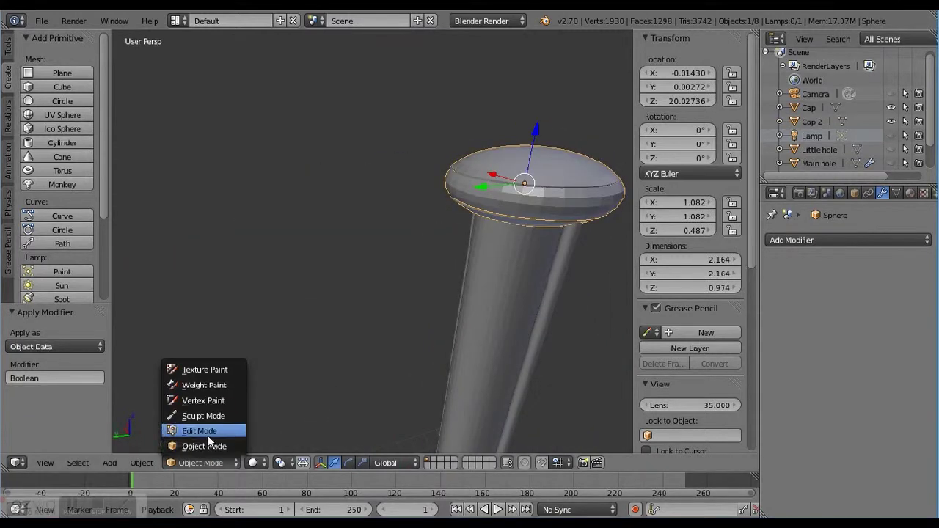
{"action": "left_click", "coordinate": [206, 429]}
{"action": "key", "text": "KP_Decimal"}
{"action": "middle_click_drag", "start_coordinate": [454, 215], "coordinate": [372, 291]}
{"action": "left_click", "coordinate": [191, 462]}
{"action": "left_click", "coordinate": [206, 445]}
{"action": "right_click", "coordinate": [417, 322]}
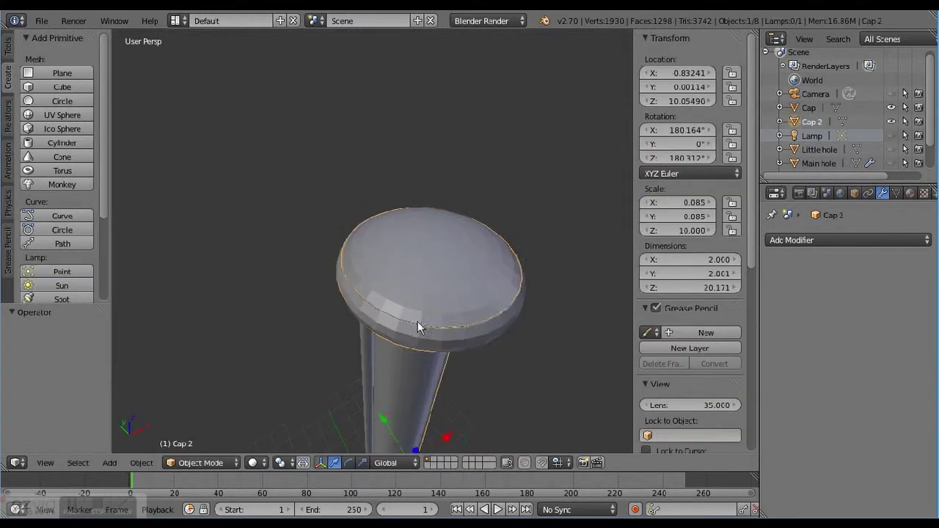
Try moving the sphere along Y away from the cap, and undo the move and its Boolean
{"action": "scroll", "coordinate": [417, 322], "scroll_direction": "down", "scroll_amount": 3}
{"action": "right_click", "coordinate": [429, 180]}
{"action": "key", "text": "g"}
{"action": "key", "text": "y"}
{"action": "left_click", "coordinate": [255, 150]}
{"action": "key", "text": "ctrl+z"}
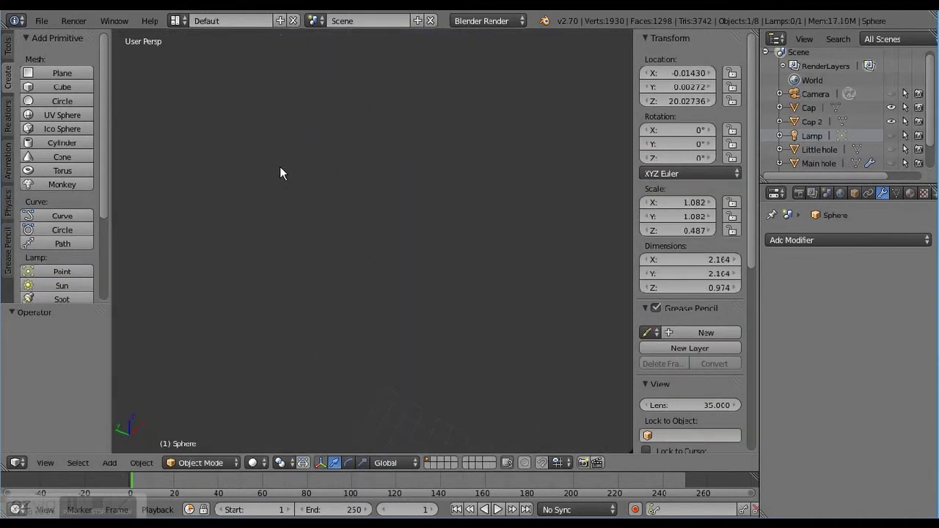
{"action": "key", "text": "ctrl+z"}
{"action": "key", "text": "ctrl+z"}
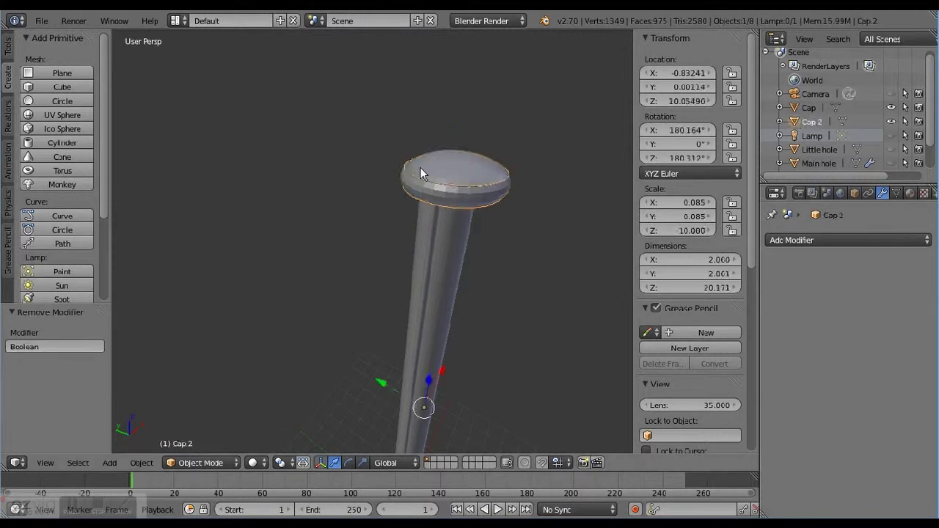
{"action": "middle_click_drag", "start_coordinate": [420, 167], "coordinate": [361, 150]}
{"action": "key", "text": "ctrl+z"}
Add a cube, move it along X to about -1.474, and raise it 14.857 along Z above the sphere
{"action": "left_click", "coordinate": [62, 87]}
{"action": "scroll", "coordinate": [311, 264], "scroll_direction": "down", "scroll_amount": 4}
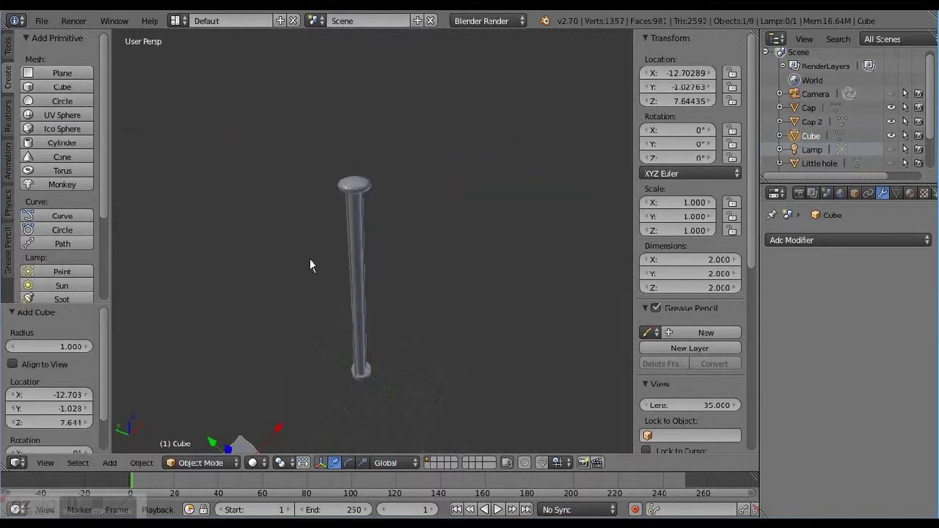
{"action": "key", "text": "g"}
{"action": "key", "text": "x"}
{"action": "left_click", "coordinate": [381, 323]}
{"action": "scroll", "coordinate": [367, 308], "scroll_direction": "up", "scroll_amount": 3}
{"action": "key", "text": "g"}
{"action": "key", "text": "z"}
{"action": "left_click", "coordinate": [335, 140]}
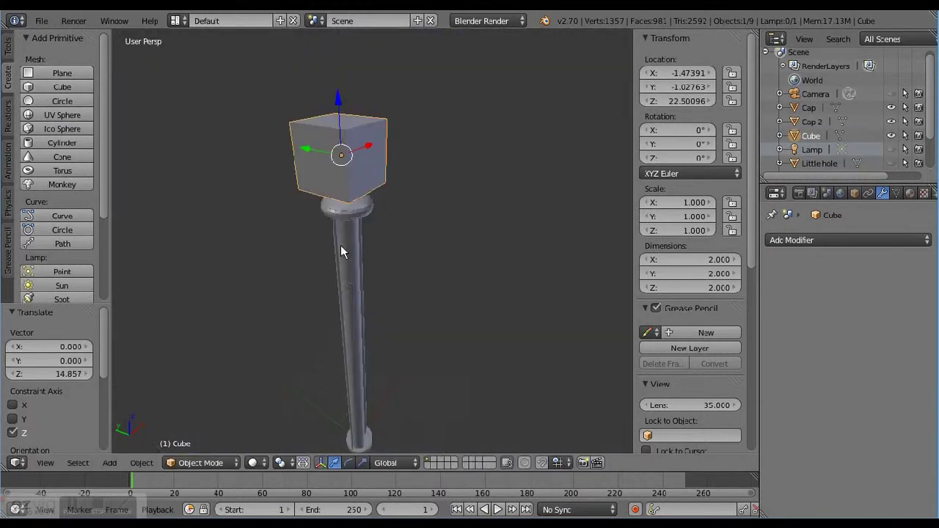
Centre the cube over the flattened sphere, at about X 0.021, Y -0.046 and Z 21.225
{"action": "left_click", "coordinate": [45, 462]}
{"action": "left_click", "coordinate": [94, 329]}
{"action": "scroll", "coordinate": [488, 187], "scroll_direction": "up", "scroll_amount": 5}
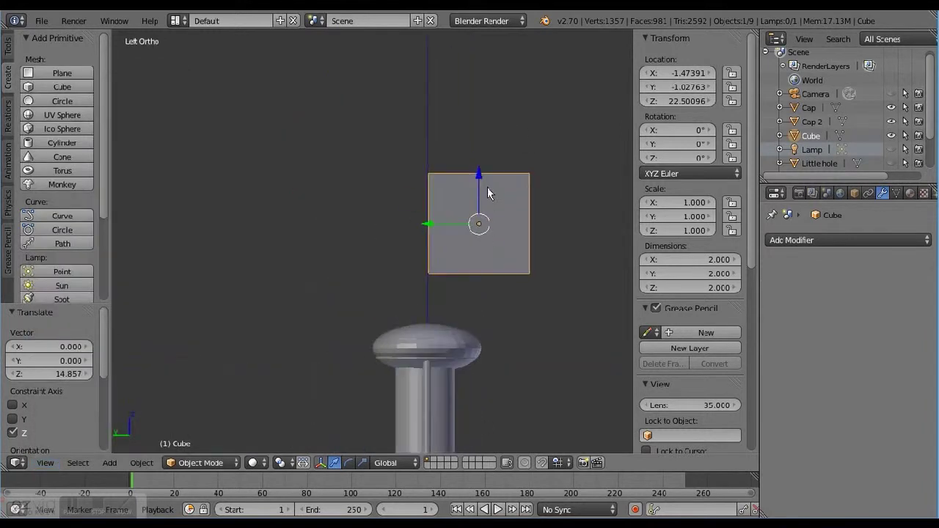
{"action": "key", "text": "g"}
{"action": "key", "text": "y"}
{"action": "left_click", "coordinate": [373, 251]}
{"action": "key", "text": "g"}
{"action": "key", "text": "z"}
{"action": "left_click", "coordinate": [419, 215]}
{"action": "middle_click_drag", "start_coordinate": [542, 342], "coordinate": [501, 281]}
{"action": "key", "text": "g"}
{"action": "key", "text": "x"}
{"action": "left_click", "coordinate": [424, 237]}
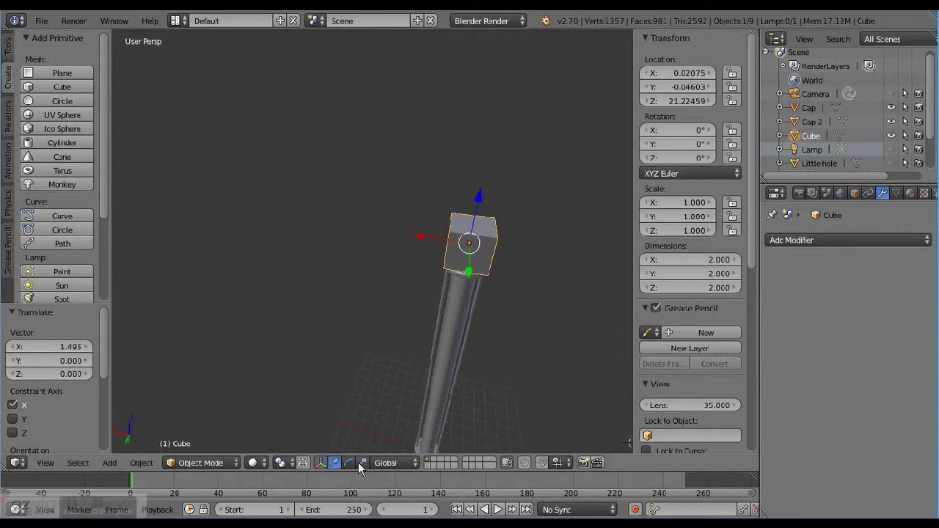
Enlarge the cube to scale 1.883 along X and 2.132 along Y so it covers the whole cap
{"action": "key", "text": "s"}
{"action": "key", "text": "x"}
{"action": "left_click", "coordinate": [489, 328]}
{"action": "scroll", "coordinate": [448, 329], "scroll_direction": "up", "scroll_amount": 8}
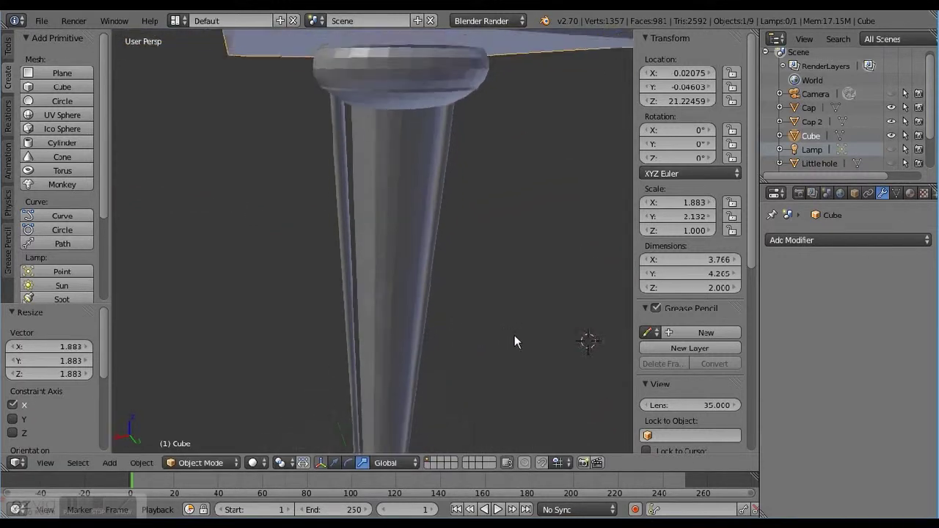
{"action": "scroll", "coordinate": [377, 216], "scroll_direction": "down", "scroll_amount": 6}
{"action": "scroll", "coordinate": [315, 119], "scroll_direction": "up", "scroll_amount": 5}
{"action": "scroll", "coordinate": [457, 203], "scroll_direction": "down", "scroll_amount": 4}
{"action": "scroll", "coordinate": [486, 349], "scroll_direction": "up", "scroll_amount": 2}
Give the flattened sphere a Boolean Difference modifier that uses the cube as its cutting object
{"action": "right_click", "coordinate": [486, 349]}
{"action": "scroll", "coordinate": [430, 253], "scroll_direction": "down", "scroll_amount": 4}
{"action": "left_click", "coordinate": [793, 240]}
{"action": "left_click", "coordinate": [625, 303]}
{"action": "left_click", "coordinate": [805, 321]}
{"action": "left_click", "coordinate": [807, 292]}
{"action": "left_click", "coordinate": [891, 320]}
{"action": "left_click", "coordinate": [785, 369]}
Try applying the sphere's Boolean and moving the cube -2.367 along Z to inspect the cut, and undo both
{"action": "left_click", "coordinate": [807, 286]}
{"action": "right_click", "coordinate": [425, 287]}
{"action": "key", "text": "g"}
{"action": "key", "text": "z"}
{"action": "left_click", "coordinate": [420, 348]}
{"action": "middle_click_drag", "start_coordinate": [420, 348], "coordinate": [438, 345]}
{"action": "right_click", "coordinate": [438, 344]}
{"action": "key", "text": "KP_Decimal"}
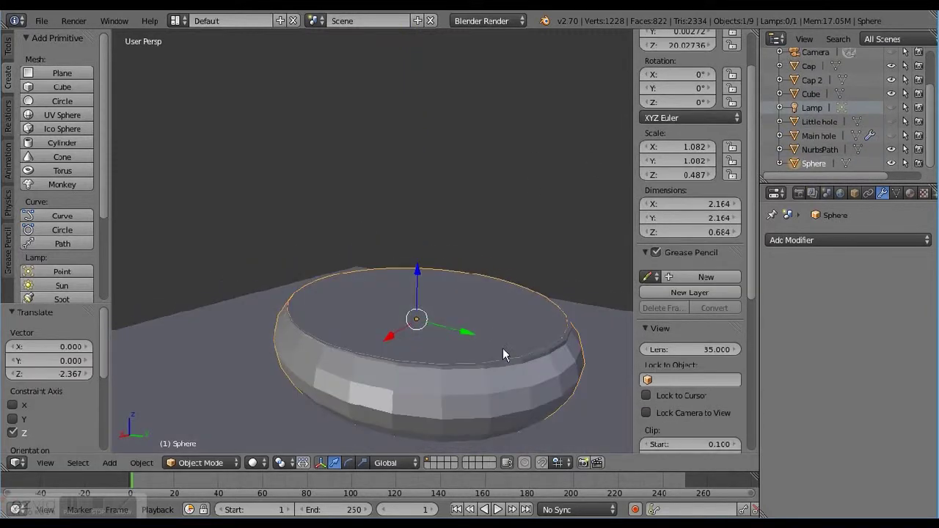
{"action": "key", "text": "ctrl+z"}
{"action": "key", "text": "ctrl+z"}
{"action": "key", "text": "ctrl+z"}
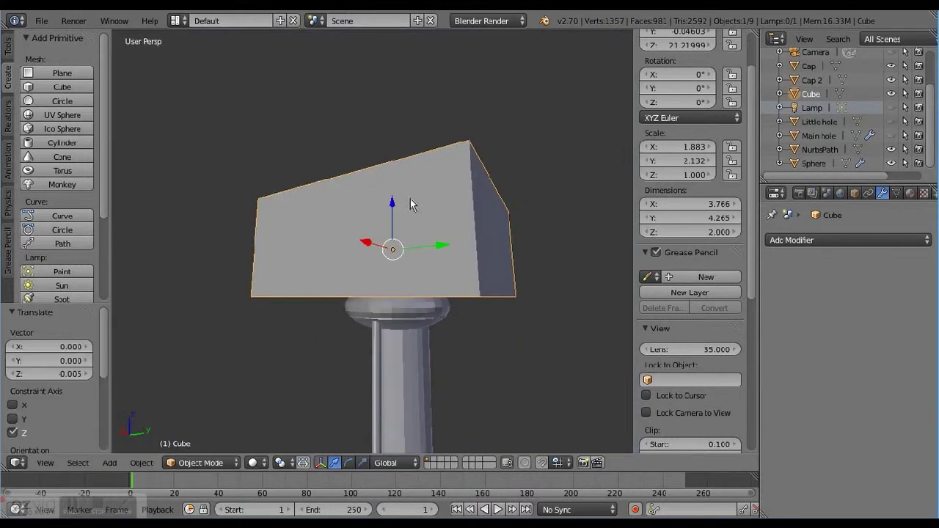
Lower the cube 0.019 along Z to about Z 21.201, closer to the upper cap's surface
{"action": "scroll", "coordinate": [389, 320], "scroll_direction": "up", "scroll_amount": 3}
{"action": "right_click", "coordinate": [389, 320]}
{"action": "middle_click_drag", "start_coordinate": [388, 321], "coordinate": [480, 313]}
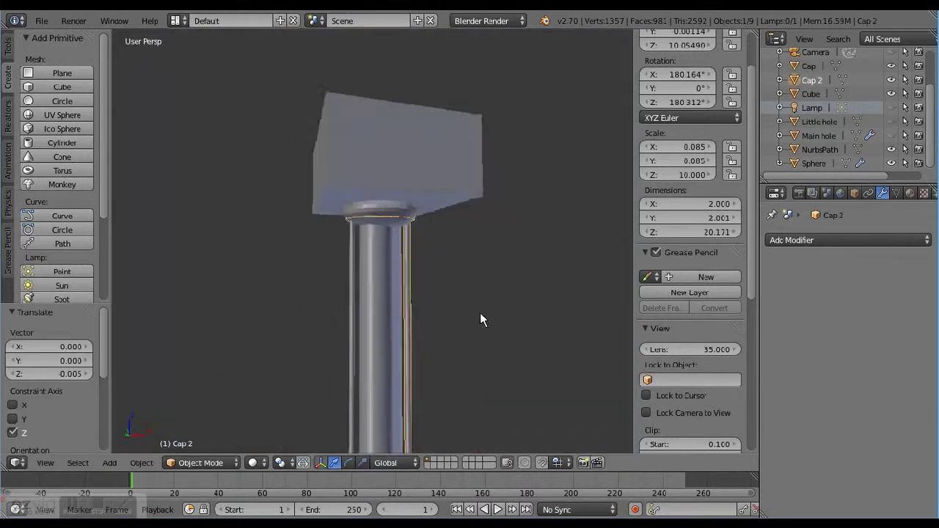
{"action": "right_click", "coordinate": [387, 129]}
{"action": "left_click", "coordinate": [382, 127]}
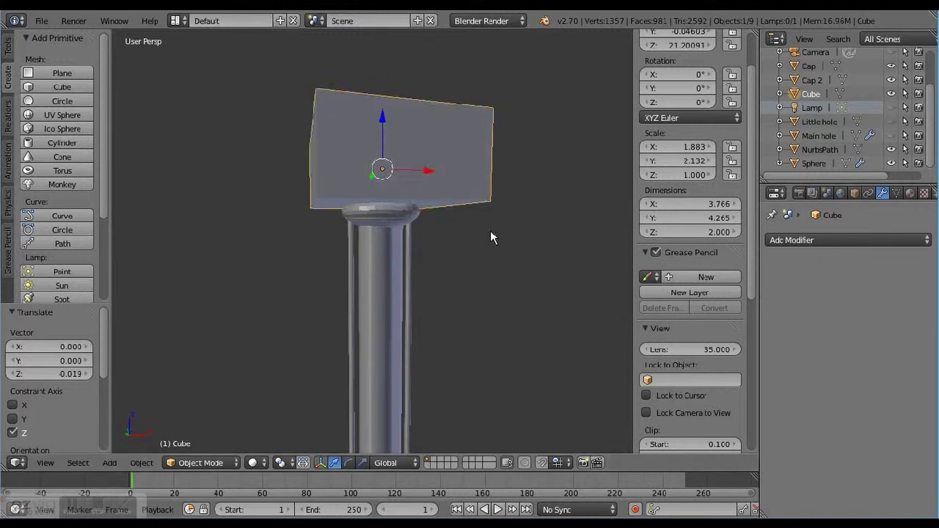
Apply the sphere's Boolean to flatten its upper side and move the cube -3.213 along Z below the cap
{"action": "right_click", "coordinate": [389, 214]}
{"action": "left_click", "coordinate": [805, 286]}
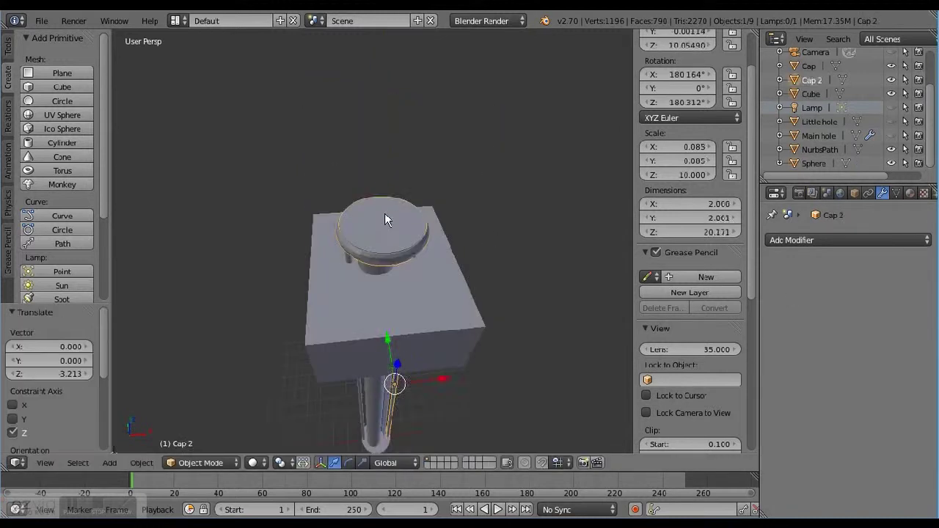
{"action": "right_click", "coordinate": [384, 213]}
{"action": "scroll", "coordinate": [361, 259], "scroll_direction": "up", "scroll_amount": 4}
{"action": "right_click", "coordinate": [378, 165]}
Raise the cube to about Z 18.834 so it overlaps the sphere's underside
{"action": "middle_click_drag", "start_coordinate": [377, 165], "coordinate": [433, 206]}
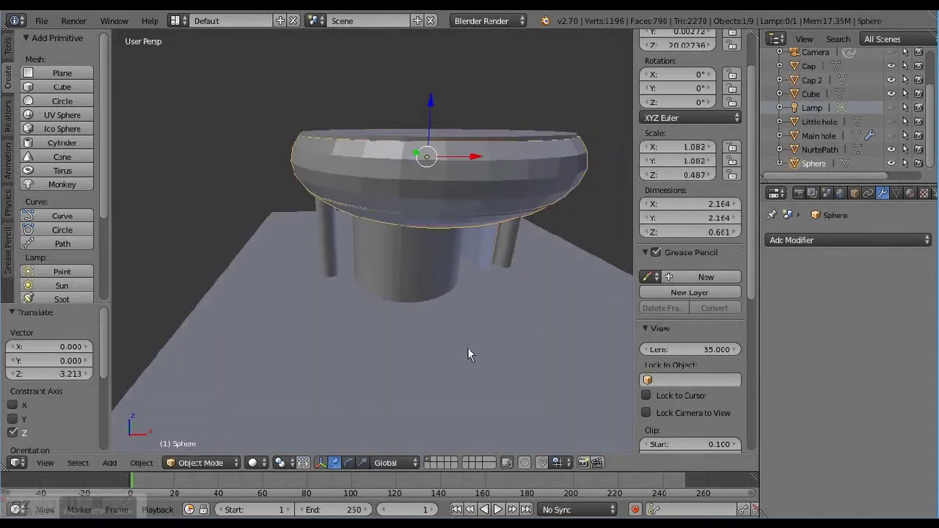
{"action": "middle_click_drag", "start_coordinate": [467, 348], "coordinate": [447, 297]}
{"action": "middle_click_drag", "start_coordinate": [433, 365], "coordinate": [435, 263]}
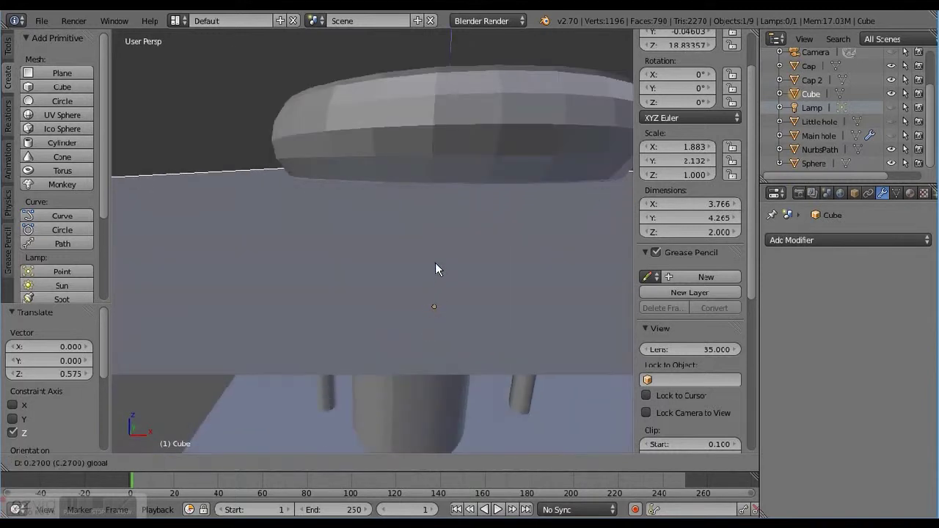
Subtract the cube from the sphere's underside with an applied Boolean Difference, and hide the cube
{"action": "right_click", "coordinate": [438, 169]}
{"action": "left_click", "coordinate": [807, 240]}
{"action": "left_click", "coordinate": [739, 304]}
{"action": "left_click", "coordinate": [807, 320]}
{"action": "left_click", "coordinate": [807, 268]}
{"action": "left_click", "coordinate": [889, 320]}
{"action": "left_click", "coordinate": [875, 335]}
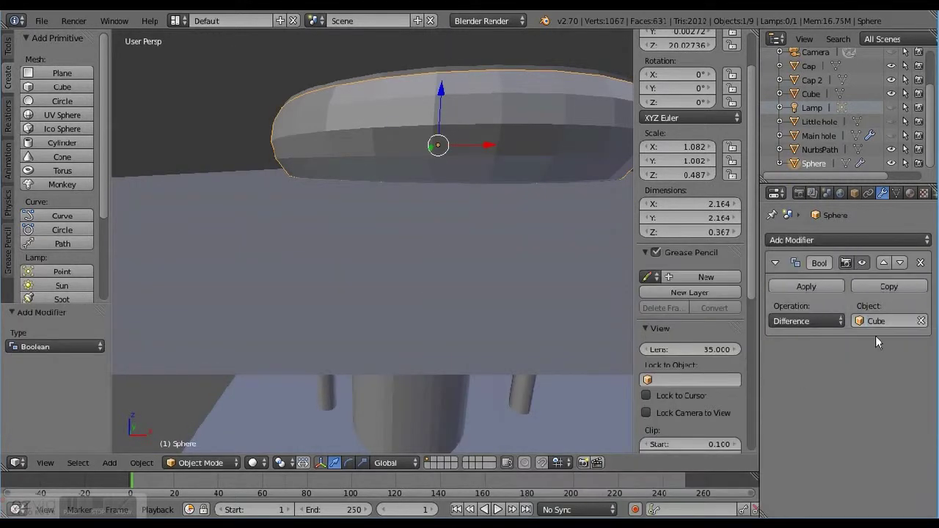
{"action": "left_click", "coordinate": [806, 286]}
{"action": "left_click", "coordinate": [811, 93]}
{"action": "key", "text": "h"}
Examine the trimmed sphere and the upper cap's rim up close from below and above
{"action": "right_click", "coordinate": [506, 294]}
{"action": "scroll", "coordinate": [438, 233], "scroll_direction": "down", "scroll_amount": 6}
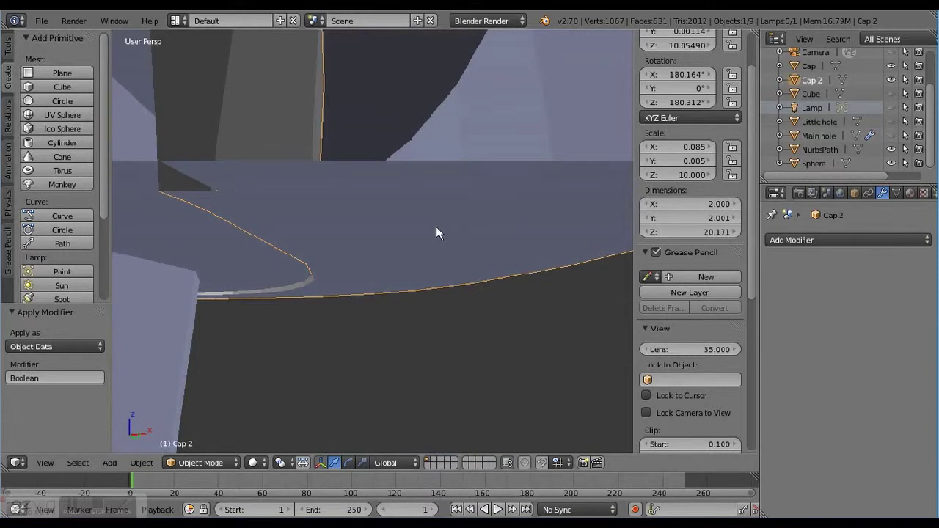
{"action": "scroll", "coordinate": [412, 150], "scroll_direction": "up", "scroll_amount": 10}
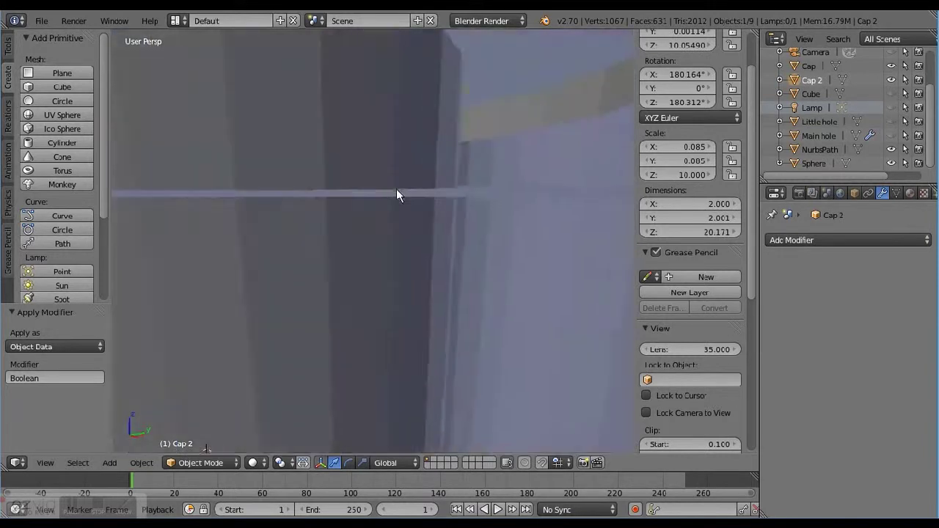
{"action": "scroll", "coordinate": [396, 190], "scroll_direction": "down", "scroll_amount": 6}
{"action": "middle_click_drag", "start_coordinate": [390, 193], "coordinate": [393, 262]}
{"action": "right_click", "coordinate": [393, 240]}
{"action": "scroll", "coordinate": [408, 265], "scroll_direction": "up", "scroll_amount": 7}
{"action": "right_click", "coordinate": [393, 252]}
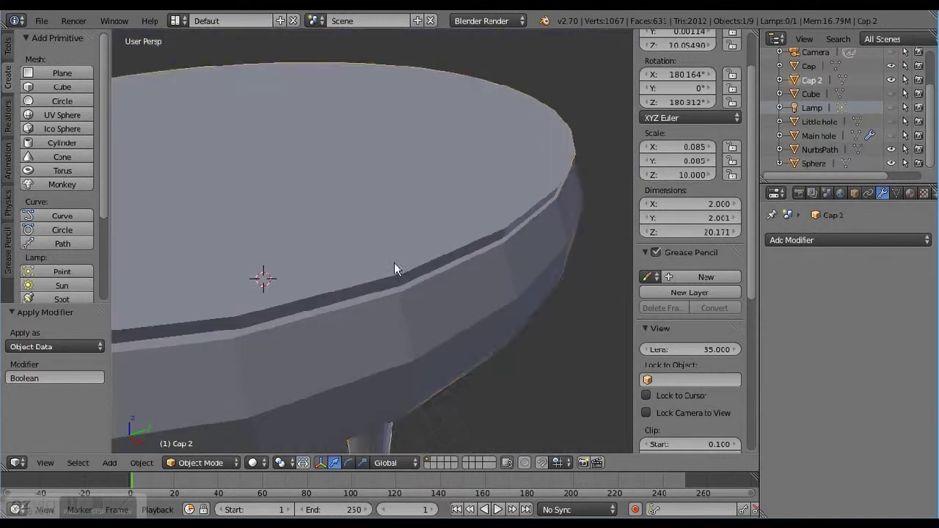
Try subtracting Cap 2 from the sphere with an applied Boolean Difference, and raise the sphere 1.472 along Z to inspect it
{"action": "right_click", "coordinate": [394, 263]}
{"action": "left_click", "coordinate": [847, 240]}
{"action": "left_click", "coordinate": [587, 311]}
{"action": "left_click", "coordinate": [807, 320]}
{"action": "left_click", "coordinate": [808, 319]}
{"action": "left_click", "coordinate": [884, 321]}
{"action": "left_click", "coordinate": [817, 346]}
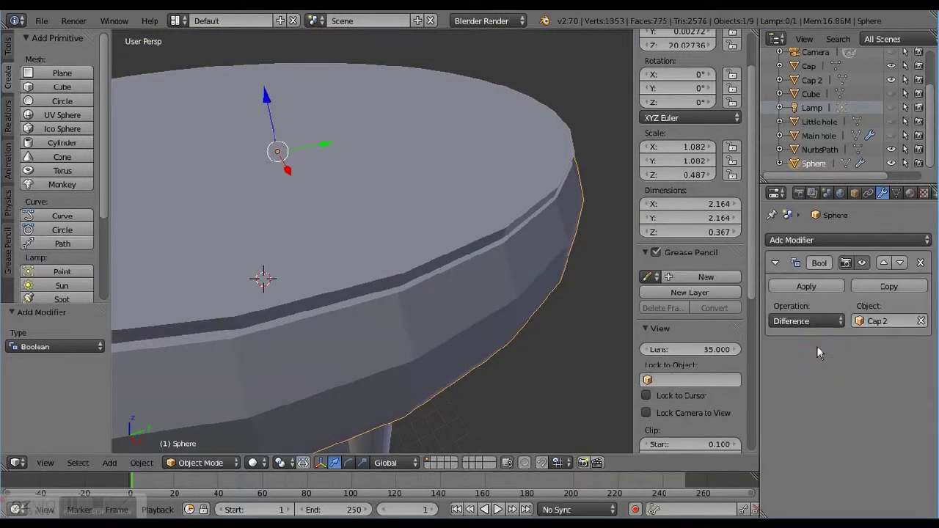
{"action": "left_click", "coordinate": [806, 286]}
{"action": "key", "text": "g"}
{"action": "key", "text": "z"}
{"action": "left_click", "coordinate": [478, 101]}
{"action": "middle_click_drag", "start_coordinate": [478, 100], "coordinate": [387, 182]}
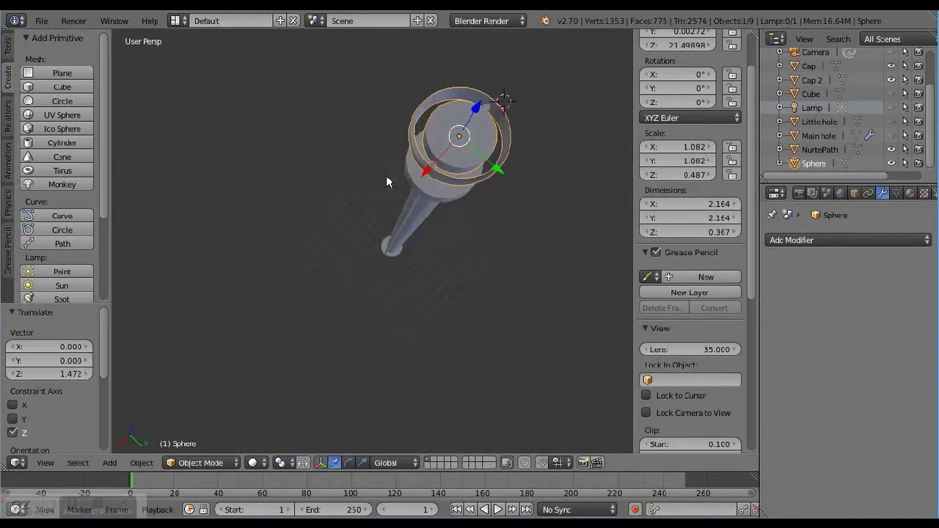
Undo the sphere's move and applied Boolean, and remove its Boolean modifier
{"action": "key", "text": "ctrl+z"}
{"action": "key", "text": "ctrl+z"}
{"action": "left_click", "coordinate": [926, 255]}
Raise the sphere about 1.598 along Z so it sits clear above the upper cap
{"action": "key", "text": "g"}
{"action": "key", "text": "z"}
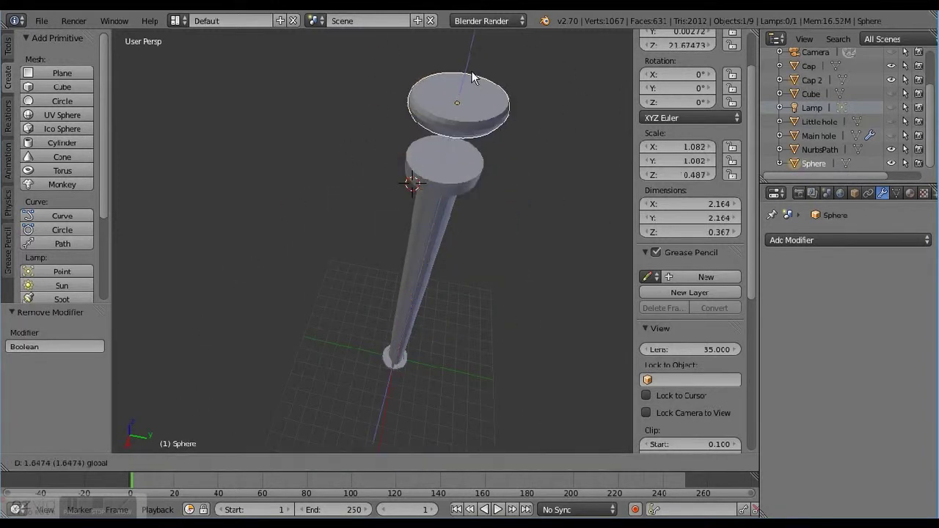
{"action": "left_click", "coordinate": [472, 77]}
{"action": "right_click", "coordinate": [433, 176]}
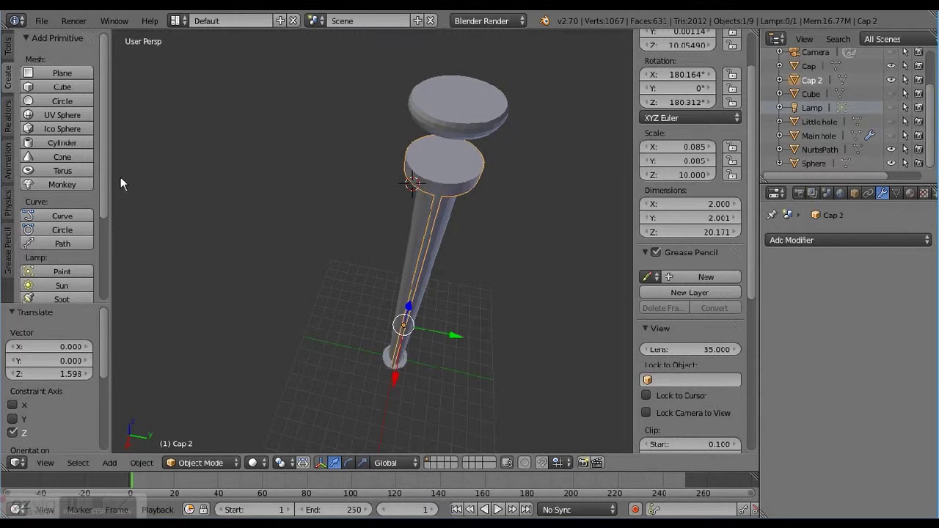
Add a cylinder, raise it to about Z 19.221, and shift it along X towards the upper cap
{"action": "left_click", "coordinate": [61, 143]}
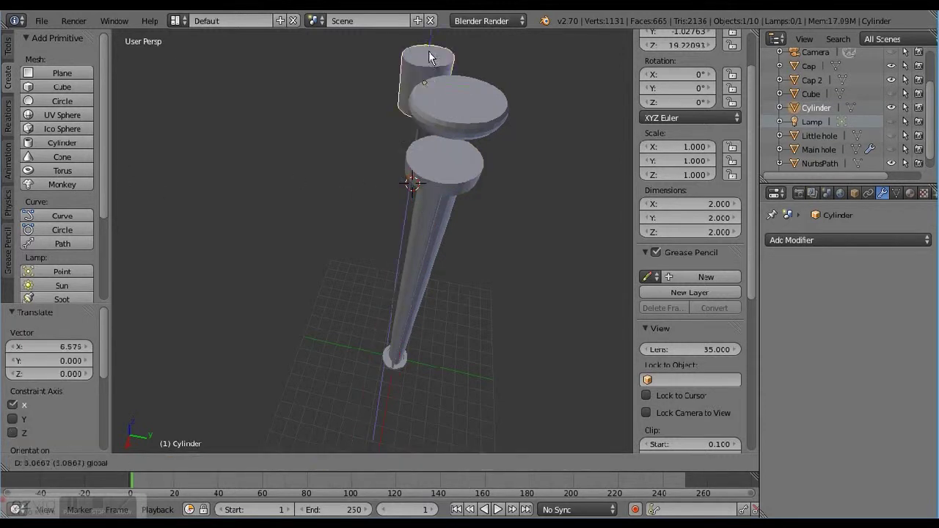
{"action": "key", "text": "Escape"}
{"action": "key", "text": "KP_7"}
{"action": "key", "text": "g"}
{"action": "key", "text": "x"}
{"action": "left_click", "coordinate": [602, 200]}
From the top view, move the cylinder about 1.076 along Y over the cap
{"action": "middle_click_drag", "start_coordinate": [603, 200], "coordinate": [336, 220]}
{"action": "left_click", "coordinate": [44, 462]}
{"action": "left_click", "coordinate": [44, 403]}
{"action": "key", "text": "g"}
{"action": "key", "text": "y"}
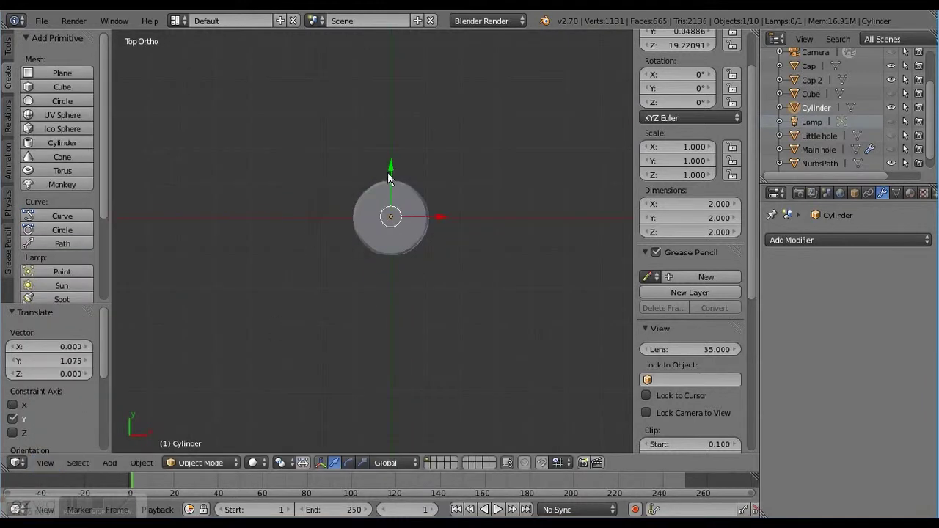
Scale the cylinder to about 1.691 and center it around the sphere, moving it -0.163 along Y
{"action": "scroll", "coordinate": [379, 213], "scroll_direction": "up", "scroll_amount": 3}
{"action": "key", "text": "g"}
{"action": "key", "text": "x"}
{"action": "left_click", "coordinate": [455, 212]}
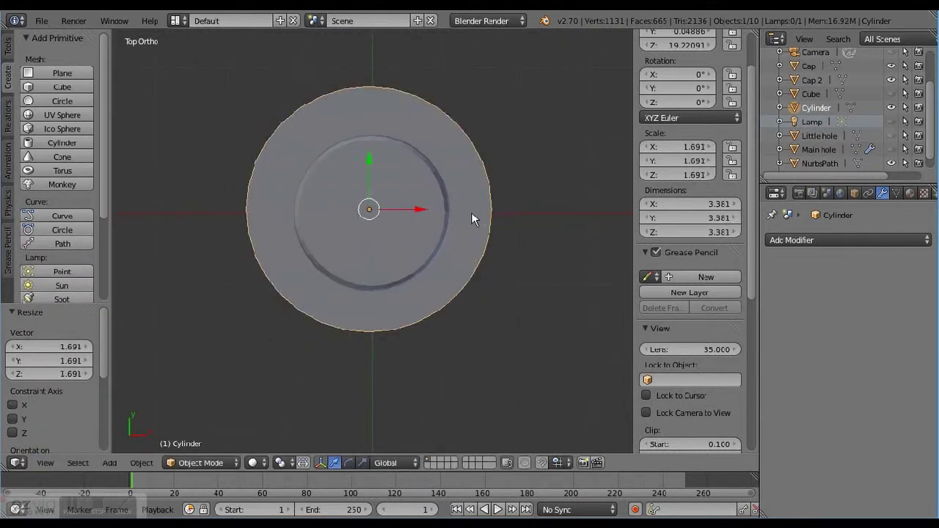
{"action": "key", "text": "g"}
{"action": "key", "text": "y"}
{"action": "left_click", "coordinate": [367, 176]}
{"action": "scroll", "coordinate": [670, 229], "scroll_direction": "up", "scroll_amount": 2}
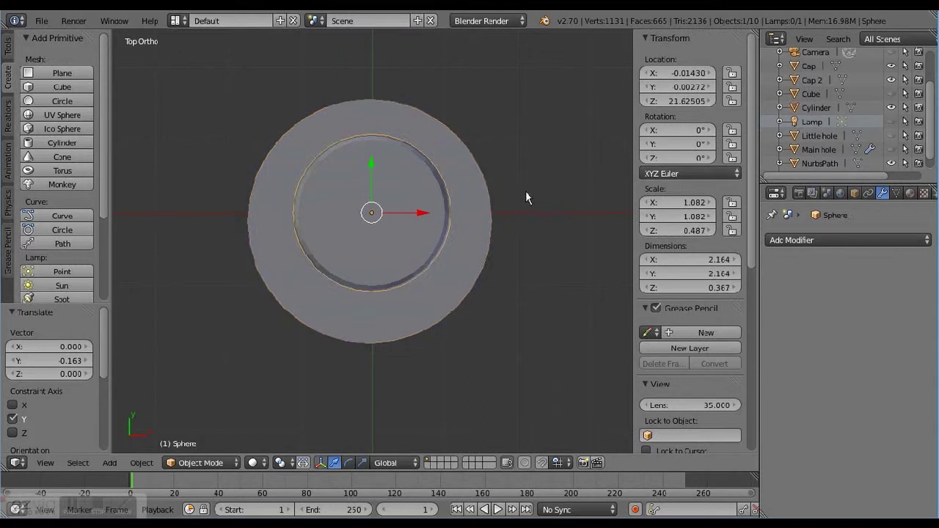
Set the rolled sheet's X and Y location to 0
{"action": "scroll", "coordinate": [411, 227], "scroll_direction": "down", "scroll_amount": 3}
{"action": "middle_click_drag", "start_coordinate": [427, 300], "coordinate": [397, 226]}
{"action": "right_click", "coordinate": [397, 226]}
{"action": "scroll", "coordinate": [424, 271], "scroll_direction": "down", "scroll_amount": 3}
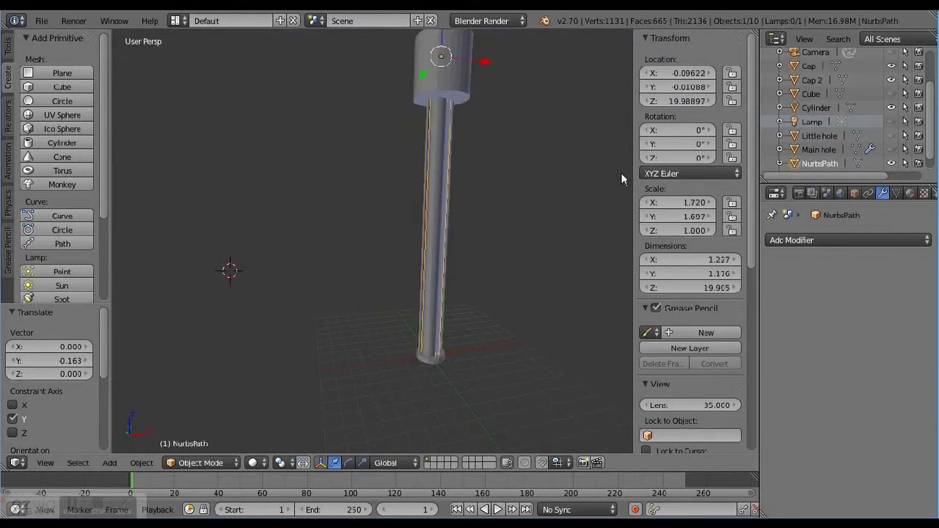
{"action": "scroll", "coordinate": [494, 111], "scroll_direction": "up", "scroll_amount": 3}
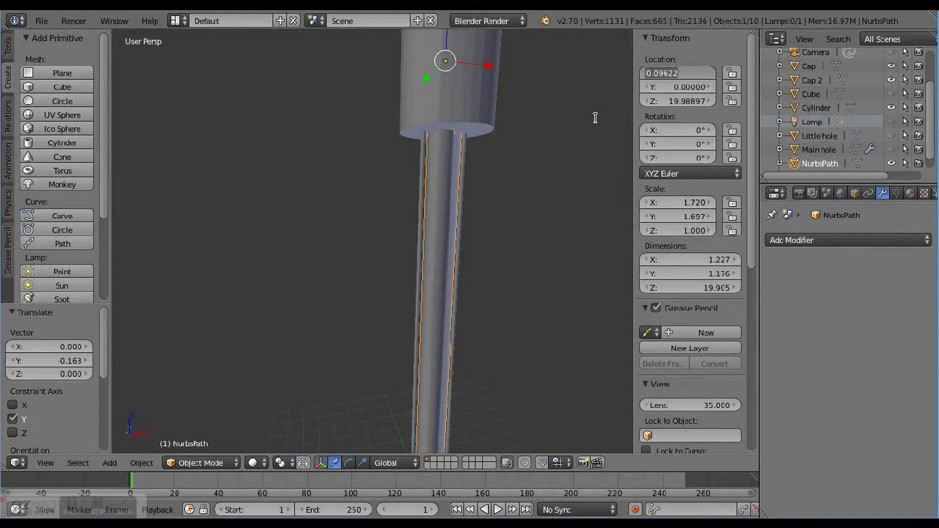
{"action": "type", "text": "0"}
{"action": "key", "text": "Return"}
Place the cylinder at X 0 and Y 0, and raise it to about Z 21.992 through the sphere
{"action": "scroll", "coordinate": [378, 339], "scroll_direction": "down", "scroll_amount": 4}
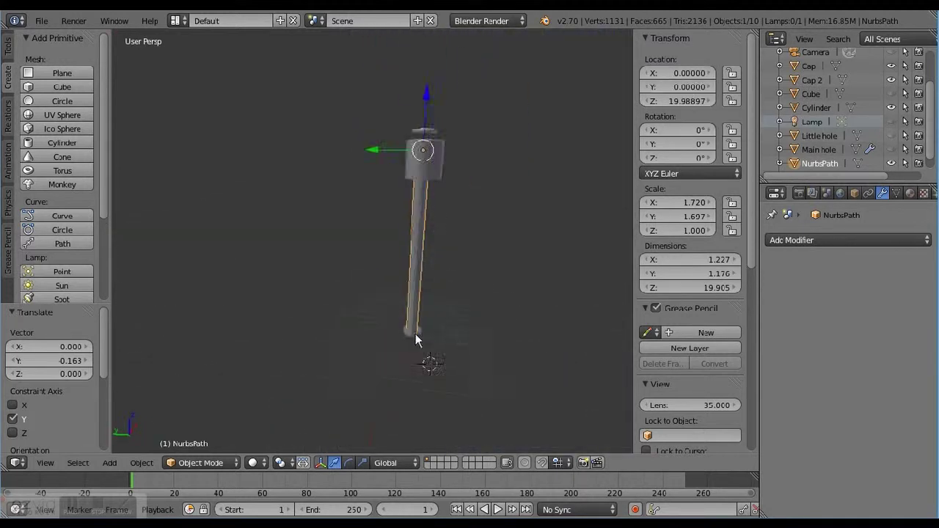
{"action": "right_click", "coordinate": [415, 333]}
{"action": "scroll", "coordinate": [415, 334], "scroll_direction": "up", "scroll_amount": 4}
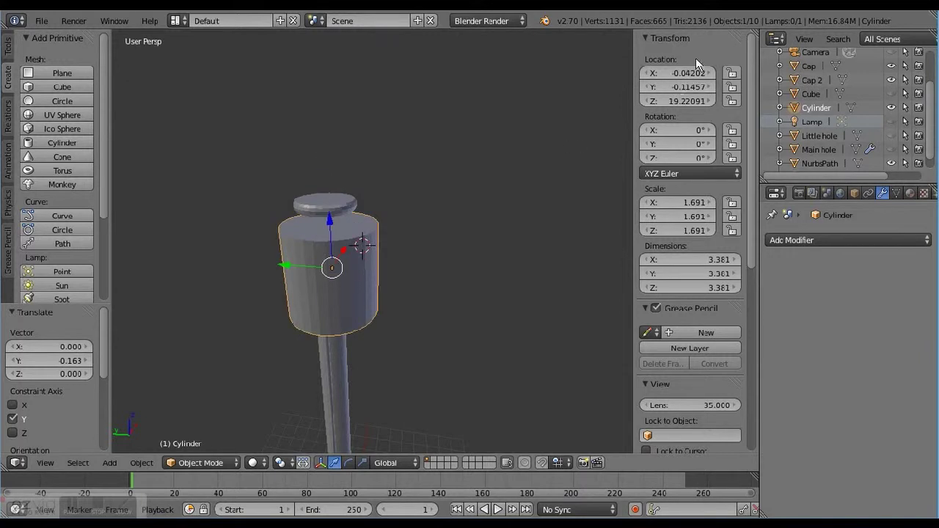
{"action": "key", "text": "g"}
{"action": "key", "text": "z"}
{"action": "left_click", "coordinate": [328, 150]}
Scale the cylinder by about 0.486, and set the upper cap's X and Z rotation to 180°
{"action": "key", "text": "s"}
{"action": "left_click", "coordinate": [318, 209]}
{"action": "scroll", "coordinate": [311, 224], "scroll_direction": "up", "scroll_amount": 2}
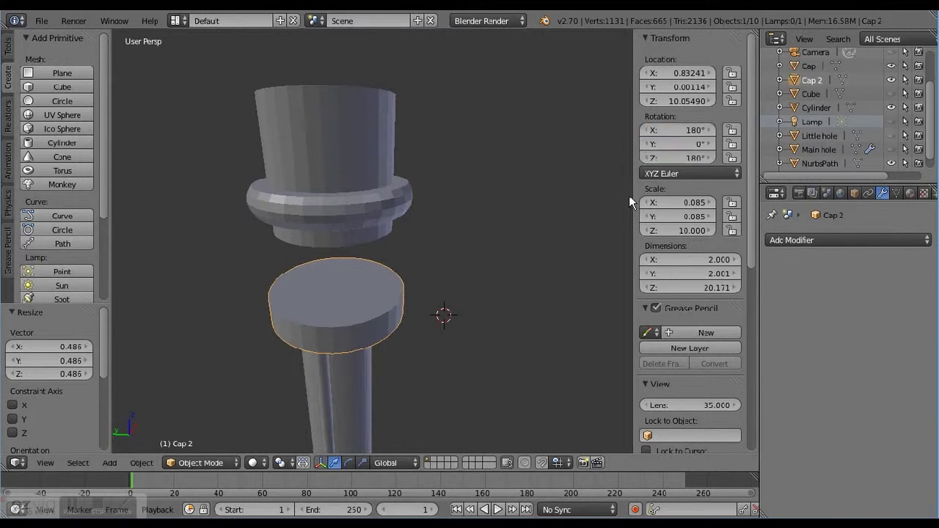
{"action": "right_click", "coordinate": [353, 300]}
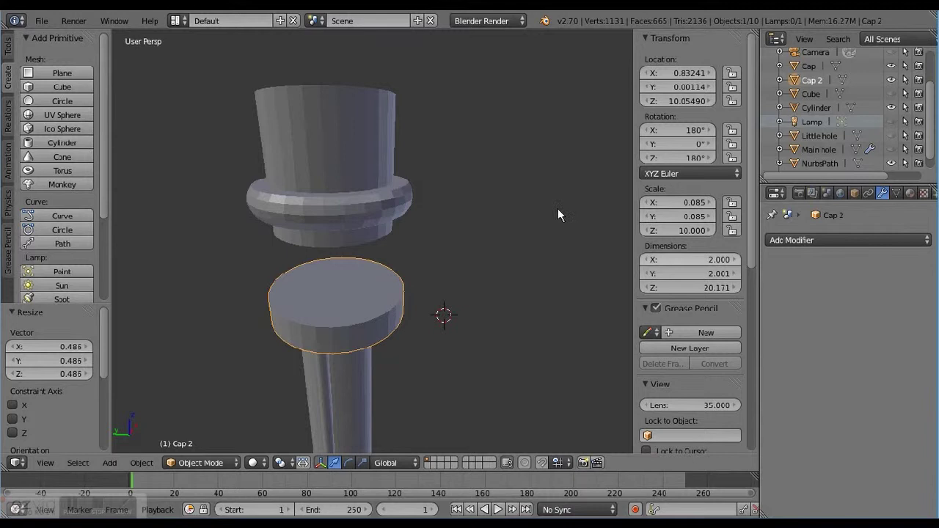
Set the cylinder's X and Y dimensions to 2
{"action": "key", "text": "ctrl+z"}
{"action": "type", "text": "2"}
{"action": "key", "text": "Tab"}
{"action": "type", "text": "2"}
{"action": "key", "text": "Return"}
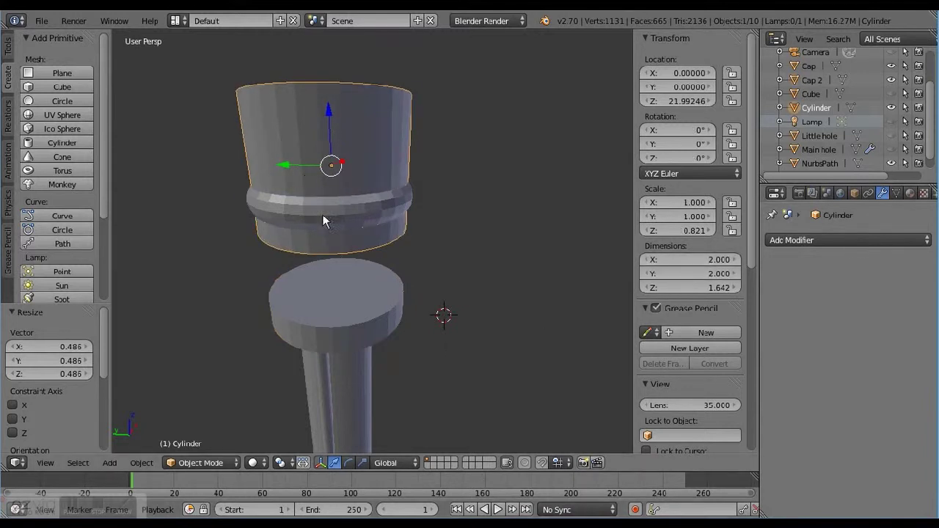
Subtract the cylinder from the sphere with an applied Boolean Difference, and hide the cylinder
{"action": "right_click", "coordinate": [323, 215]}
{"action": "left_click", "coordinate": [849, 240]}
{"action": "left_click", "coordinate": [595, 294]}
{"action": "left_click", "coordinate": [890, 321]}
{"action": "left_click", "coordinate": [791, 383]}
{"action": "left_click", "coordinate": [807, 321]}
{"action": "left_click", "coordinate": [803, 264]}
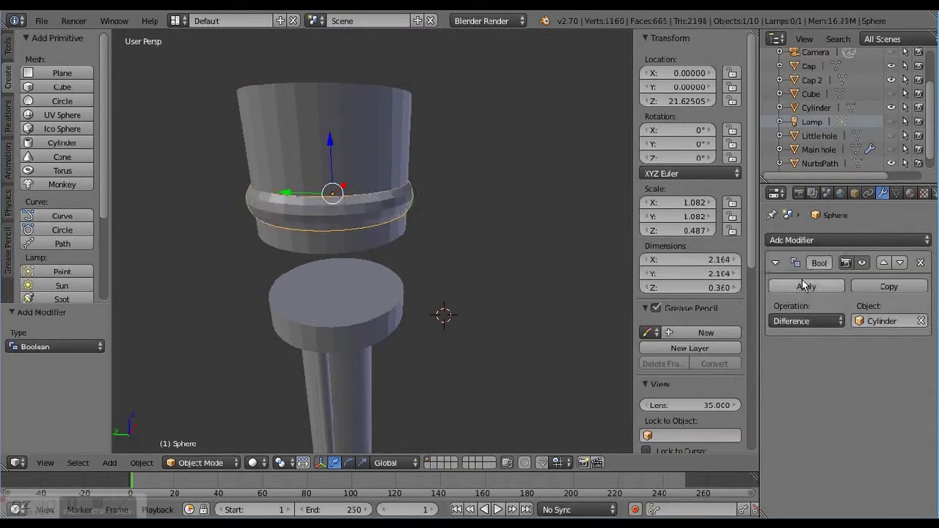
{"action": "left_click", "coordinate": [806, 286]}
{"action": "left_click", "coordinate": [891, 108]}
Lower the ring around the upper cap to about Z 20.014 and stretch its Z scale to about 0.557
{"action": "left_click_drag", "start_coordinate": [323, 159], "coordinate": [353, 255]}
{"action": "scroll", "coordinate": [365, 376], "scroll_direction": "up", "scroll_amount": 2}
{"action": "key", "text": "s"}
{"action": "key", "text": "shift+z"}
{"action": "key", "text": "Escape"}
{"action": "key", "text": "s"}
{"action": "key", "text": "z"}
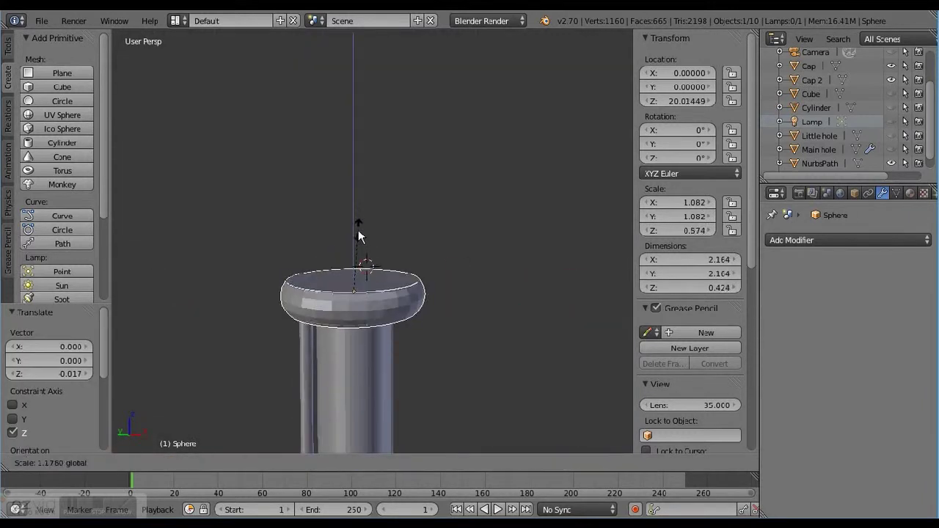
{"action": "left_click", "coordinate": [359, 258]}
Duplicate the ring straight down along Z and fit the copy around the lower cap at about Z 0.174
{"action": "key", "text": "shift+d"}
{"action": "scroll", "coordinate": [415, 301], "scroll_direction": "down", "scroll_amount": 4}
{"action": "key", "text": "z"}
{"action": "left_click", "coordinate": [383, 332]}
{"action": "scroll", "coordinate": [383, 331], "scroll_direction": "up", "scroll_amount": 3}
{"action": "scroll", "coordinate": [289, 184], "scroll_direction": "up", "scroll_amount": 4}
{"action": "key", "text": "g"}
{"action": "key", "text": "z"}
{"action": "left_click", "coordinate": [291, 184]}
Rename the lower ring as Rubber B and the upper ring as Rubber T
{"action": "middle_click_drag", "start_coordinate": [290, 184], "coordinate": [386, 242]}
{"action": "right_click", "coordinate": [386, 242]}
{"action": "scroll", "coordinate": [816, 167], "scroll_direction": "down", "scroll_amount": 1}
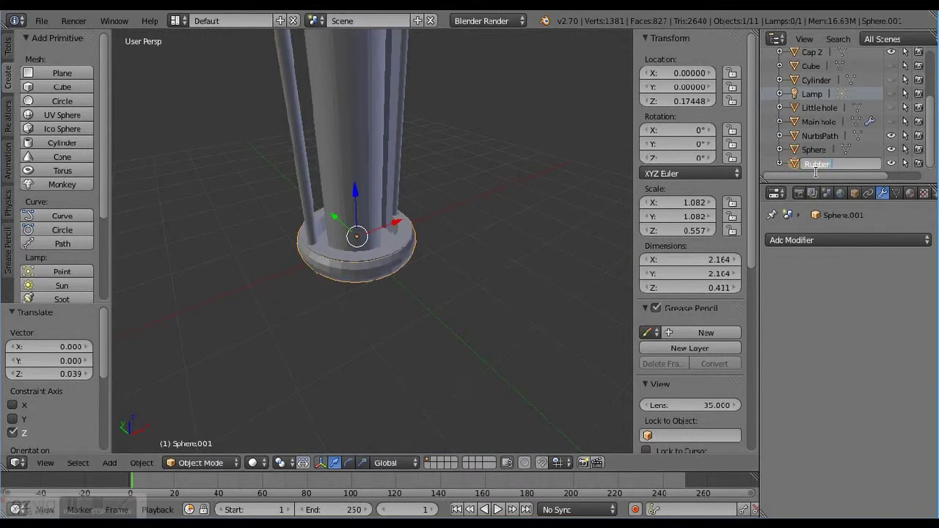
{"action": "scroll", "coordinate": [414, 310], "scroll_direction": "down", "scroll_amount": 8}
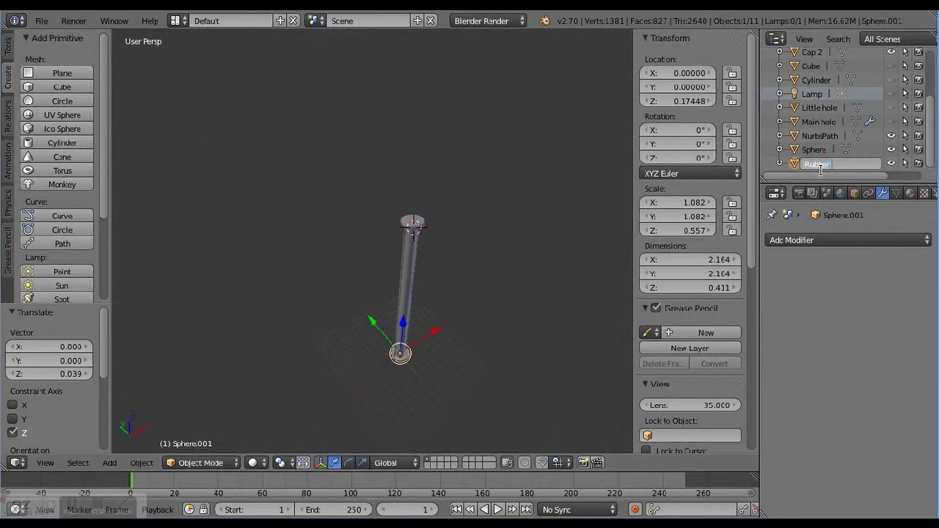
{"action": "type", "text": "B"}
{"action": "key", "text": "Return"}
{"action": "left_click", "coordinate": [821, 164]}
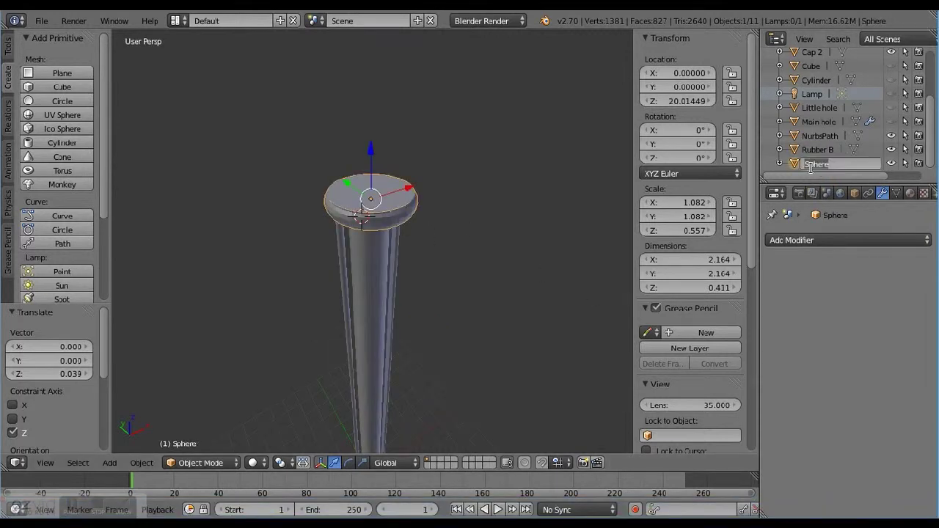
Test-render the scene to check how the model looks from the camera
{"action": "middle_click_drag", "start_coordinate": [513, 242], "coordinate": [366, 279]}
{"action": "key", "text": "F12"}
{"action": "key", "text": "Escape"}
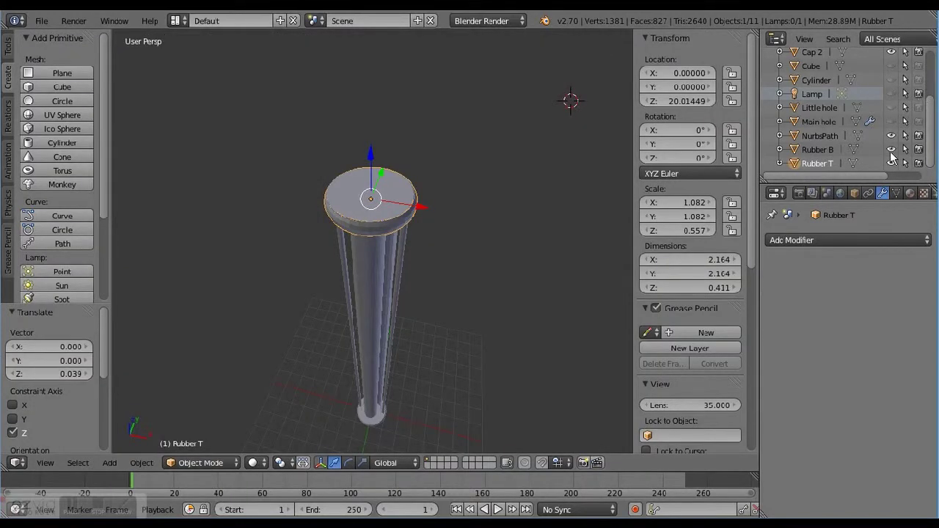
{"action": "scroll", "coordinate": [866, 154], "scroll_direction": "up", "scroll_amount": 3}
{"action": "key", "text": "F12"}
{"action": "key", "text": "Escape"}
Align the camera to an angled view of the whole model and unhide the camera
{"action": "middle_click_drag", "start_coordinate": [552, 171], "coordinate": [164, 440]}
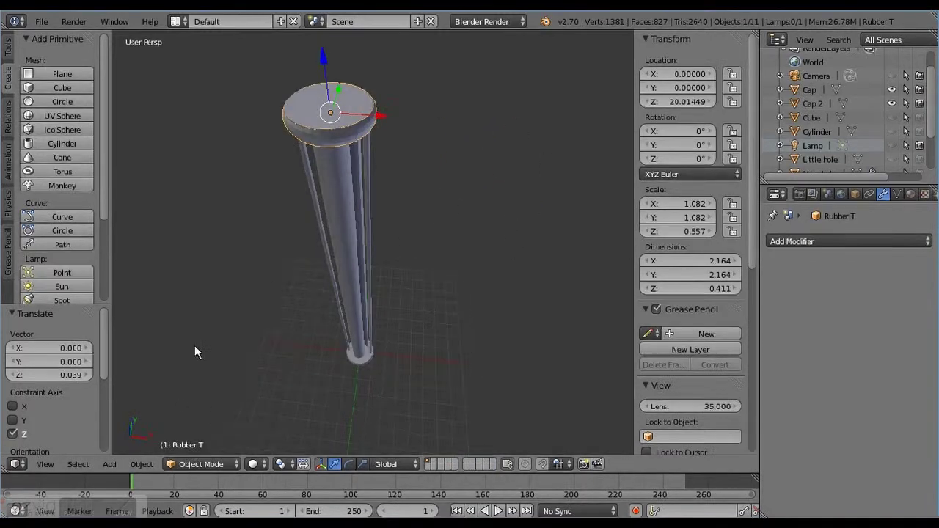
{"action": "key", "text": "ctrl+alt+KP_0"}
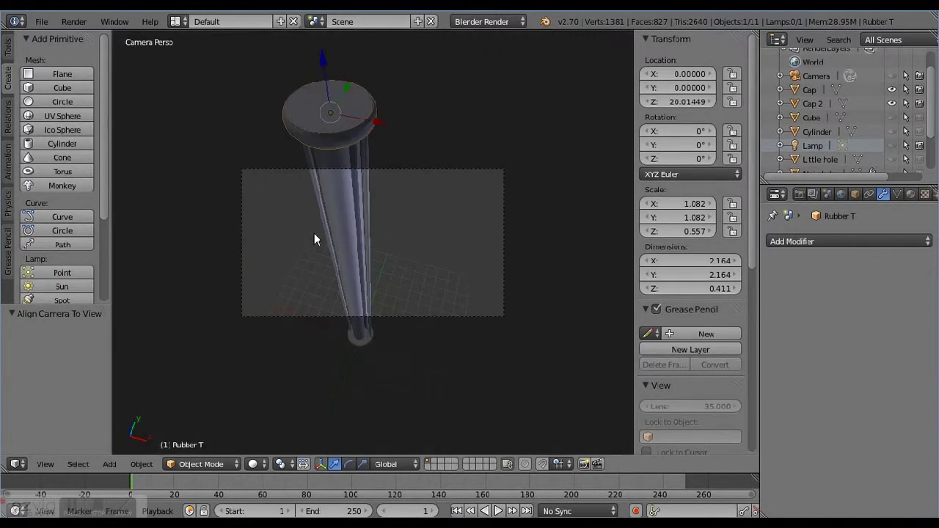
{"action": "middle_click_drag", "start_coordinate": [312, 242], "coordinate": [330, 189]}
{"action": "scroll", "coordinate": [329, 188], "scroll_direction": "down", "scroll_amount": 4}
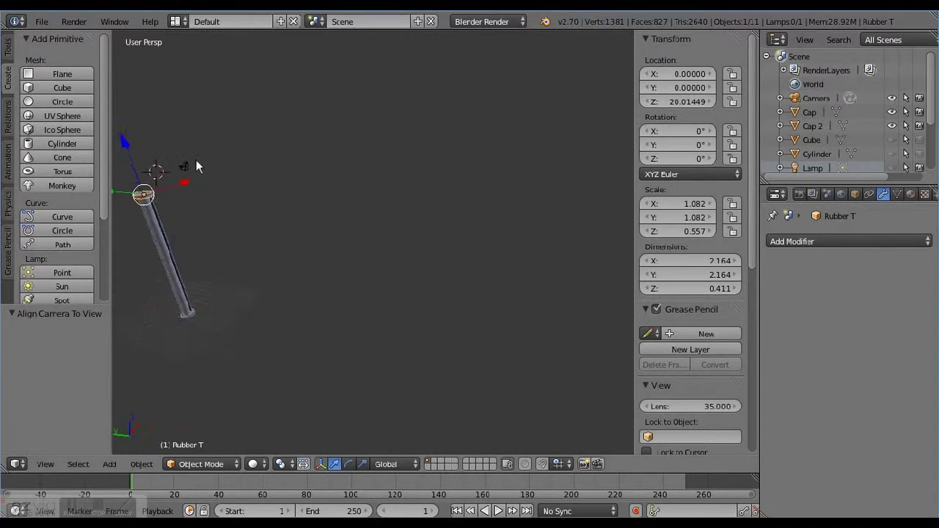
Use Local orientation to pull the camera back along its own Z axis to about Z 28.590
{"action": "middle_click_drag", "start_coordinate": [196, 160], "coordinate": [430, 107]}
{"action": "right_click", "coordinate": [391, 124]}
{"action": "left_click", "coordinate": [397, 464]}
{"action": "left_click", "coordinate": [411, 433]}
{"action": "key", "text": "g"}
{"action": "key", "text": "z"}
{"action": "key", "text": "z"}
{"action": "left_click", "coordinate": [535, 424]}
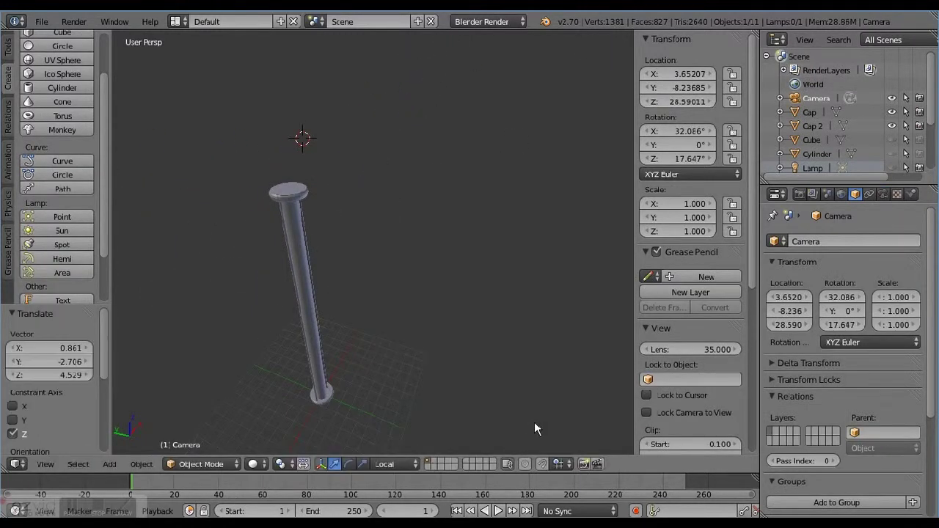
Move the camera again along its local Z axis, checking the framing with test renders
{"action": "middle_click_drag", "start_coordinate": [377, 233], "coordinate": [462, 147]}
{"action": "key", "text": "F12"}
{"action": "key", "text": "Escape"}
{"action": "key", "text": "g"}
{"action": "key", "text": "z"}
{"action": "key", "text": "z"}
{"action": "left_click", "coordinate": [470, 96]}
{"action": "key", "text": "F12"}
{"action": "key", "text": "Escape"}
{"action": "scroll", "coordinate": [63, 169], "scroll_direction": "up", "scroll_amount": 2}
Add a plane and move it about -15.377 along X, away from the model
{"action": "left_click", "coordinate": [62, 74]}
{"action": "key", "text": "g"}
{"action": "key", "text": "x"}
{"action": "left_click", "coordinate": [363, 298]}
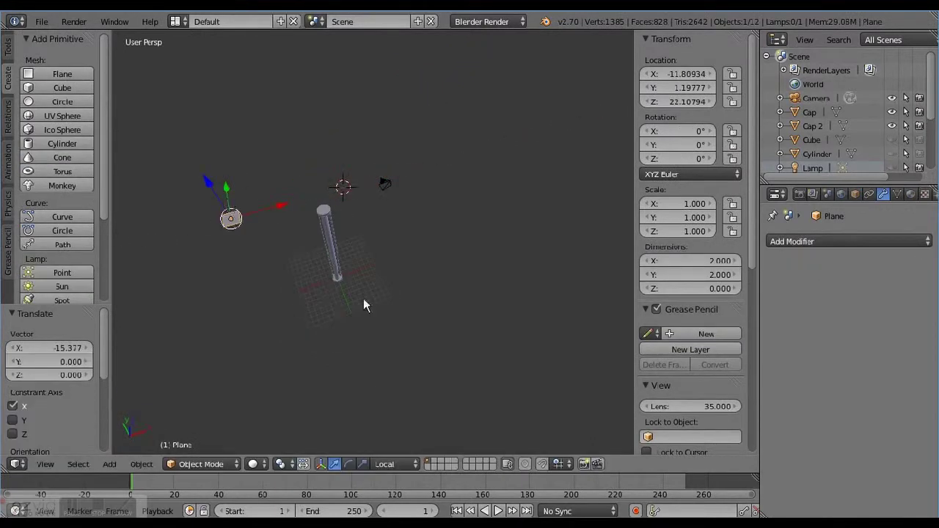
Rotate the plane about -34.967° around its local Y axis
{"action": "middle_click_drag", "start_coordinate": [363, 297], "coordinate": [333, 377]}
{"action": "key", "text": "r"}
{"action": "key", "text": "y"}
{"action": "key", "text": "y"}
{"action": "left_click", "coordinate": [508, 42]}
Switch the render engine to Cycles Render and show the viewport in rendered shading
{"action": "left_click", "coordinate": [490, 22]}
{"action": "left_click", "coordinate": [487, 63]}
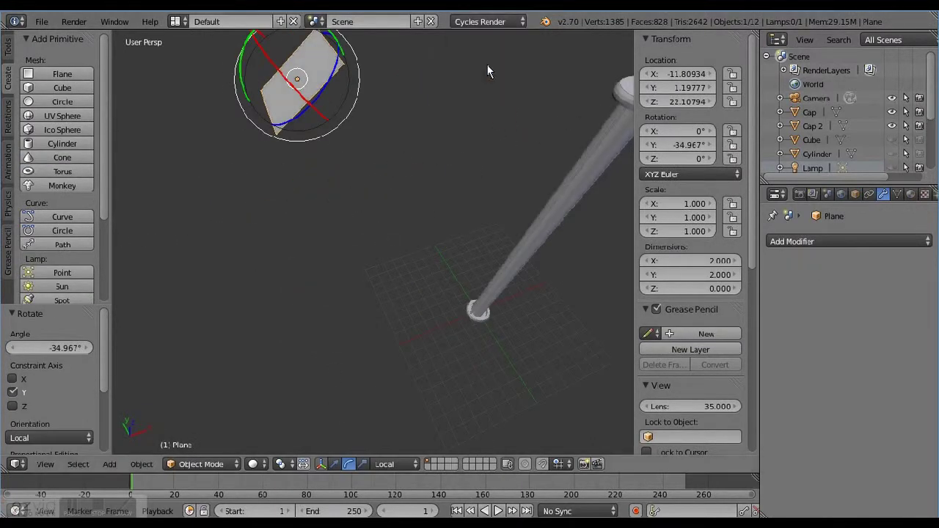
{"action": "left_click", "coordinate": [253, 464]}
{"action": "left_click", "coordinate": [302, 371]}
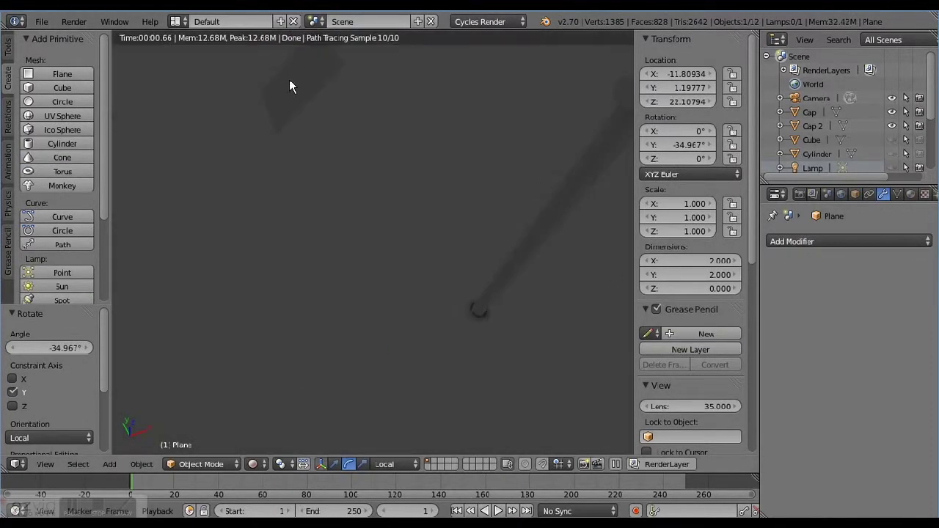
Give the plane a new material with an Emission surface and a strength of 18.800
{"action": "left_click", "coordinate": [912, 194]}
{"action": "left_click", "coordinate": [826, 288]}
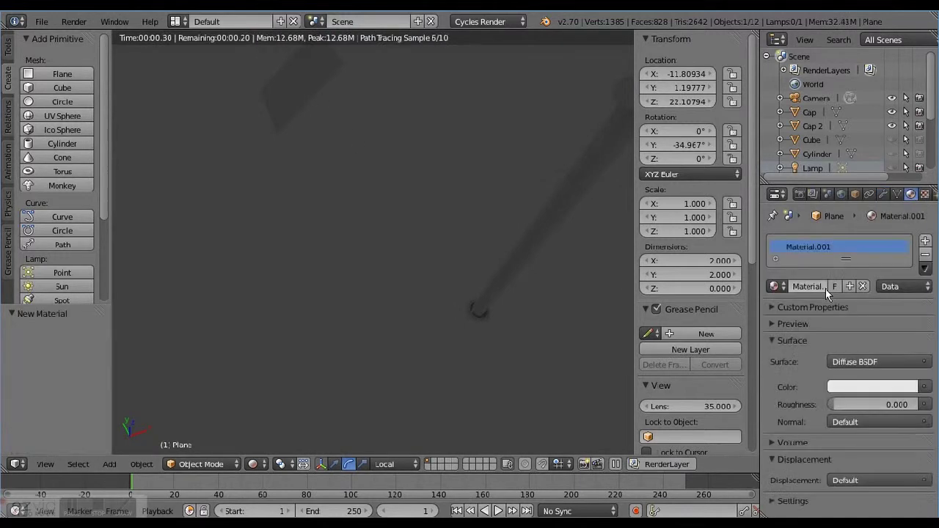
{"action": "left_click", "coordinate": [879, 362]}
{"action": "left_click", "coordinate": [741, 87]}
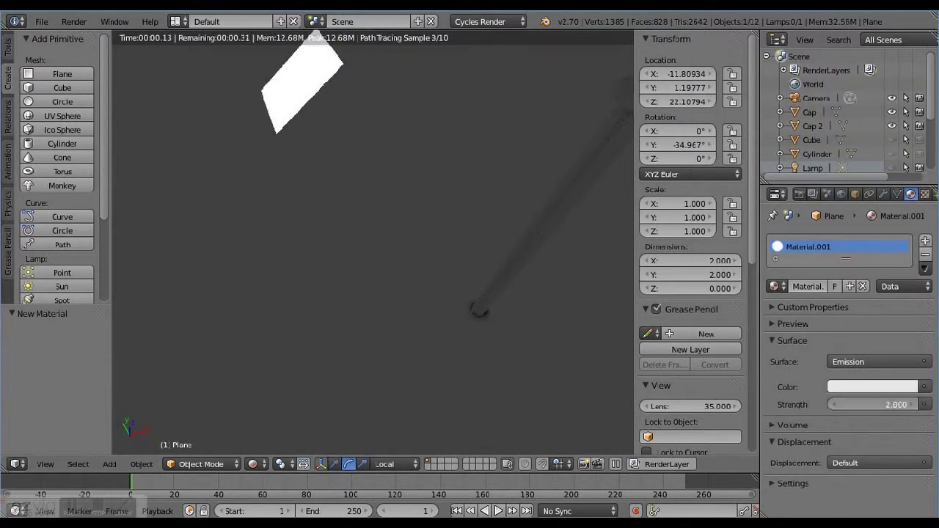
{"action": "scroll", "coordinate": [356, 227], "scroll_direction": "down", "scroll_amount": 3}
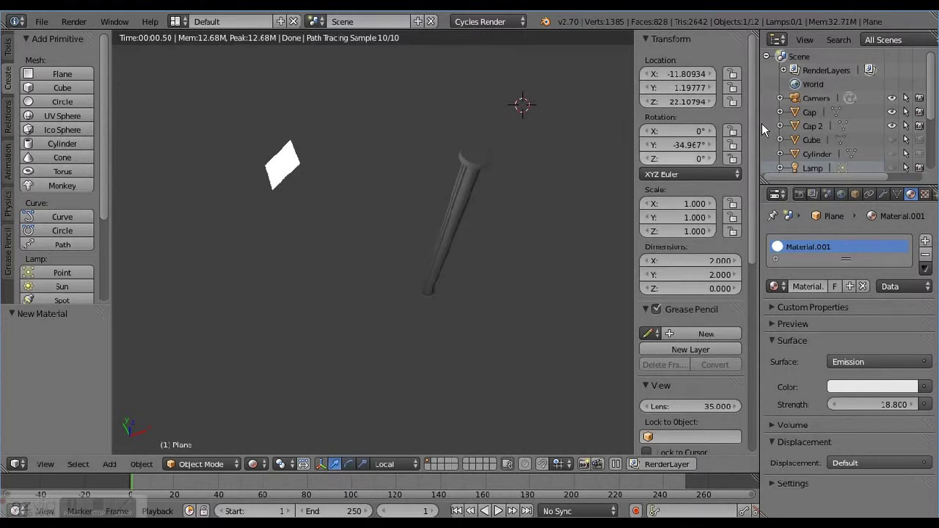
Move the light plane to about X -10.826, Y -2.458, Z 19.971 and rotate it to X 17.704°, Y -44.269°
{"action": "key", "text": "g"}
{"action": "left_click", "coordinate": [349, 473]}
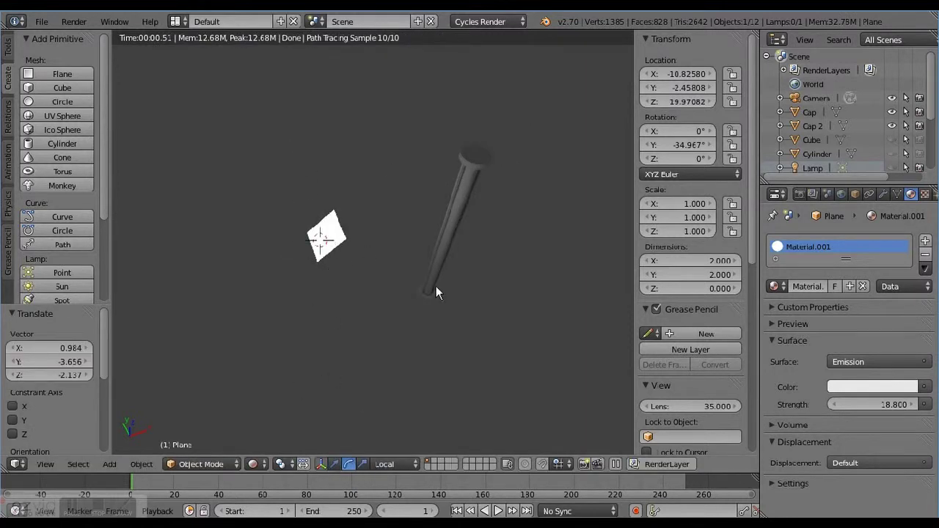
{"action": "scroll", "coordinate": [436, 292], "scroll_direction": "up", "scroll_amount": 4}
{"action": "left_click", "coordinate": [253, 464]}
{"action": "left_click", "coordinate": [302, 388]}
{"action": "left_click_drag", "start_coordinate": [161, 117], "coordinate": [163, 209]}
{"action": "left_click", "coordinate": [253, 463]}
{"action": "left_click", "coordinate": [275, 372]}
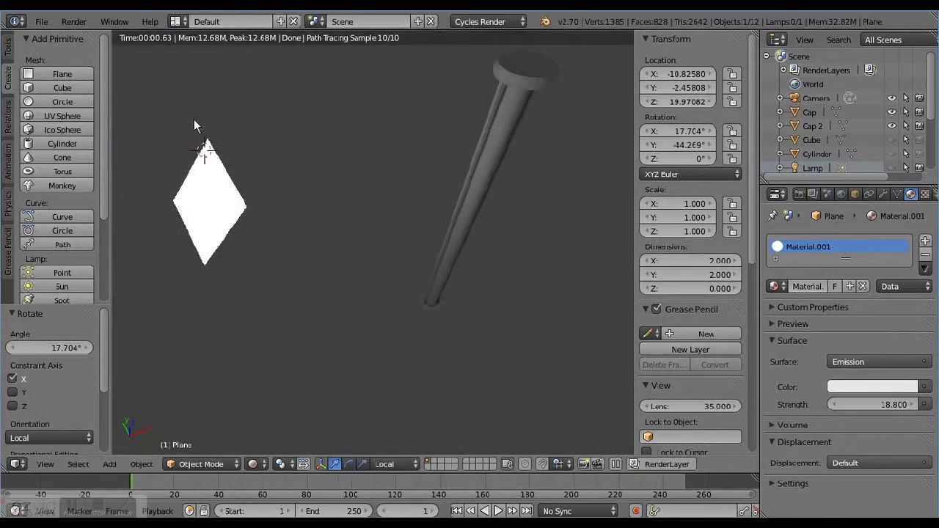
Move the light plane to about X -8.773, Y -0.567, Z 21.757 and paste a copy of it in place
{"action": "key", "text": "g"}
{"action": "left_click", "coordinate": [246, 82]}
{"action": "key", "text": "ctrl+c"}
{"action": "key", "text": "ctrl+v"}
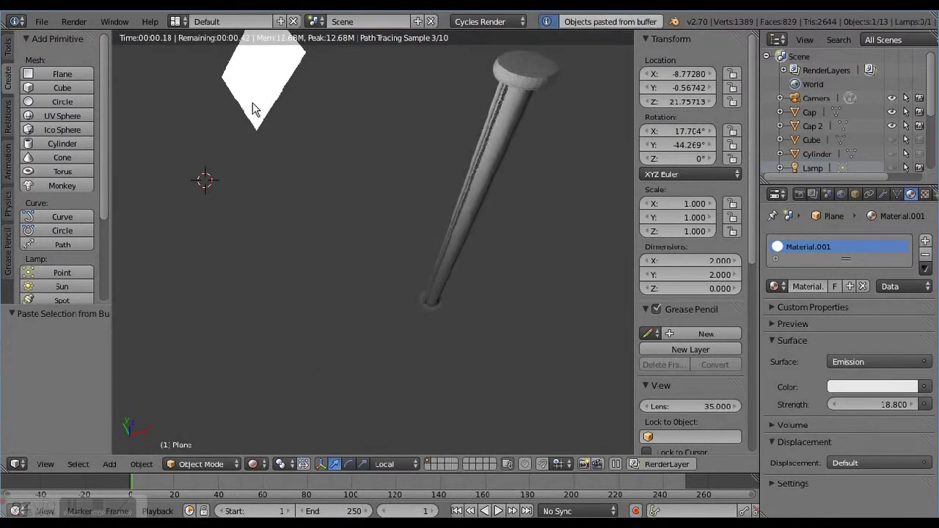
Show the viewport in solid shading and set the transform orientation to Global
{"action": "left_click", "coordinate": [253, 464]}
{"action": "left_click", "coordinate": [275, 418]}
{"action": "left_click", "coordinate": [396, 463]}
{"action": "left_click", "coordinate": [383, 387]}
{"action": "left_click", "coordinate": [396, 463]}
{"action": "left_click", "coordinate": [386, 417]}
{"action": "middle_click_drag", "start_coordinate": [330, 337], "coordinate": [294, 323]}
{"action": "left_click", "coordinate": [396, 463]}
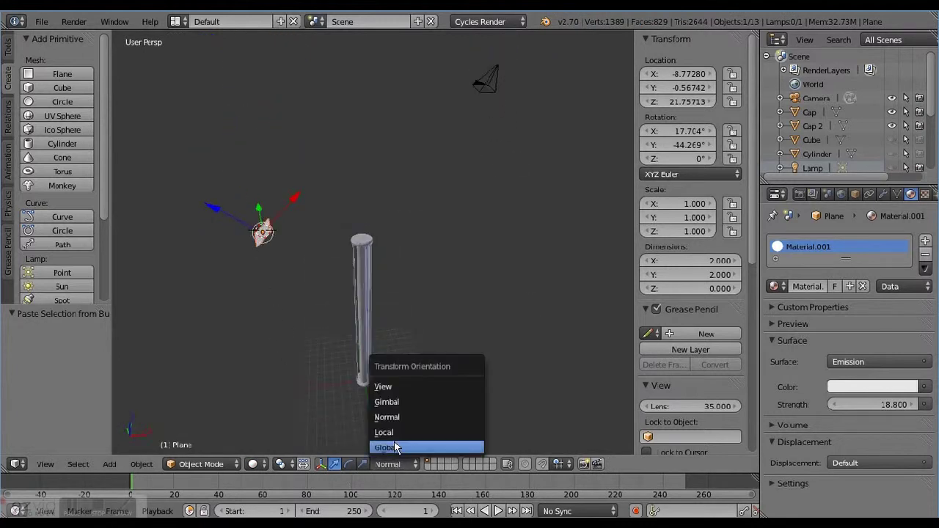
{"action": "left_click", "coordinate": [394, 448]}
Move the pasted light plane copy about -1.092 along the global X axis and preview it in rendered shading
{"action": "key", "text": "g"}
{"action": "key", "text": "x"}
{"action": "left_click", "coordinate": [308, 338]}
{"action": "left_click", "coordinate": [253, 464]}
{"action": "left_click", "coordinate": [279, 369]}
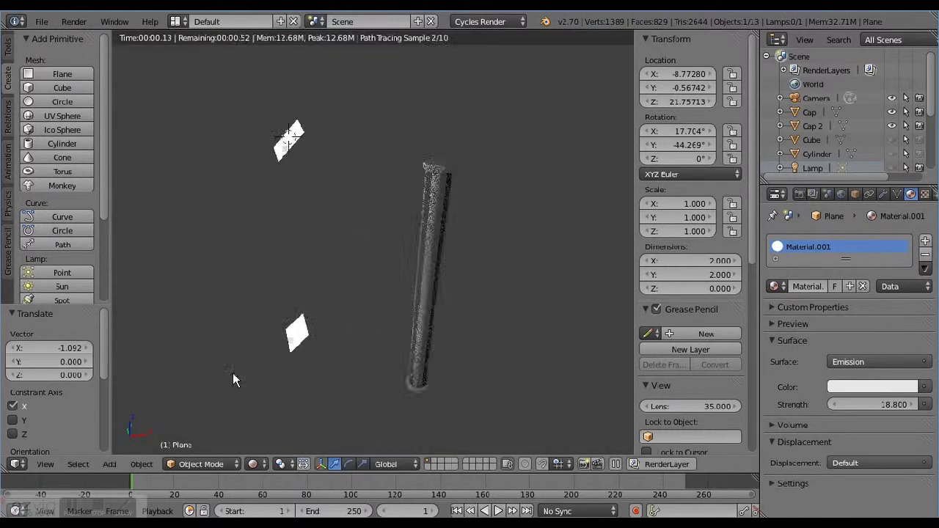
Delete the copied light plane and return the viewport to solid shading
{"action": "key", "text": "Delete"}
{"action": "left_click", "coordinate": [254, 463]}
{"action": "left_click", "coordinate": [275, 415]}
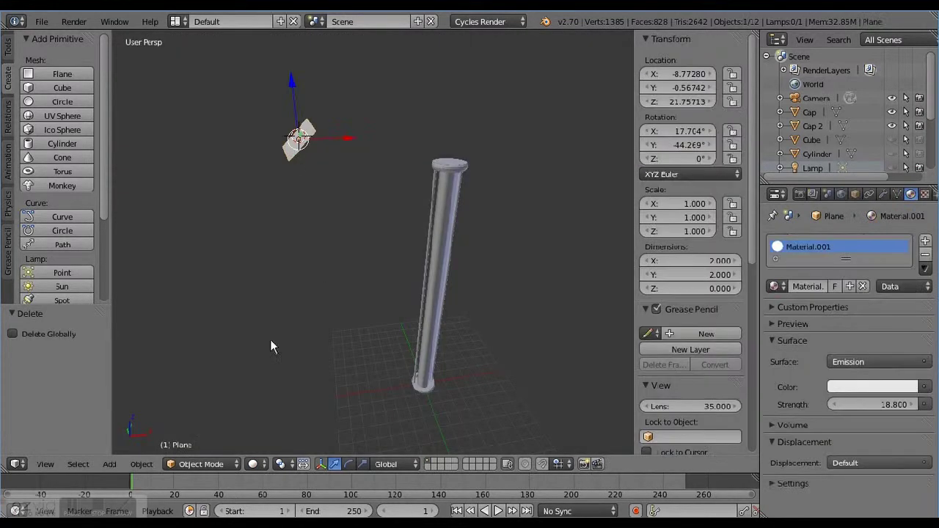
Rotate the light plane to Y -73.274°, move it to about X -12.905 and scale it to about 7.136
{"action": "left_click_drag", "start_coordinate": [250, 110], "coordinate": [334, 435]}
{"action": "left_click", "coordinate": [335, 463]}
{"action": "left_click_drag", "start_coordinate": [330, 141], "coordinate": [249, 140]}
{"action": "key", "text": "s"}
{"action": "left_click", "coordinate": [288, 231]}
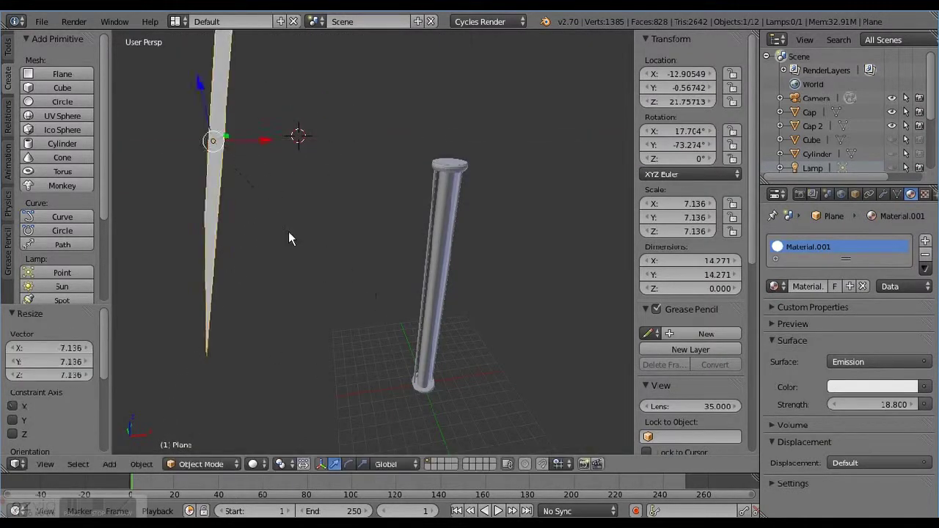
Move the light plane to about X -14.046, Z 15.514 and set its emission strength to 15.200 in rendered shading
{"action": "scroll", "coordinate": [314, 170], "scroll_direction": "down", "scroll_amount": 2}
{"action": "key", "text": "g"}
{"action": "key", "text": "z"}
{"action": "left_click", "coordinate": [261, 466]}
{"action": "left_click", "coordinate": [253, 464]}
{"action": "left_click", "coordinate": [274, 374]}
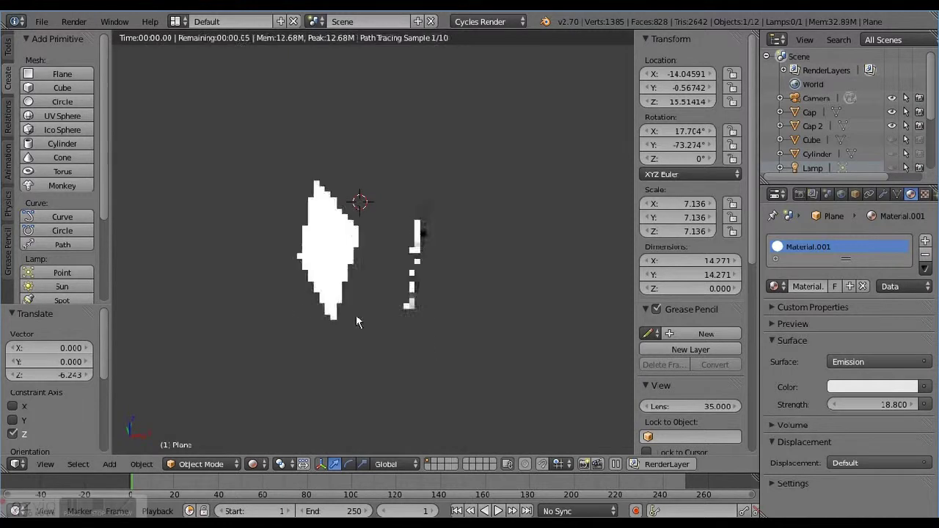
{"action": "middle_click_drag", "start_coordinate": [406, 242], "coordinate": [403, 221]}
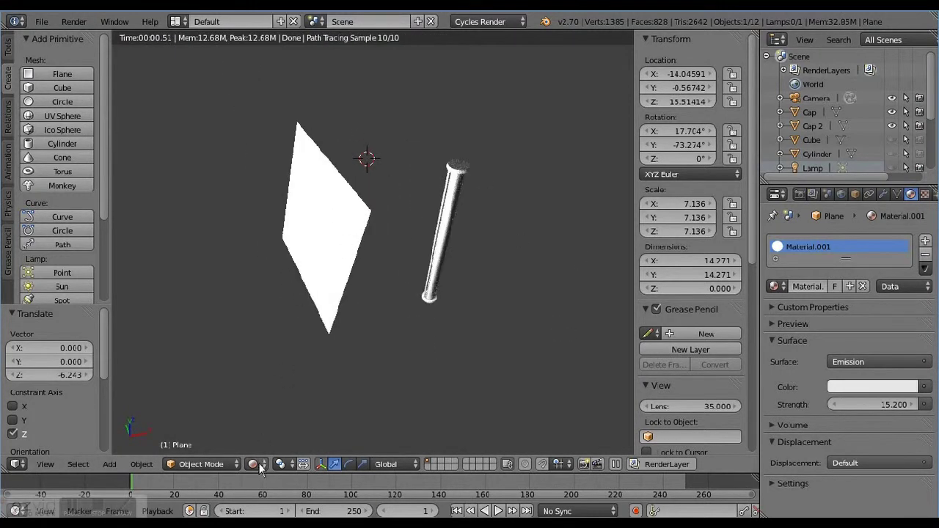
Scale the light plane to about 3.803 and place a pasted copy of it at about X 21.864
{"action": "key", "text": "s"}
{"action": "left_click", "coordinate": [372, 283]}
{"action": "left_click", "coordinate": [201, 464]}
{"action": "key", "text": "z"}
{"action": "key", "text": "ctrl+v"}
{"action": "middle_click_drag", "start_coordinate": [356, 231], "coordinate": [496, 199]}
{"action": "key", "text": "g"}
{"action": "key", "text": "x"}
{"action": "left_click", "coordinate": [555, 203]}
Rotate the copied plane to X 90°, Y 0°, Z 90°, scaled to about 7.132 with an emission strength of 9.100
{"action": "left_click", "coordinate": [676, 130]}
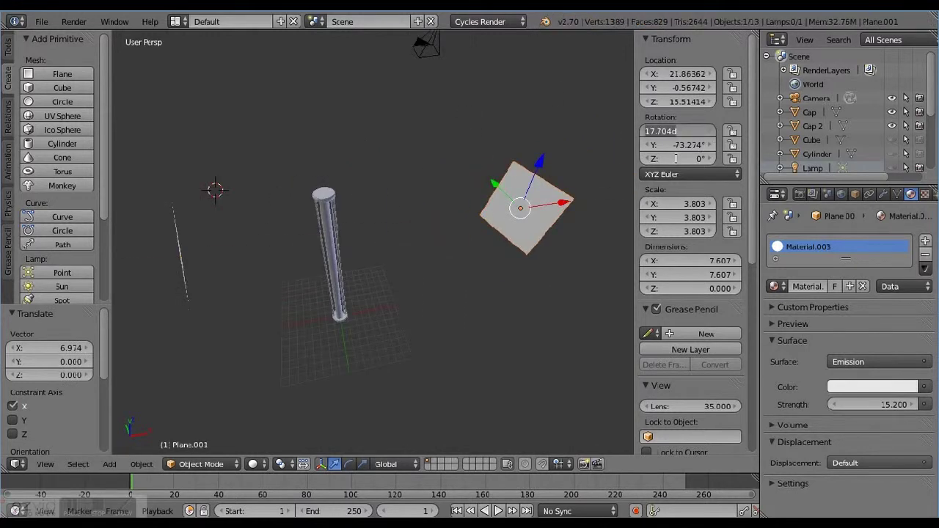
{"action": "key", "text": "Return"}
{"action": "key", "text": "BackSpace"}
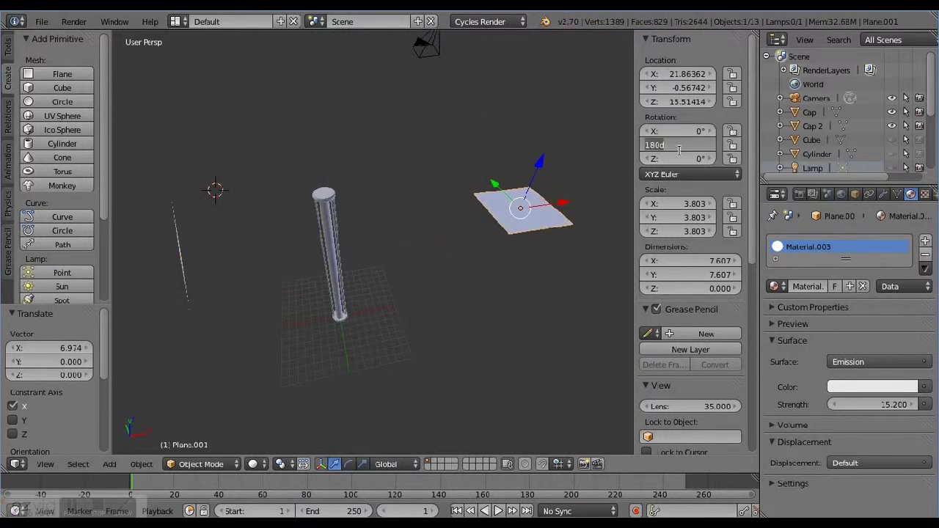
{"action": "key", "text": "BackSpace"}
{"action": "left_click", "coordinate": [666, 160]}
{"action": "type", "text": "1"}
{"action": "left_click", "coordinate": [349, 464]}
{"action": "left_click_drag", "start_coordinate": [557, 173], "coordinate": [631, 191]}
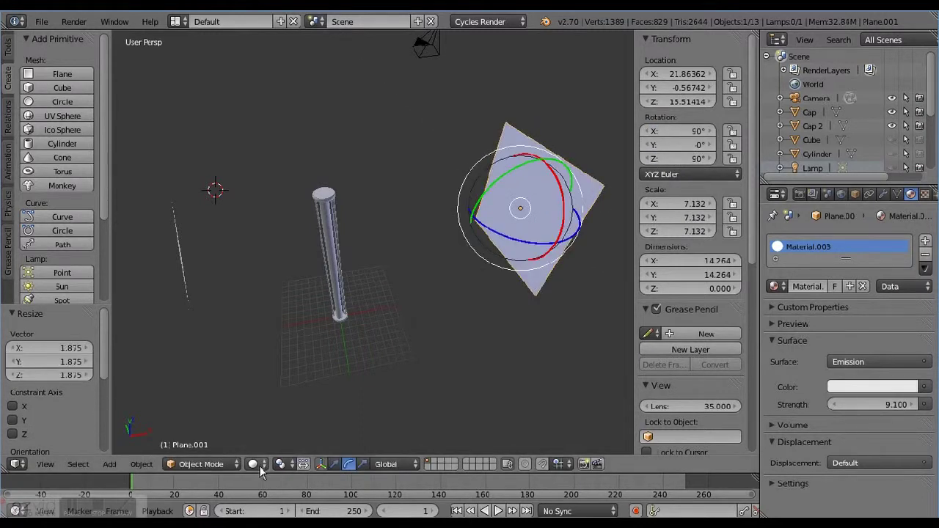
{"action": "key", "text": "KP_0"}
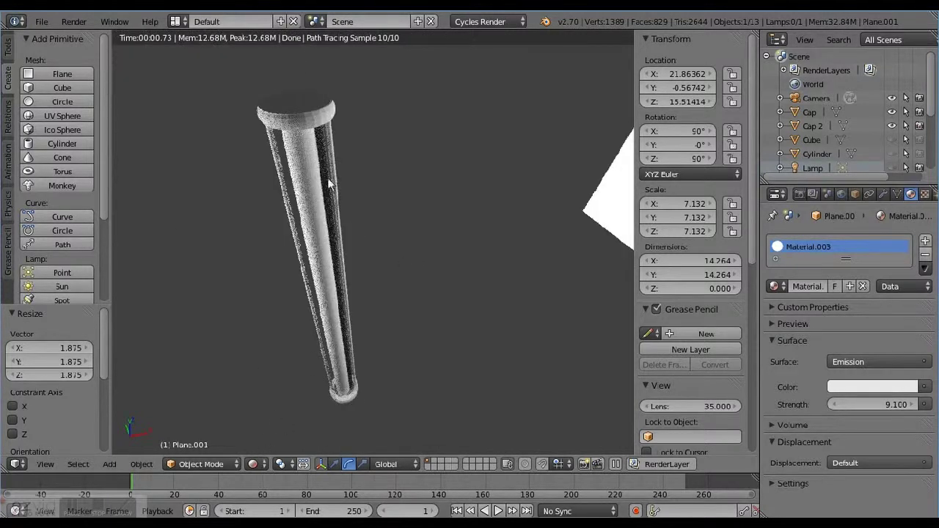
Try a Subdivision Surface modifier on the bottom rubber ring, Rubber B, and remove it
{"action": "left_click", "coordinate": [253, 463]}
{"action": "left_click", "coordinate": [273, 417]}
{"action": "middle_click_drag", "start_coordinate": [273, 417], "coordinate": [381, 347]}
{"action": "scroll", "coordinate": [380, 347], "scroll_direction": "up", "scroll_amount": 3}
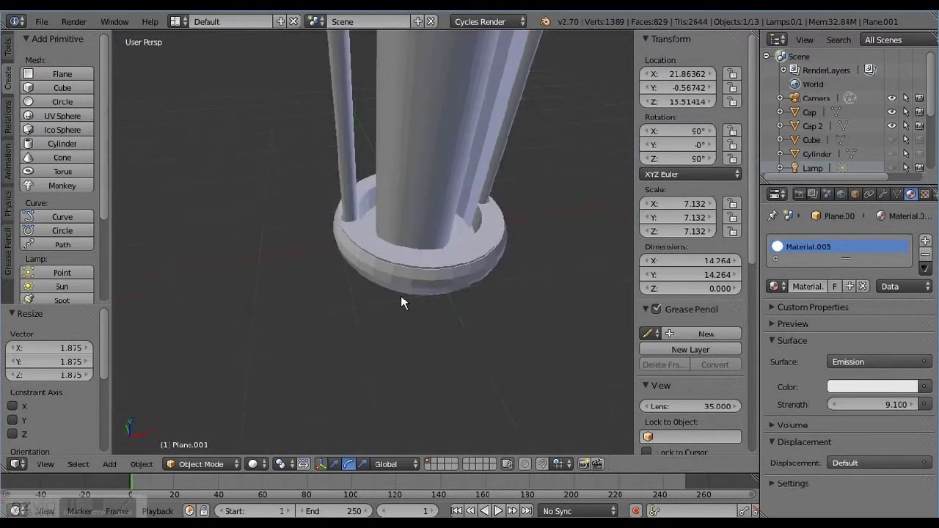
{"action": "right_click", "coordinate": [401, 295]}
{"action": "left_click", "coordinate": [885, 194]}
{"action": "left_click", "coordinate": [850, 241]}
{"action": "left_click", "coordinate": [644, 467]}
{"action": "left_click", "coordinate": [926, 260]}
{"action": "left_click", "coordinate": [850, 241]}
{"action": "left_click", "coordinate": [629, 285]}
{"action": "middle_click_drag", "start_coordinate": [513, 345], "coordinate": [471, 350]}
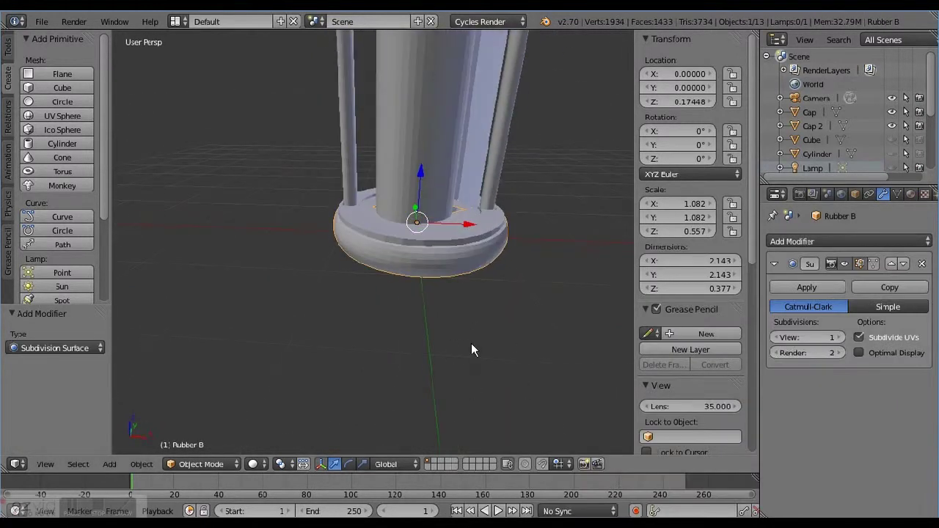
{"action": "left_click", "coordinate": [922, 264]}
Hide the Cap object and try a Subdivision Surface modifier on the exposed rubber ring
{"action": "left_click", "coordinate": [891, 111]}
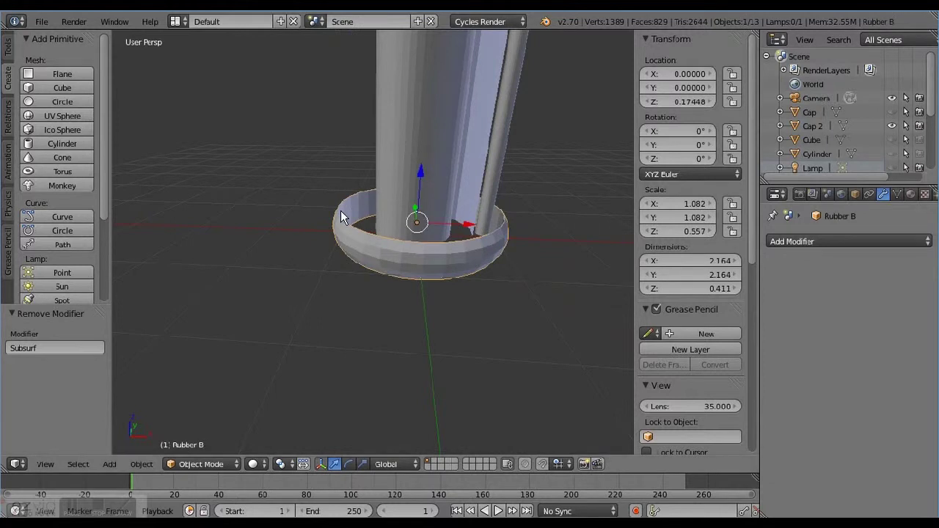
{"action": "middle_click_drag", "start_coordinate": [531, 251], "coordinate": [543, 253]}
{"action": "left_click", "coordinate": [850, 241]}
{"action": "left_click", "coordinate": [558, 465]}
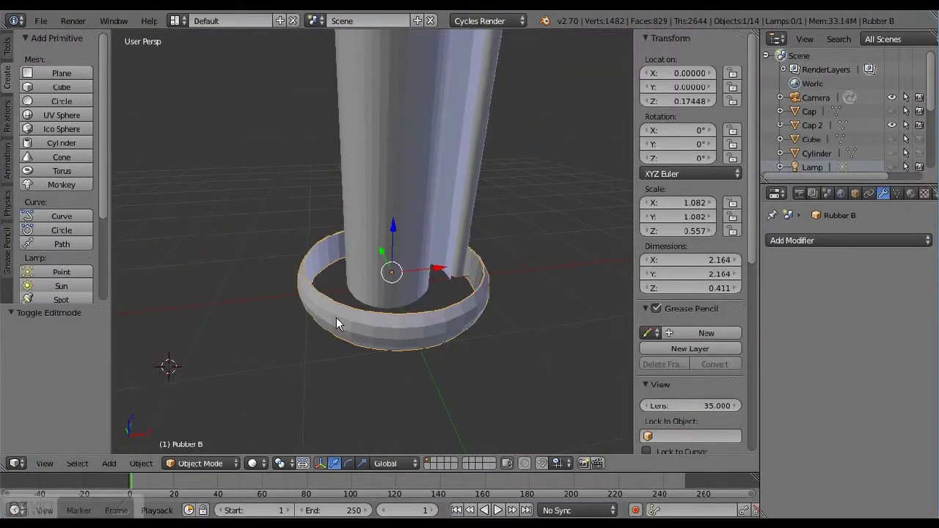
Try Subdivision Surface modifiers on the separated pieces of the bottom rubber ring and undo them
{"action": "left_click", "coordinate": [849, 242]}
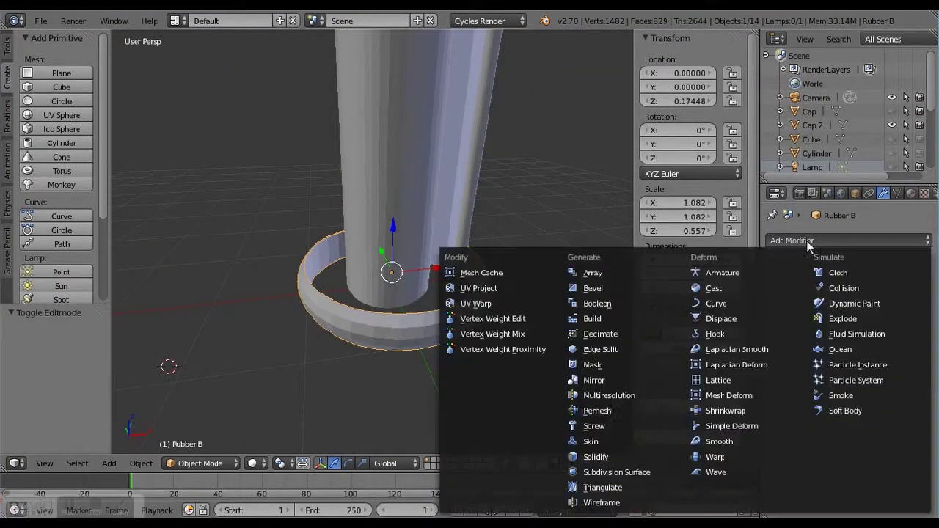
{"action": "left_click", "coordinate": [555, 464]}
{"action": "key", "text": "ctrl+6"}
{"action": "key", "text": "ctrl+z"}
{"action": "key", "text": "ctrl+z"}
{"action": "key", "text": "ctrl+z"}
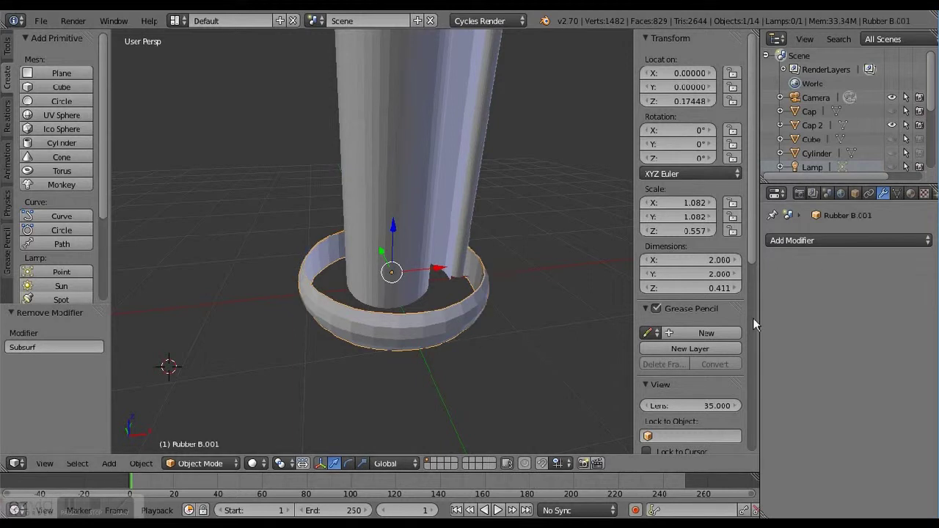
{"action": "key", "text": "ctrl+z"}
{"action": "left_click", "coordinate": [848, 240]}
{"action": "left_click", "coordinate": [629, 445]}
{"action": "middle_click_drag", "start_coordinate": [475, 333], "coordinate": [289, 320]}
{"action": "key", "text": "ctrl+z"}
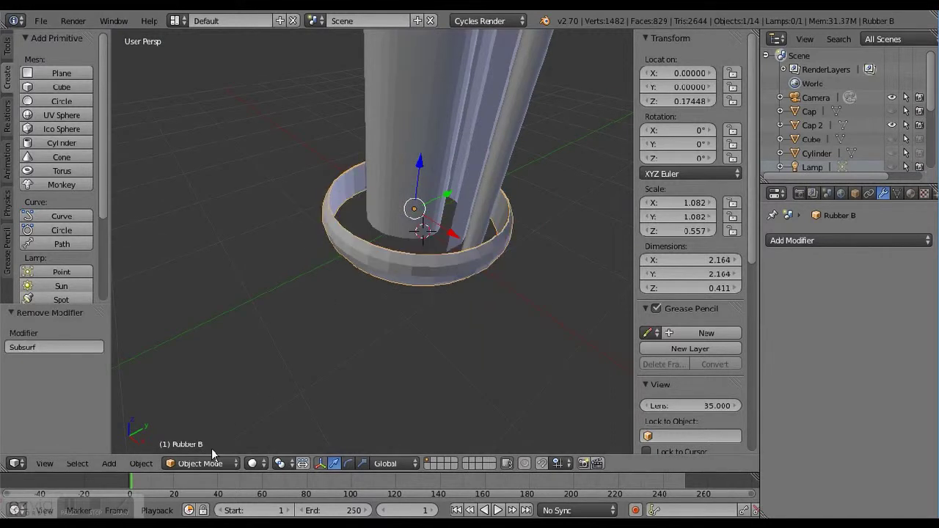
Enter Edit Mode on Rubber B and select a face on the ring's upper outer edge
{"action": "key", "text": "Tab"}
{"action": "middle_click_drag", "start_coordinate": [318, 242], "coordinate": [470, 271]}
{"action": "right_click", "coordinate": [475, 269]}
{"action": "scroll", "coordinate": [496, 266], "scroll_direction": "up", "scroll_amount": 1}
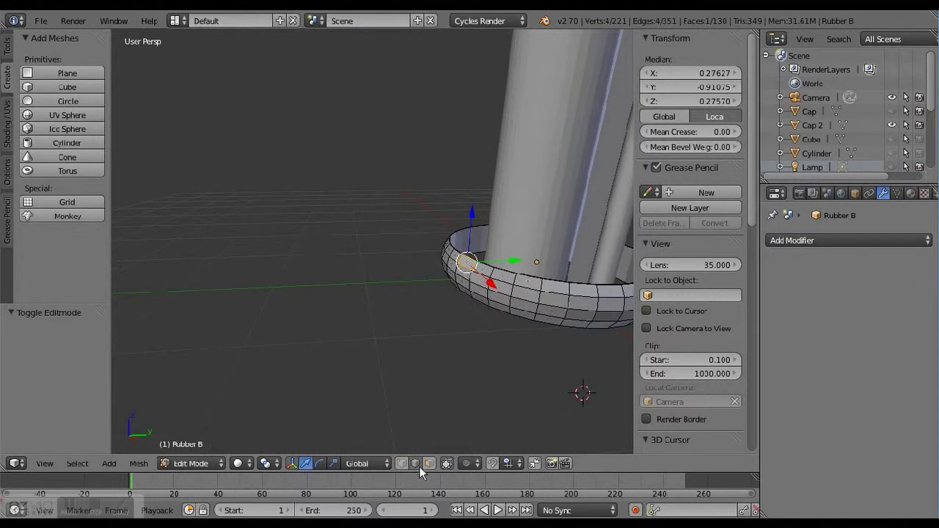
Try to delete part of the ring's upper edge and undo it
{"action": "middle_click_drag", "start_coordinate": [530, 277], "coordinate": [506, 279]}
{"action": "key", "text": "x"}
{"action": "left_click", "coordinate": [470, 295]}
{"action": "middle_click_drag", "start_coordinate": [495, 311], "coordinate": [102, 375]}
{"action": "key", "text": "ctrl+z"}
Lower the ring's outer top edge loop by about 0.127 along Z and delete the duplicate loop above it
{"action": "key", "text": "KP_5"}
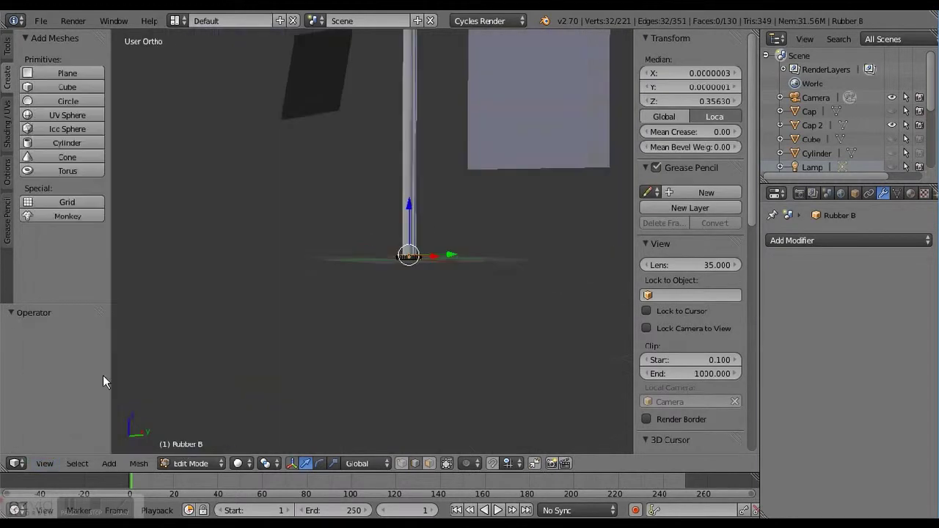
{"action": "key", "text": "KP_1"}
{"action": "scroll", "coordinate": [392, 204], "scroll_direction": "up", "scroll_amount": 8}
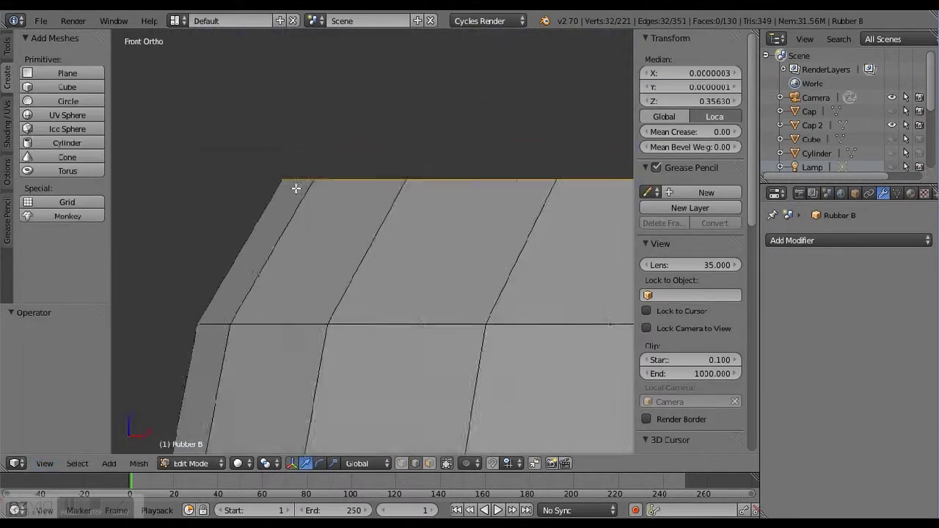
{"action": "scroll", "coordinate": [296, 189], "scroll_direction": "down", "scroll_amount": 2}
{"action": "mouse_move", "coordinate": [428, 144]}
{"action": "left_mouse_down"}
{"action": "mouse_move", "coordinate": [428, 176]}
{"action": "mouse_move", "coordinate": [433, 144]}
{"action": "left_mouse_up"}
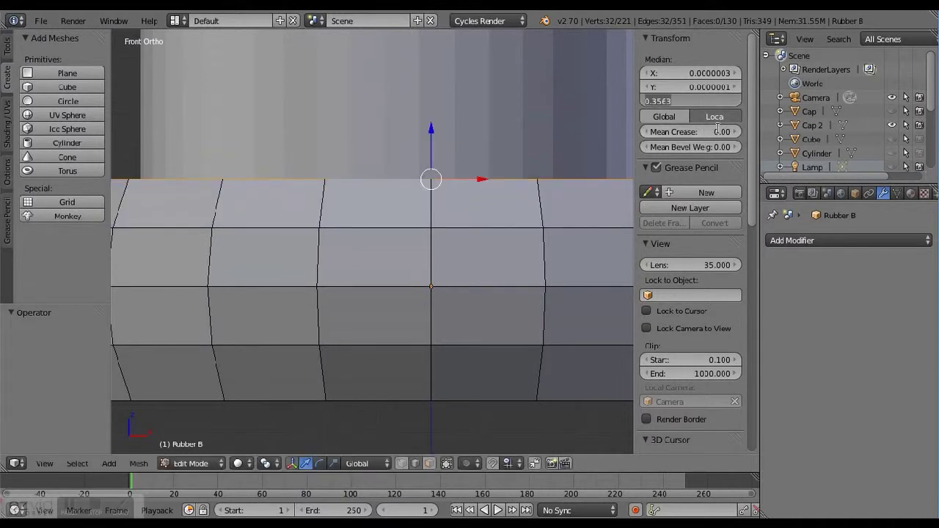
{"action": "key", "text": "Return"}
{"action": "key", "text": "KP_5"}
{"action": "middle_click_drag", "start_coordinate": [373, 178], "coordinate": [369, 197]}
{"action": "left_click_drag", "start_coordinate": [369, 197], "coordinate": [389, 278]}
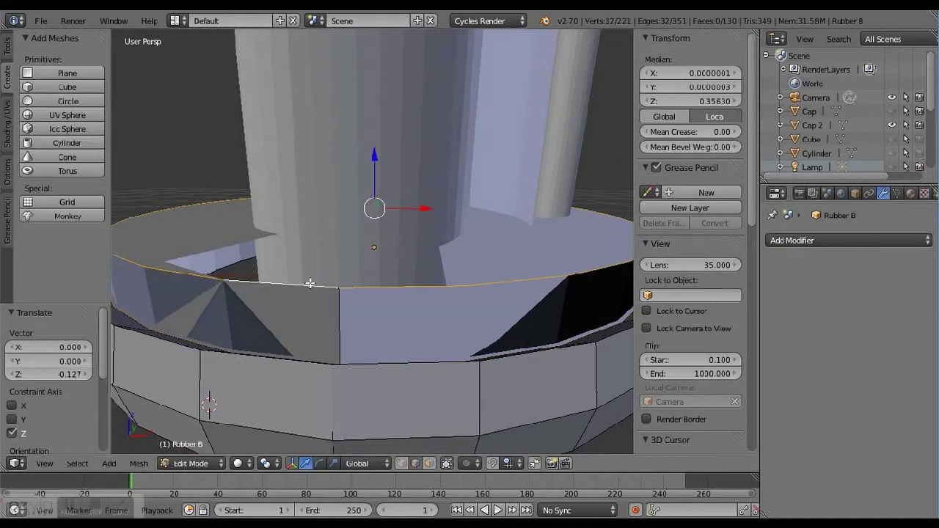
{"action": "key", "text": "x"}
{"action": "left_click", "coordinate": [288, 282]}
Raise the ring's remaining top edge loop to Z 0.35 and return to Object Mode
{"action": "middle_click_drag", "start_coordinate": [296, 346], "coordinate": [325, 345]}
{"action": "right_click", "coordinate": [239, 405], "text": "alt"}
{"action": "left_click_drag", "start_coordinate": [369, 213], "coordinate": [379, 180]}
{"action": "left_click", "coordinate": [679, 102]}
{"action": "scroll", "coordinate": [465, 308], "scroll_direction": "down", "scroll_amount": 8}
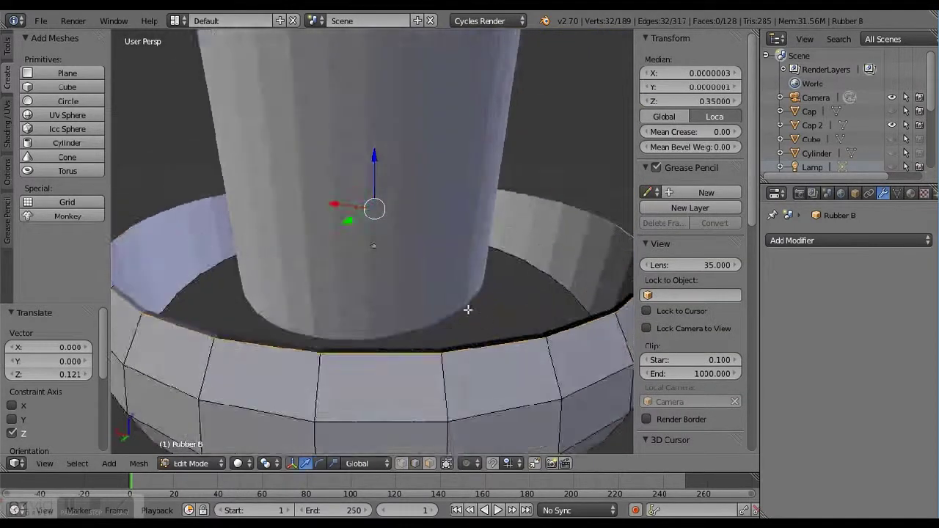
{"action": "key", "text": "Tab"}
Add a Subdivision Surface modifier with 6 view subdivisions to Rubber B and apply it
{"action": "right_click", "coordinate": [398, 331]}
{"action": "left_click", "coordinate": [830, 243]}
{"action": "left_click", "coordinate": [818, 366]}
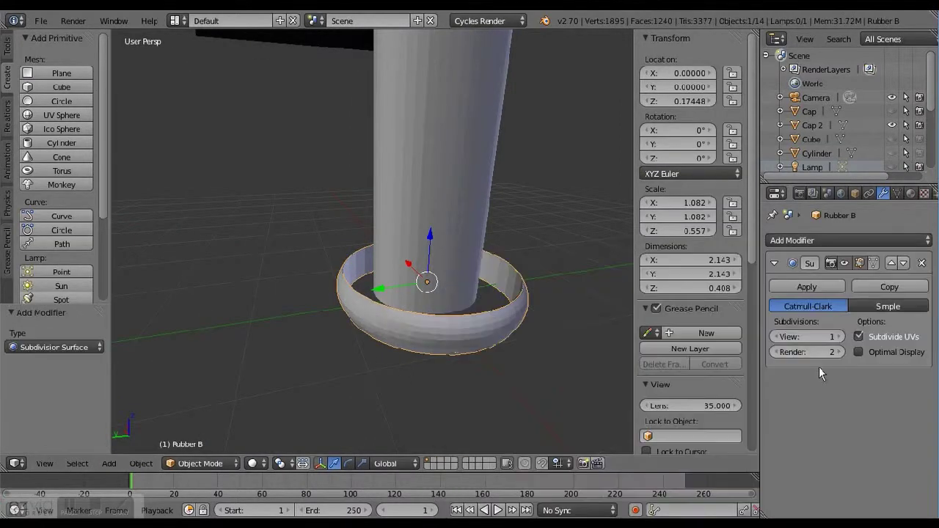
{"action": "middle_click_drag", "start_coordinate": [440, 330], "coordinate": [426, 314]}
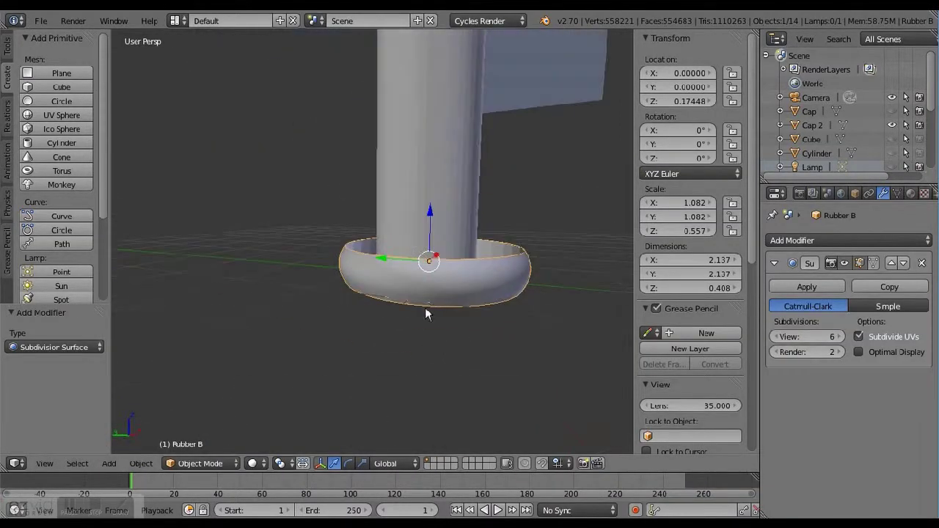
{"action": "left_click", "coordinate": [806, 287]}
Delete the old unsmoothed rubber ring around the top cap
{"action": "scroll", "coordinate": [459, 317], "scroll_direction": "down", "scroll_amount": 8}
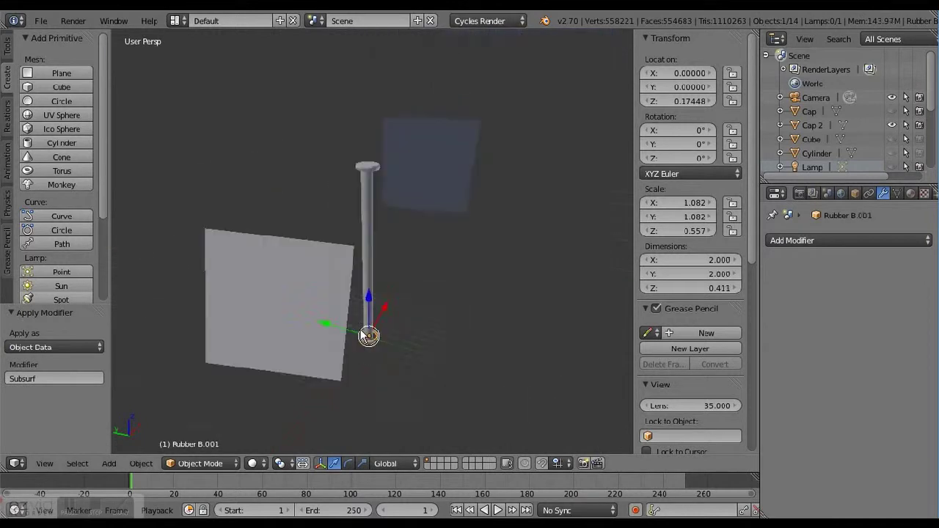
{"action": "scroll", "coordinate": [337, 221], "scroll_direction": "up", "scroll_amount": 8}
{"action": "key", "text": "Delete"}
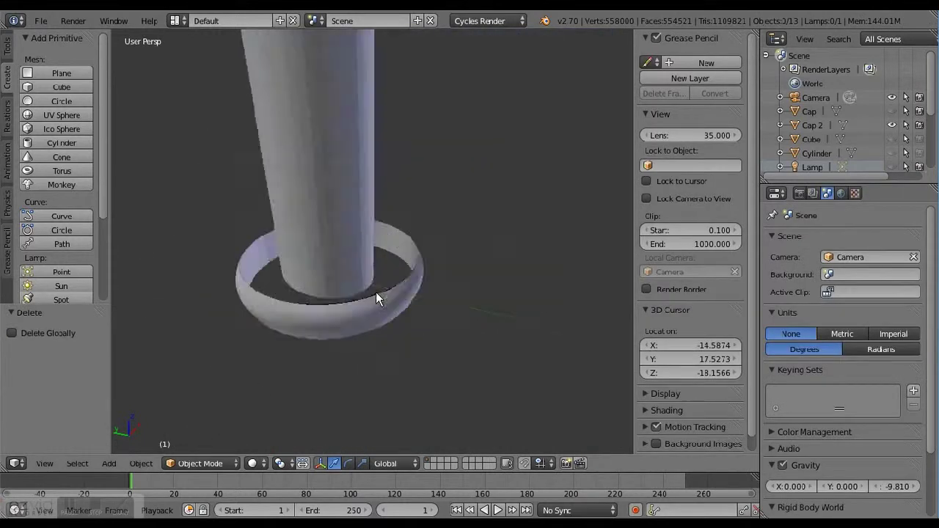
Copy both pieces of the smoothed bottom ring, paste them and raise the copies partway up the Z axis
{"action": "scroll", "coordinate": [377, 301], "scroll_direction": "up", "scroll_amount": 4}
{"action": "right_click", "coordinate": [384, 325]}
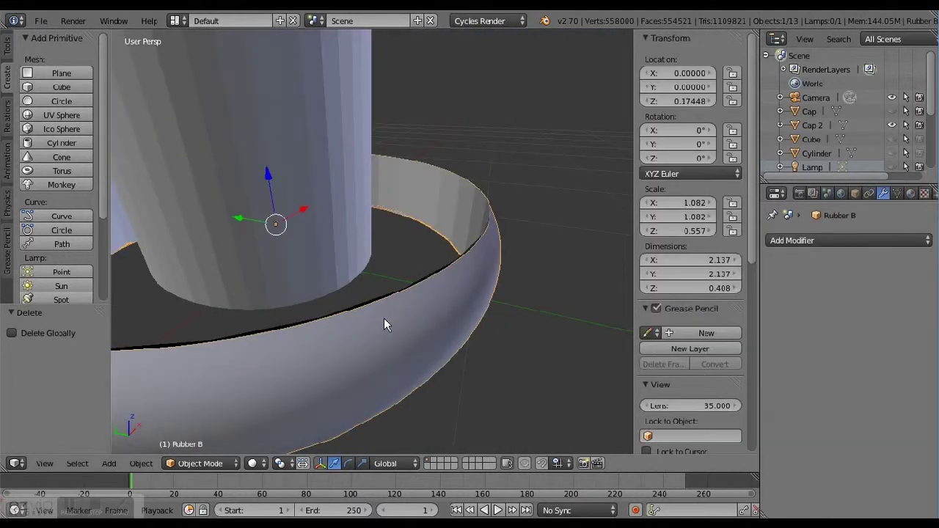
{"action": "scroll", "coordinate": [451, 262], "scroll_direction": "down", "scroll_amount": 5}
{"action": "key", "text": "ctrl+c"}
{"action": "key", "text": "ctrl+v"}
{"action": "key", "text": "g"}
{"action": "key", "text": "z"}
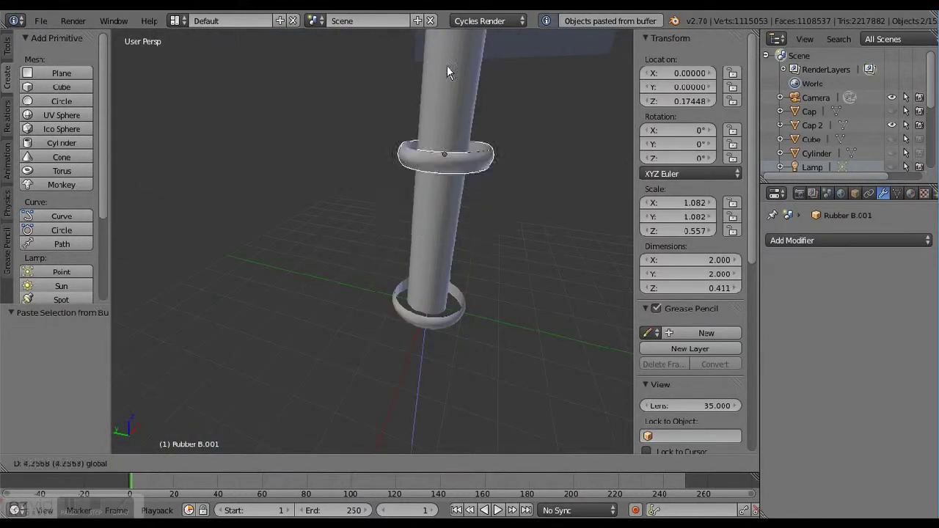
{"action": "left_click", "coordinate": [447, 68]}
Raise the copied ring further along Z until it sits around the top cap
{"action": "scroll", "coordinate": [391, 340], "scroll_direction": "up", "scroll_amount": 4}
{"action": "scroll", "coordinate": [391, 340], "scroll_direction": "down", "scroll_amount": 5}
{"action": "key", "text": "g"}
{"action": "key", "text": "z"}
{"action": "left_click", "coordinate": [304, 224]}
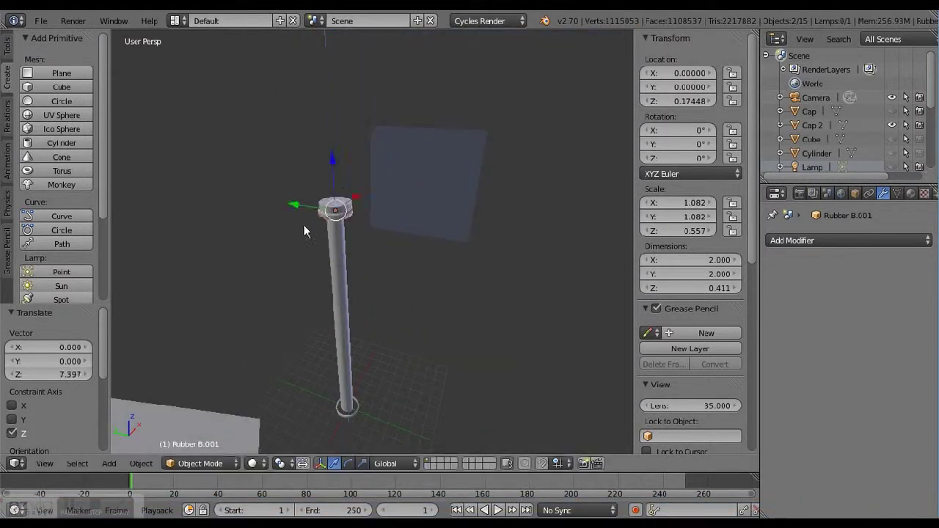
{"action": "scroll", "coordinate": [372, 149], "scroll_direction": "up", "scroll_amount": 5}
{"action": "key", "text": "g"}
{"action": "key", "text": "z"}
{"action": "left_click", "coordinate": [369, 104]}
{"action": "middle_click_drag", "start_coordinate": [369, 103], "coordinate": [353, 92]}
Unhide the Cap and try scaling the bottom rubber ring up slightly
{"action": "scroll", "coordinate": [325, 250], "scroll_direction": "up", "scroll_amount": 5}
{"action": "middle_click_drag", "start_coordinate": [325, 250], "coordinate": [305, 297]}
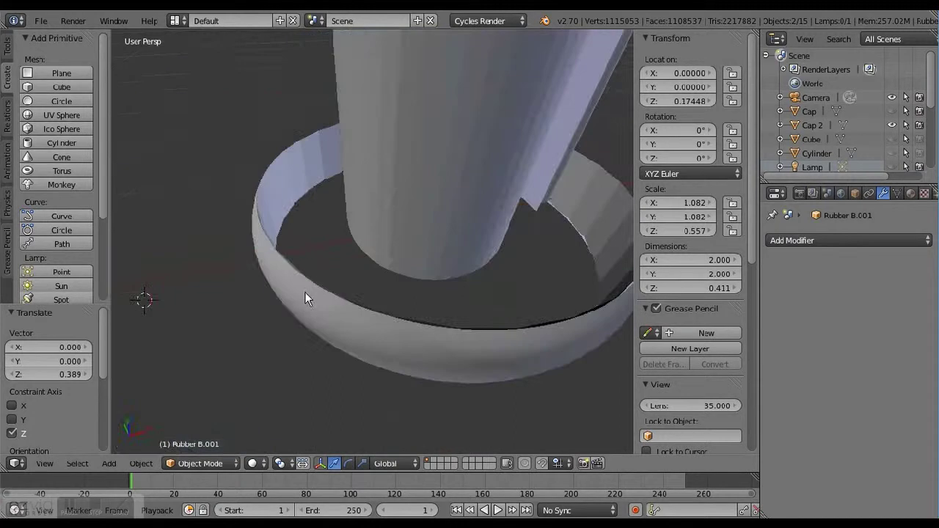
{"action": "left_click", "coordinate": [891, 111]}
{"action": "key", "text": "s"}
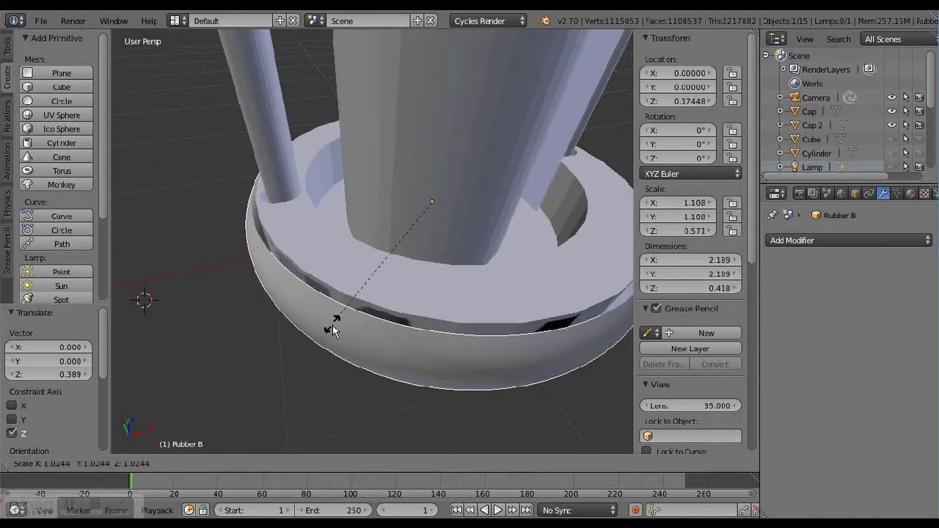
{"action": "key", "text": "Escape"}
Delete the separate inner wall piece of the bottom rubber ring and leave the Cap shown
{"action": "right_click", "coordinate": [389, 314]}
{"action": "left_click", "coordinate": [892, 111]}
{"action": "key", "text": "Delete"}
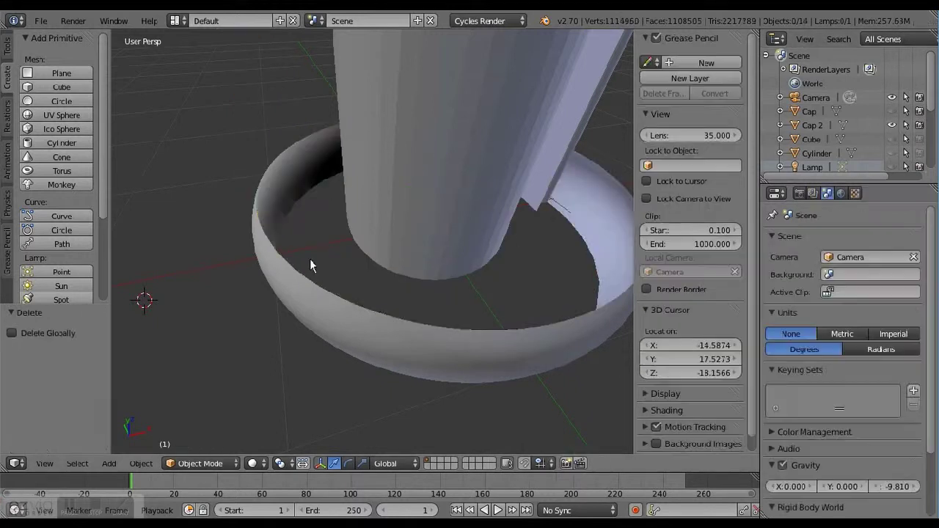
{"action": "left_click", "coordinate": [891, 111]}
Delete the separate inner wall piece of the copied ring at the top cap
{"action": "scroll", "coordinate": [390, 318], "scroll_direction": "down", "scroll_amount": 5}
{"action": "middle_click_drag", "start_coordinate": [390, 318], "coordinate": [477, 352]}
{"action": "right_click", "coordinate": [499, 377]}
{"action": "scroll", "coordinate": [408, 271], "scroll_direction": "up", "scroll_amount": 4}
{"action": "scroll", "coordinate": [397, 220], "scroll_direction": "down", "scroll_amount": 4}
{"action": "right_click", "coordinate": [397, 220]}
{"action": "key", "text": "x"}
{"action": "left_click", "coordinate": [397, 220]}
Render the scene to check the smoothed rings and return to the 3D view
{"action": "middle_click_drag", "start_coordinate": [396, 220], "coordinate": [356, 300]}
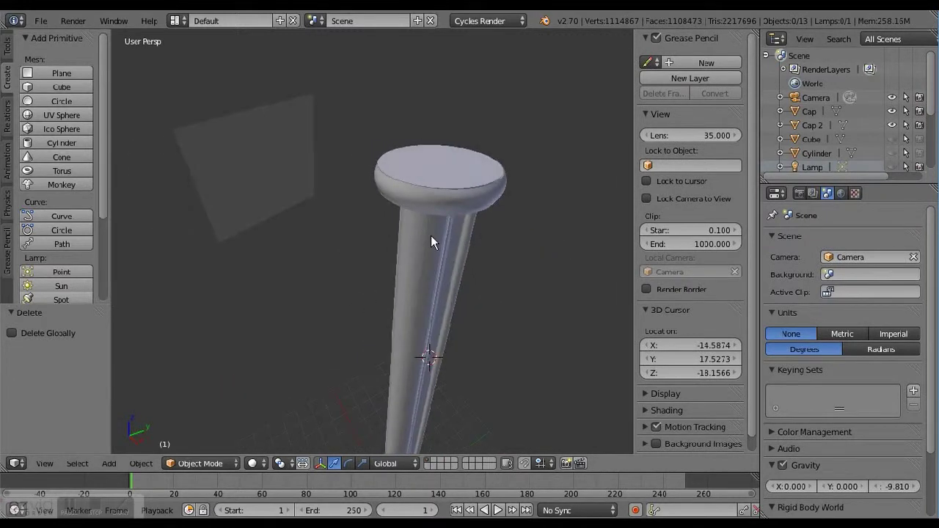
{"action": "key", "text": "F12"}
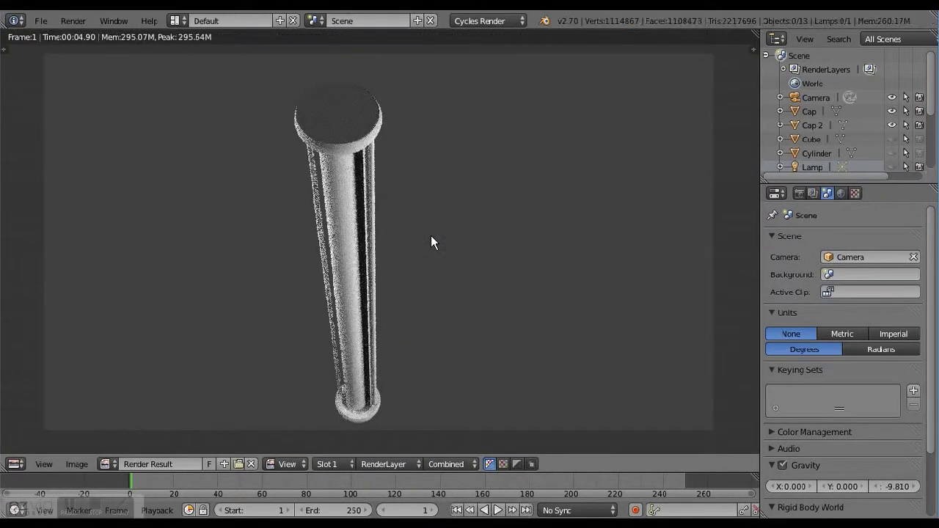
{"action": "key", "text": "Escape"}
Add and apply a Subdivision Surface modifier on the rolled sheet, NurbsPath, and render the image again
{"action": "right_click", "coordinate": [428, 278]}
{"action": "left_click", "coordinate": [847, 240]}
{"action": "left_click", "coordinate": [617, 472]}
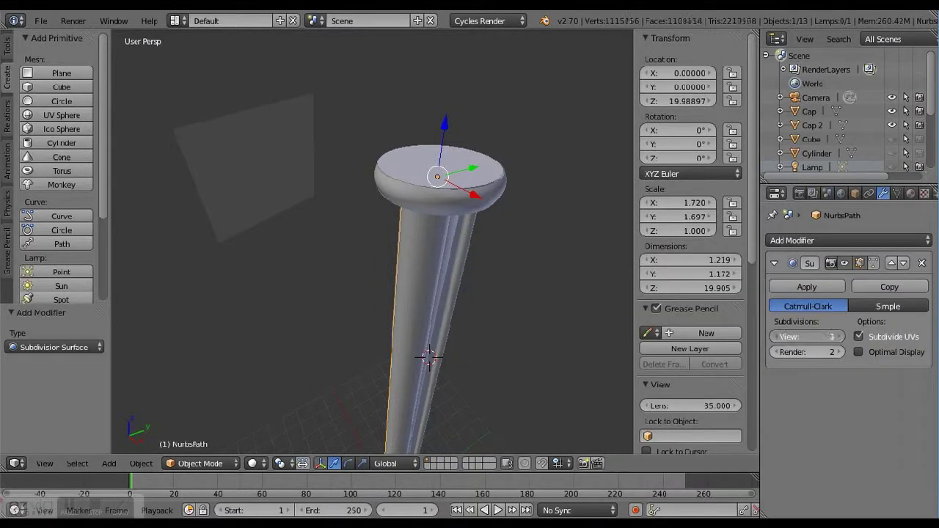
{"action": "left_click", "coordinate": [807, 286]}
{"action": "middle_click_drag", "start_coordinate": [558, 293], "coordinate": [835, 255]}
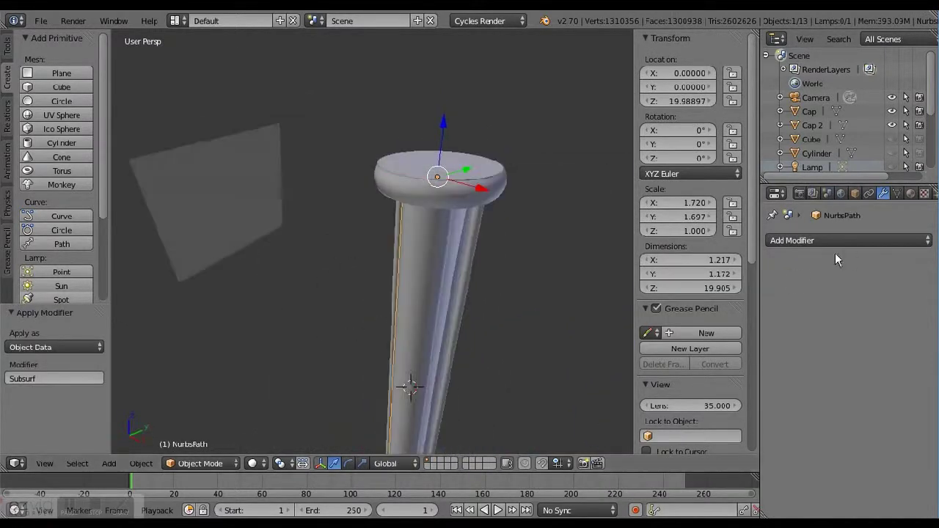
{"action": "key", "text": "F12"}
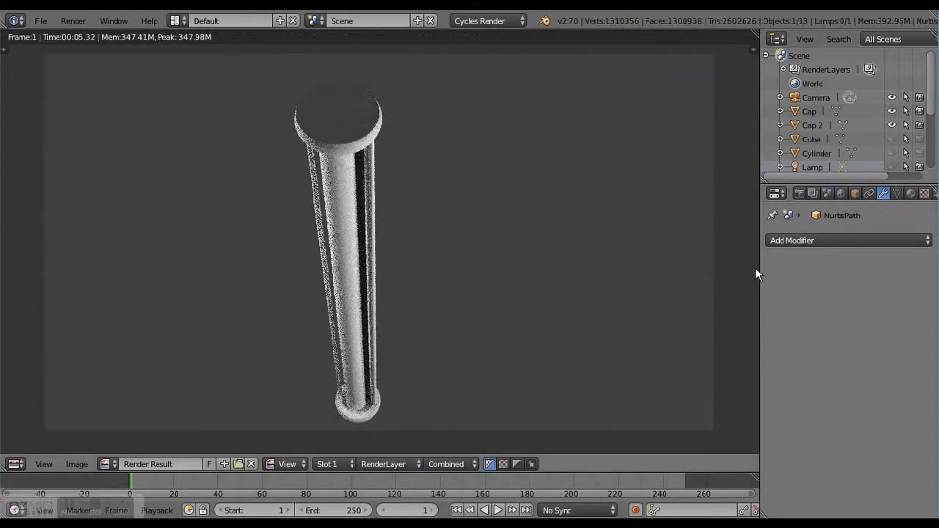